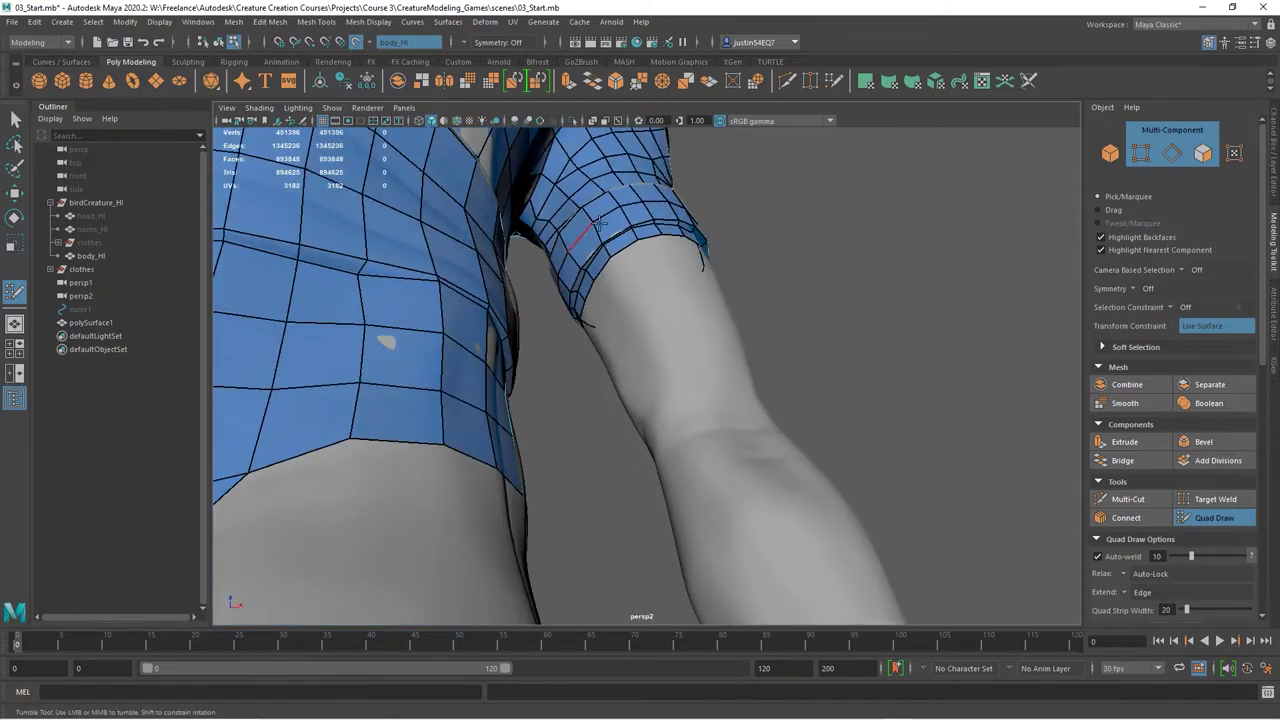
# Step: Try to add a quad on the bare upper arm below the sleeve mesh's lower border
pyautogui.keyDown('alt'); pyautogui.moveTo(721, 233); pyautogui.dragTo(350, 274); pyautogui.keyUp('alt')
pyautogui.keyDown('alt'); pyautogui.moveTo(735, 438); pyautogui.dragTo(617, 320, button='middle'); pyautogui.keyUp('alt')
pyautogui.keyDown('alt'); pyautogui.moveTo(617, 320); pyautogui.dragTo(640, 328); pyautogui.keyUp('alt')
pyautogui.keyDown('alt'); pyautogui.moveTo(640, 328); pyautogui.dragTo(700, 450, button='right'); pyautogui.keyUp('alt')
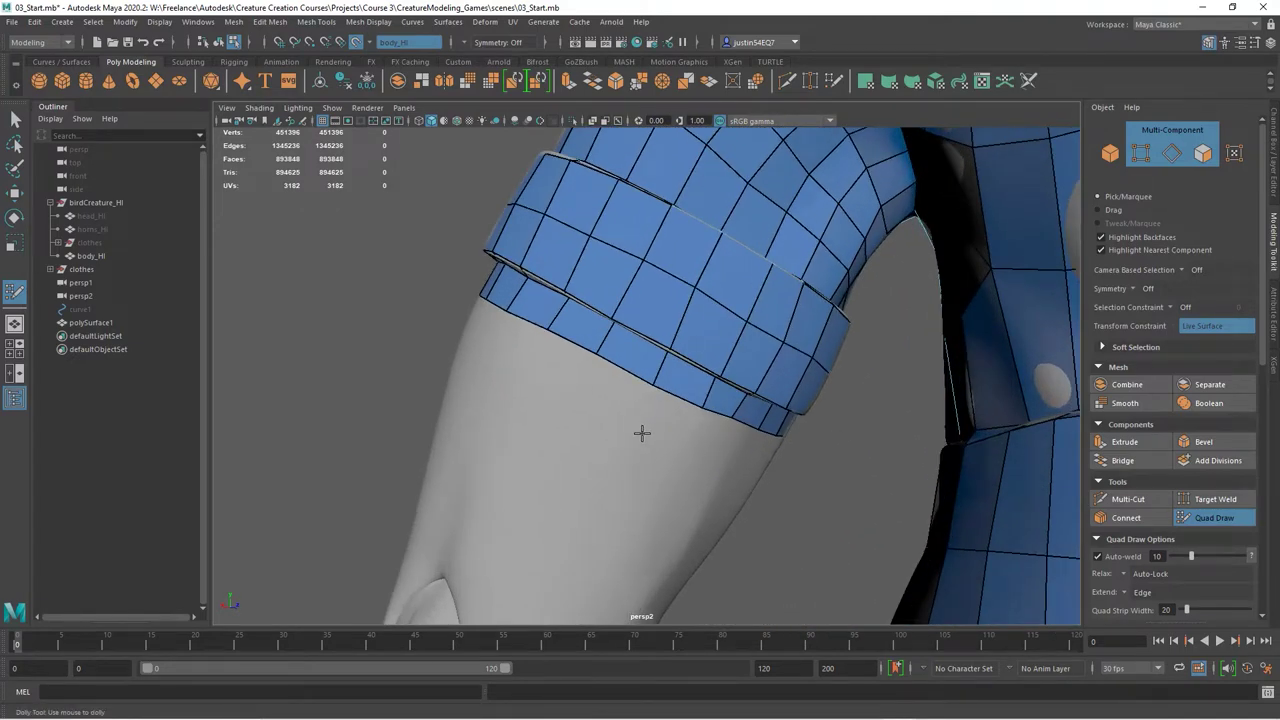
pyautogui.keyDown('shift'); pyautogui.click(667, 420); pyautogui.keyUp('shift')
pyautogui.moveTo(667, 420)
pyautogui.keyDown('alt'); pyautogui.mouseDown()
pyautogui.moveTo(717, 503)
pyautogui.moveTo(560, 416)
pyautogui.mouseUp(); pyautogui.keyUp('alt')
pyautogui.hotkey('ctrl', 'z')
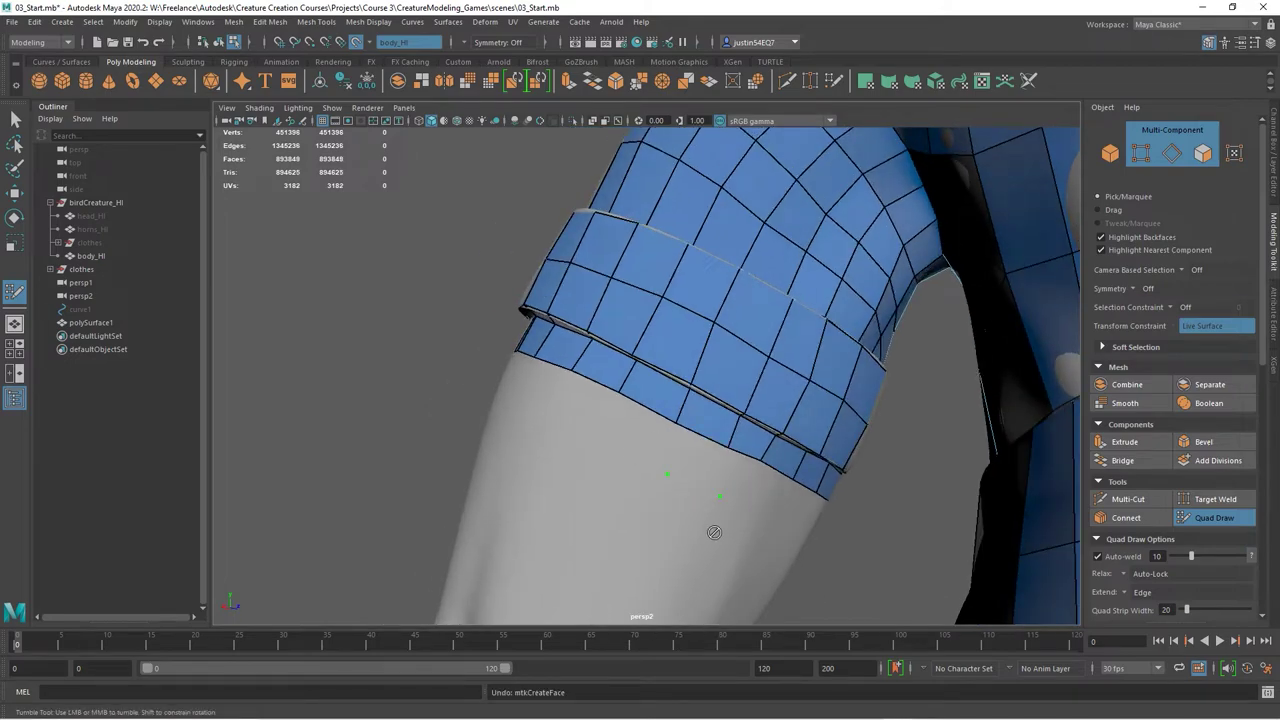
# Step: Look up the Quad Draw keyboard and mouse shortcuts for extending border edges and loops
pyautogui.keyDown('alt'); pyautogui.moveTo(571, 463); pyautogui.dragTo(706, 454); pyautogui.keyUp('alt')
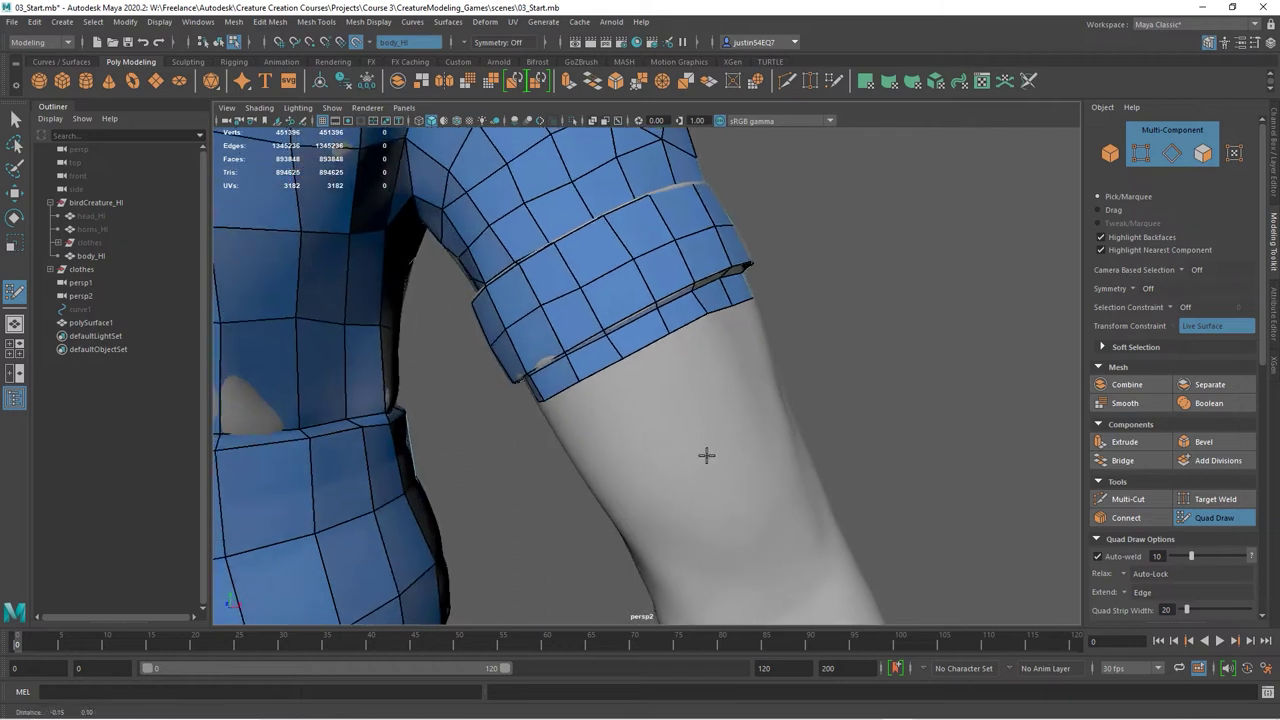
pyautogui.keyDown('alt'); pyautogui.moveTo(706, 454); pyautogui.dragTo(721, 478, button='middle'); pyautogui.keyUp('alt')
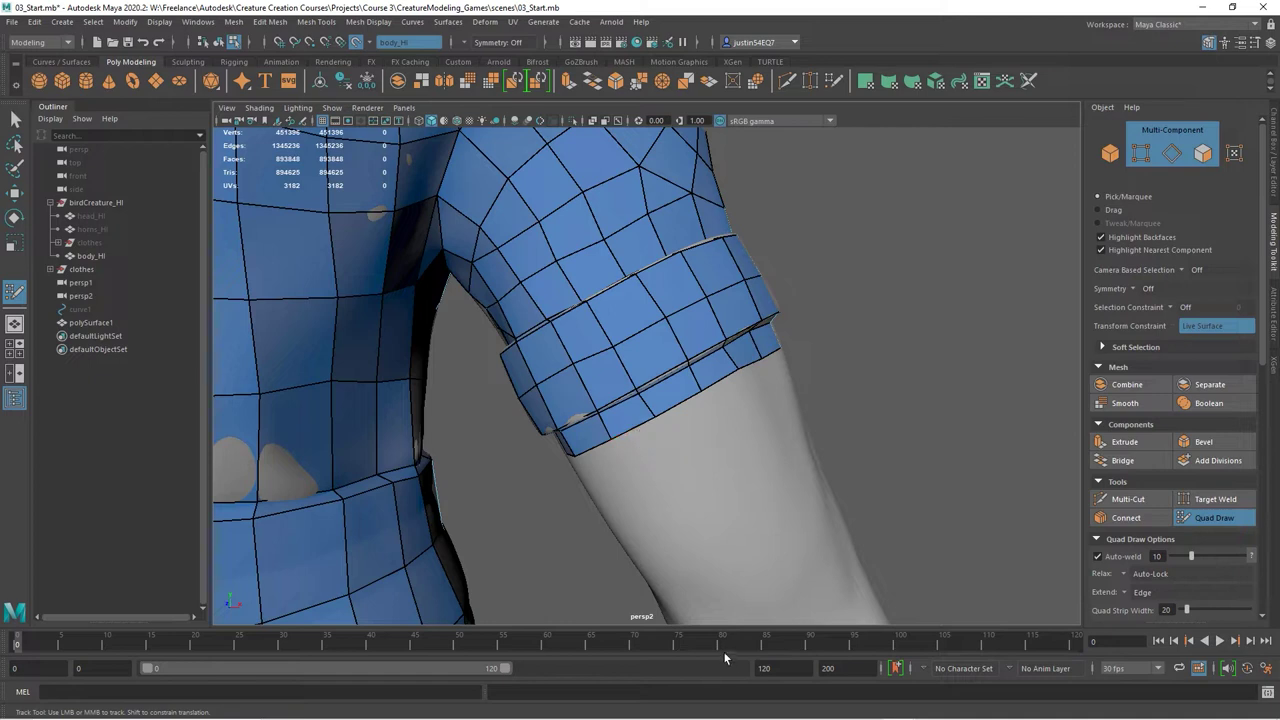
pyautogui.keyDown('alt'); pyautogui.moveTo(777, 420); pyautogui.dragTo(749, 420, button='middle'); pyautogui.keyUp('alt')
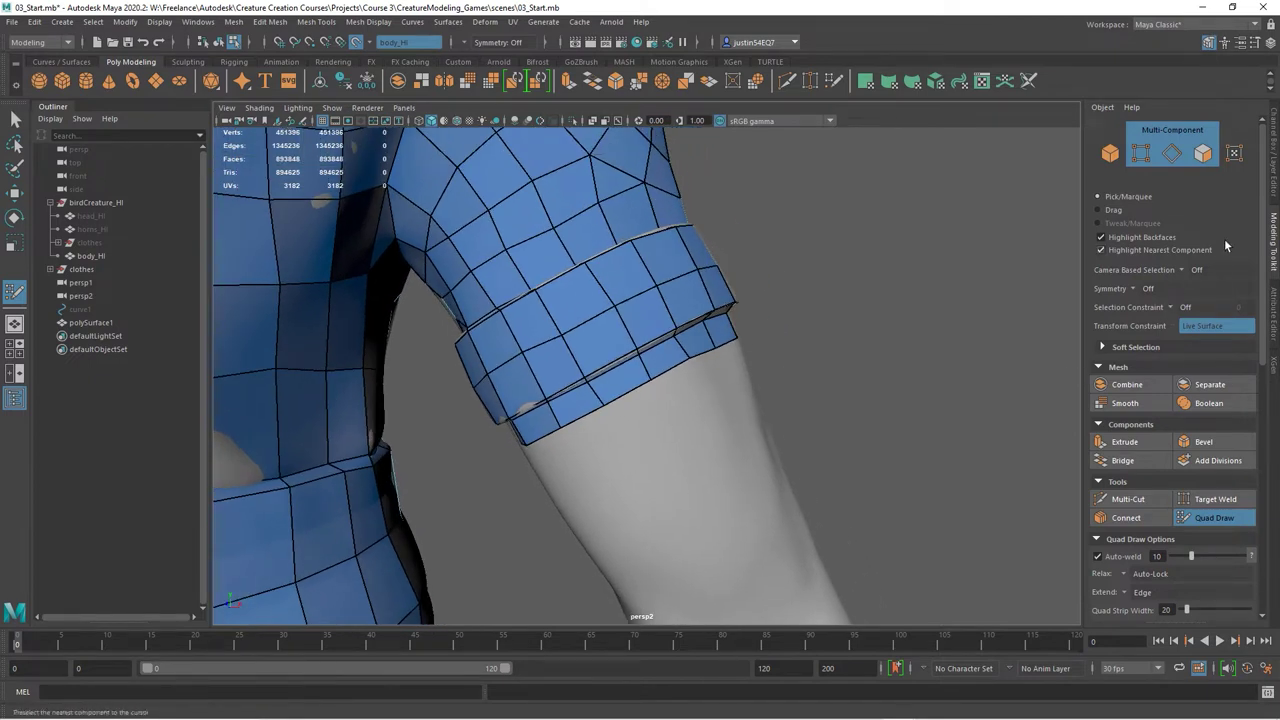
pyautogui.moveTo(1263, 228); pyautogui.dragTo(1265, 513)
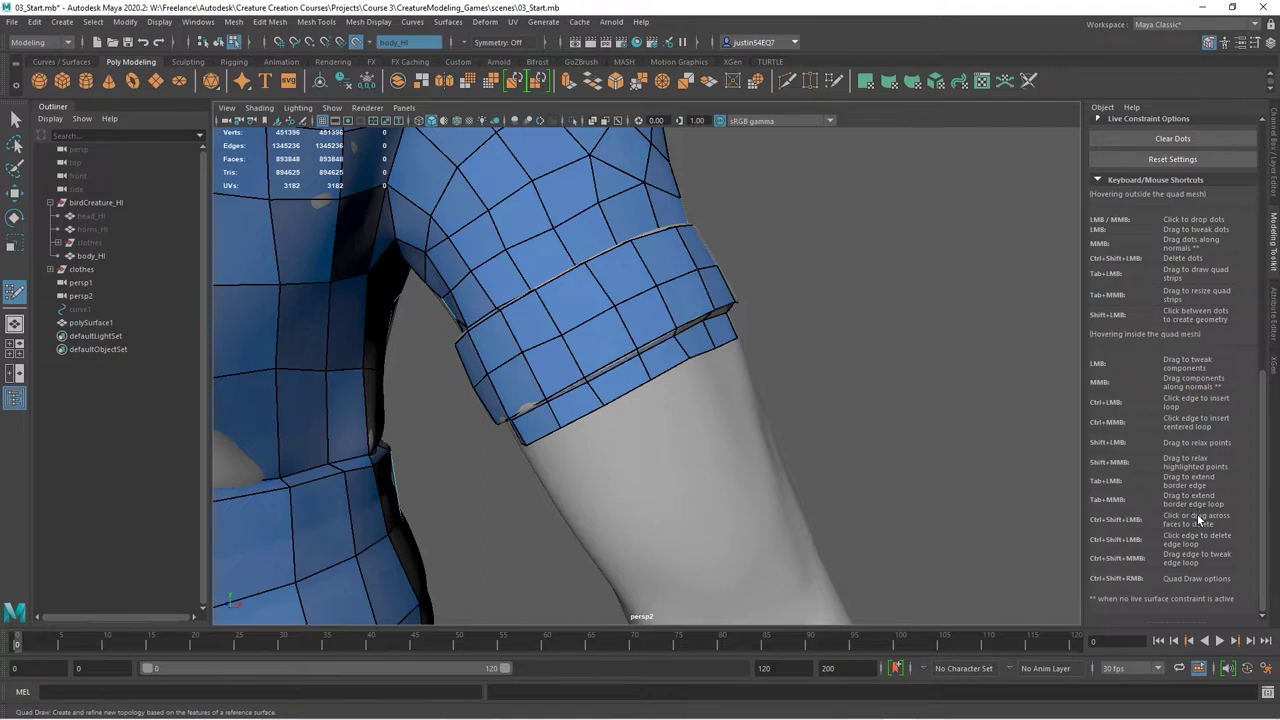
# Step: Extend the upper arm mesh's lower border loop down to the elbow in five rows of quads
pyautogui.keyDown('alt'); pyautogui.moveTo(735, 397); pyautogui.dragTo(795, 393); pyautogui.keyUp('alt')
pyautogui.keyDown('alt'); pyautogui.moveTo(795, 393); pyautogui.dragTo(525, 364, button='right'); pyautogui.keyUp('alt')
pyautogui.keyDown('alt'); pyautogui.moveTo(525, 364); pyautogui.dragTo(707, 386, button='middle'); pyautogui.keyUp('alt')
pyautogui.keyDown('alt'); pyautogui.moveTo(707, 386); pyautogui.dragTo(537, 340); pyautogui.keyUp('alt')
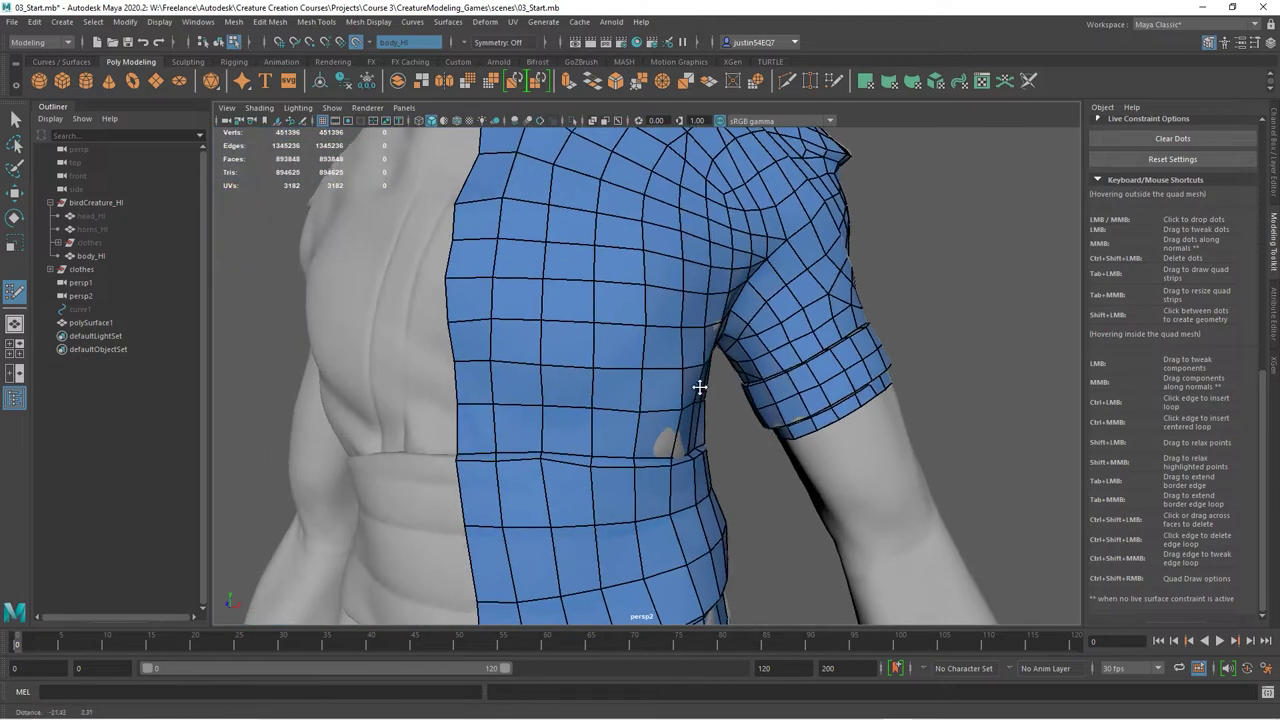
pyautogui.moveTo(600, 266)
pyautogui.keyDown('alt'); pyautogui.mouseDown()
pyautogui.moveTo(629, 343)
pyautogui.moveTo(559, 317)
pyautogui.moveTo(726, 357)
pyautogui.moveTo(849, 360)
pyautogui.moveTo(797, 346)
pyautogui.mouseUp(); pyautogui.keyUp('alt')
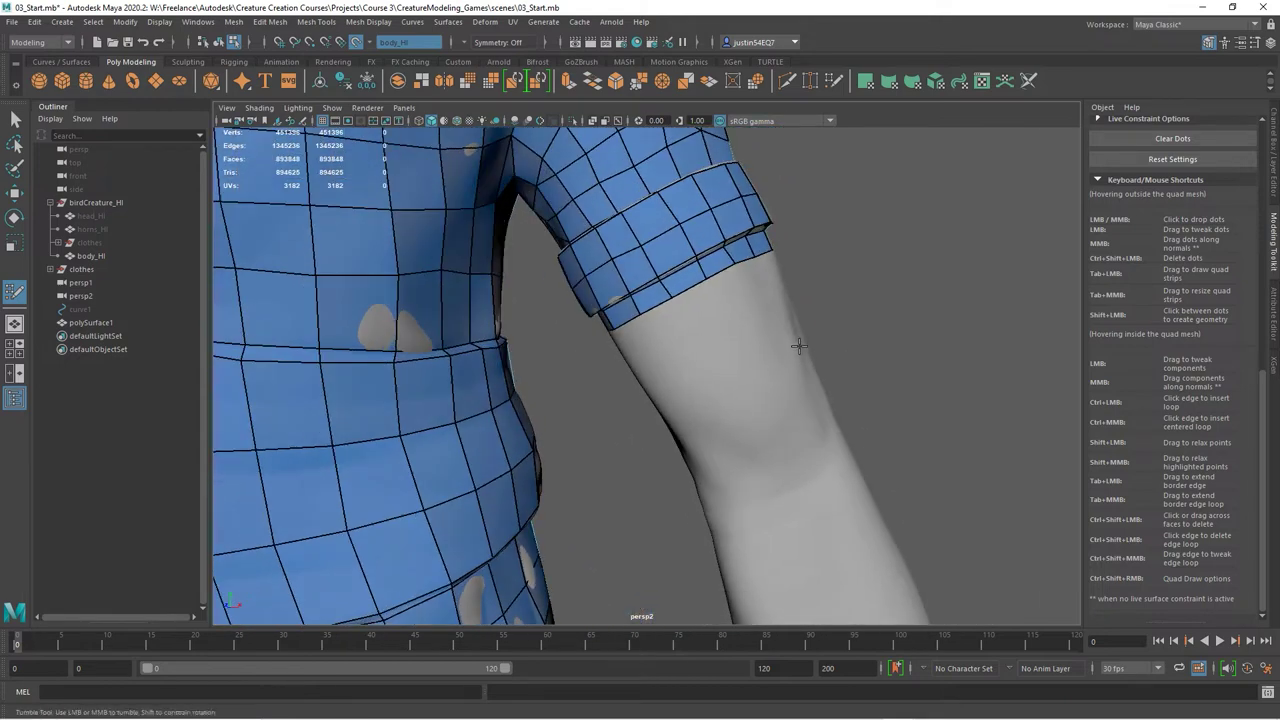
pyautogui.keyDown('alt'); pyautogui.moveTo(797, 346); pyautogui.dragTo(697, 355, button='middle'); pyautogui.keyUp('alt')
pyautogui.keyDown('alt'); pyautogui.moveTo(795, 372); pyautogui.dragTo(751, 393, button='right'); pyautogui.keyUp('alt')
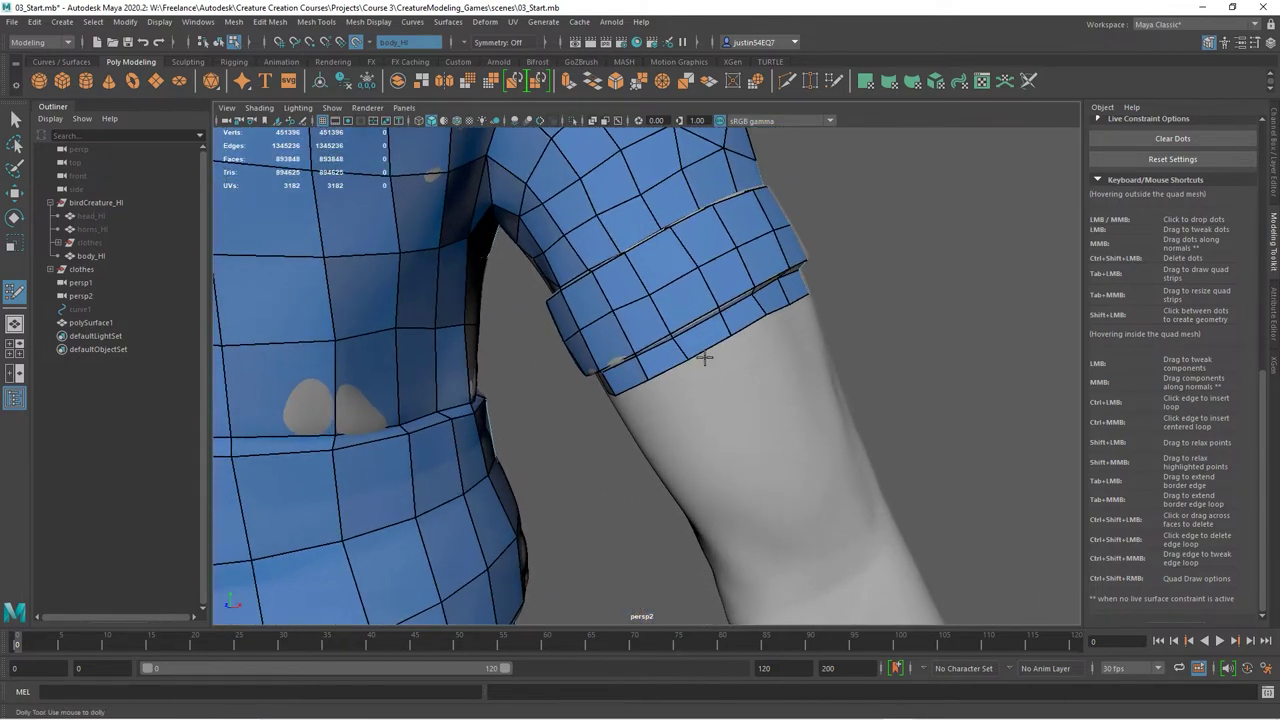
pyautogui.keyDown('alt'); pyautogui.moveTo(771, 465); pyautogui.dragTo(649, 306, button='right'); pyautogui.keyUp('alt')
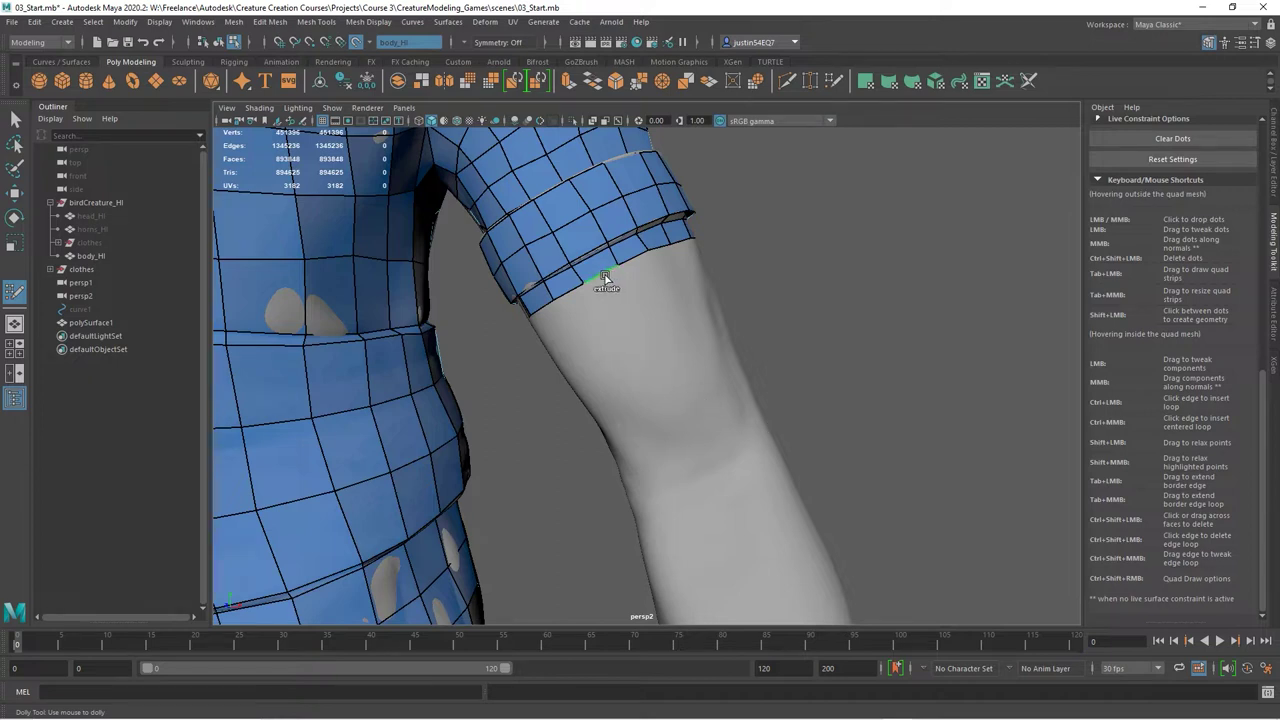
pyautogui.moveTo(606, 287); pyautogui.dragTo(620, 310)
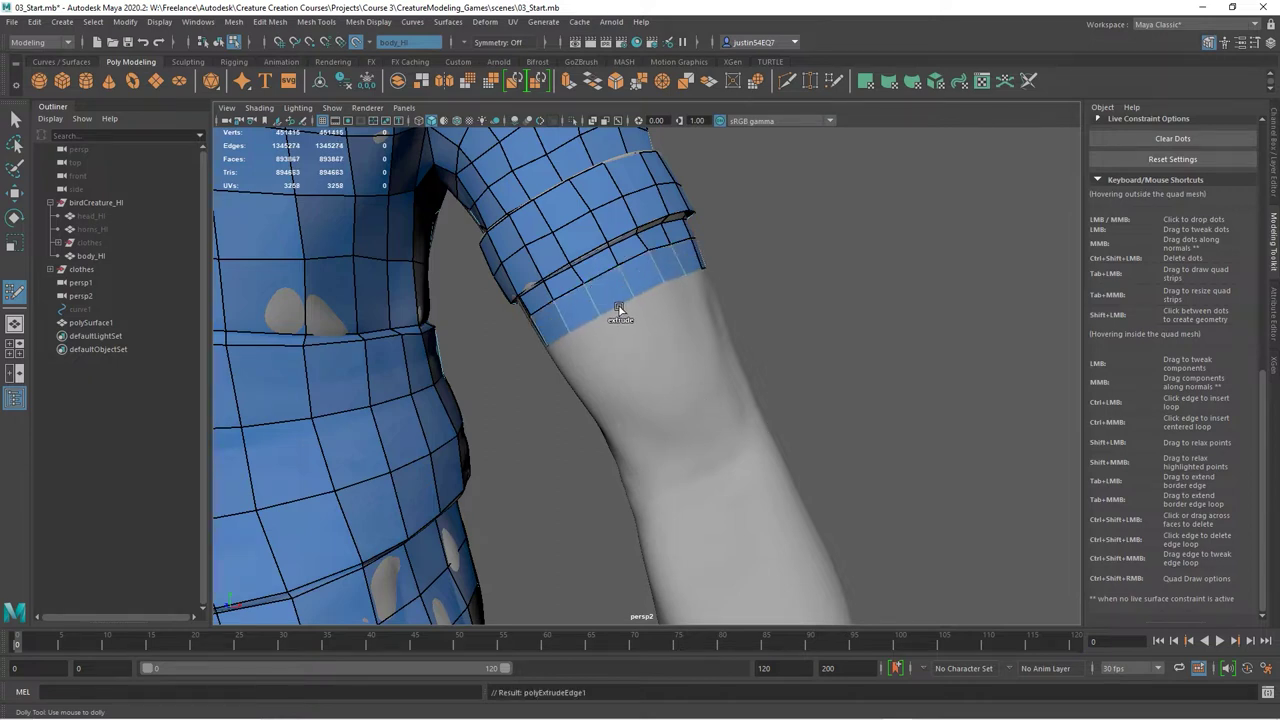
pyautogui.moveTo(623, 327); pyautogui.dragTo(674, 429)
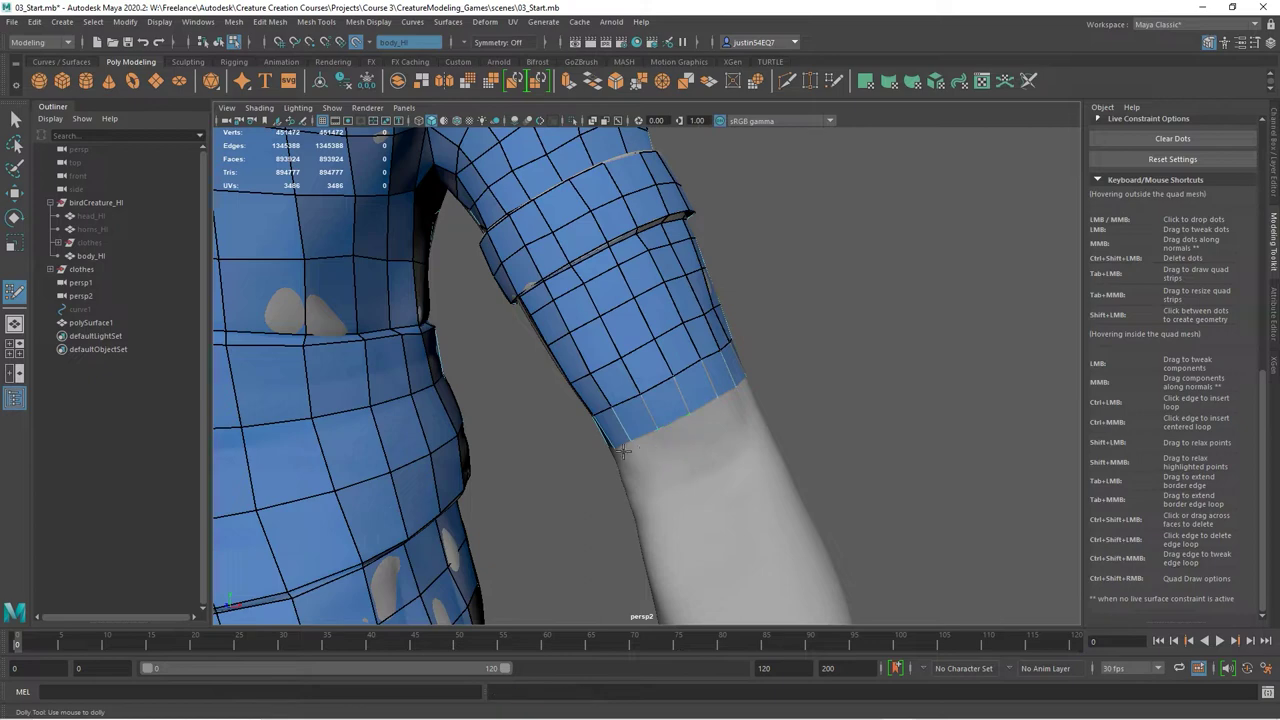
pyautogui.moveTo(677, 431); pyautogui.dragTo(687, 457)
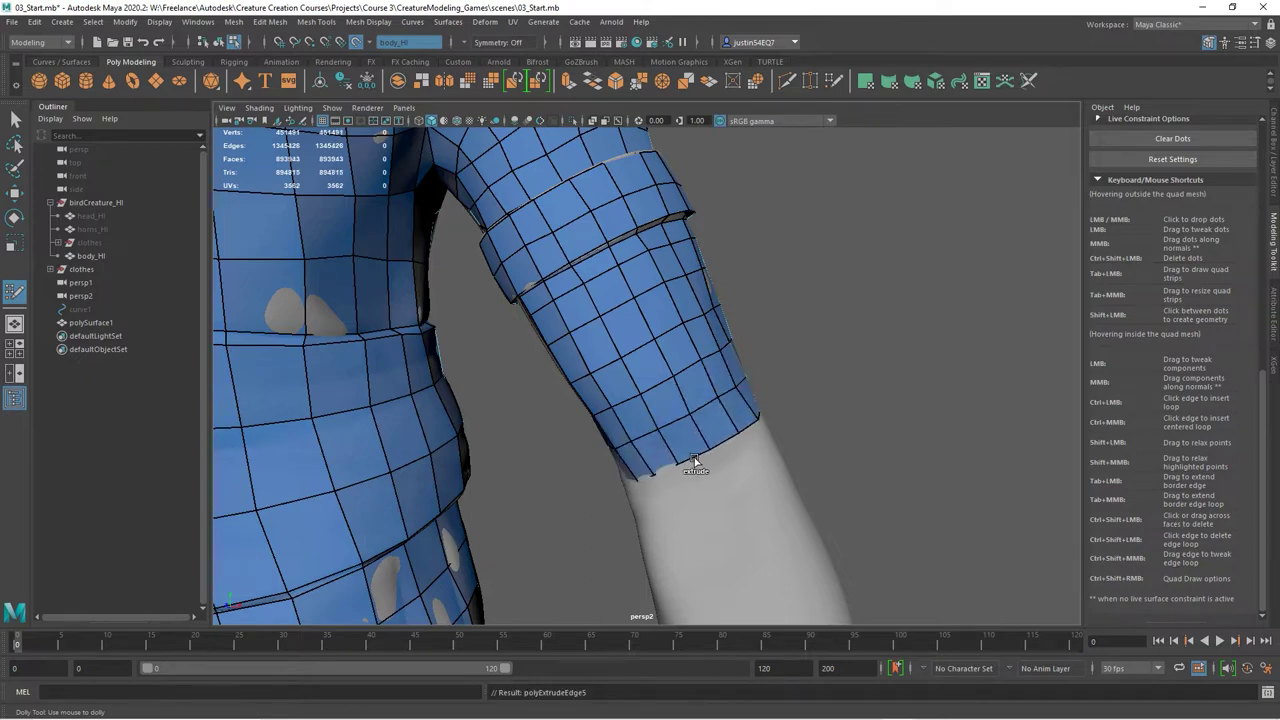
# Step: Tweak the mesh border's points at the back of the elbow to follow the rim of the sculpted recess
pyautogui.keyDown('alt'); pyautogui.moveTo(826, 449); pyautogui.dragTo(598, 478); pyautogui.keyUp('alt')
pyautogui.keyDown('alt'); pyautogui.moveTo(830, 446); pyautogui.dragTo(971, 438, button='right'); pyautogui.keyUp('alt')
pyautogui.moveTo(652, 399); pyautogui.dragTo(657, 346)
pyautogui.moveTo(670, 414)
pyautogui.mouseDown()
pyautogui.moveTo(691, 368)
pyautogui.moveTo(633, 354)
pyautogui.moveTo(621, 317)
pyautogui.mouseUp()
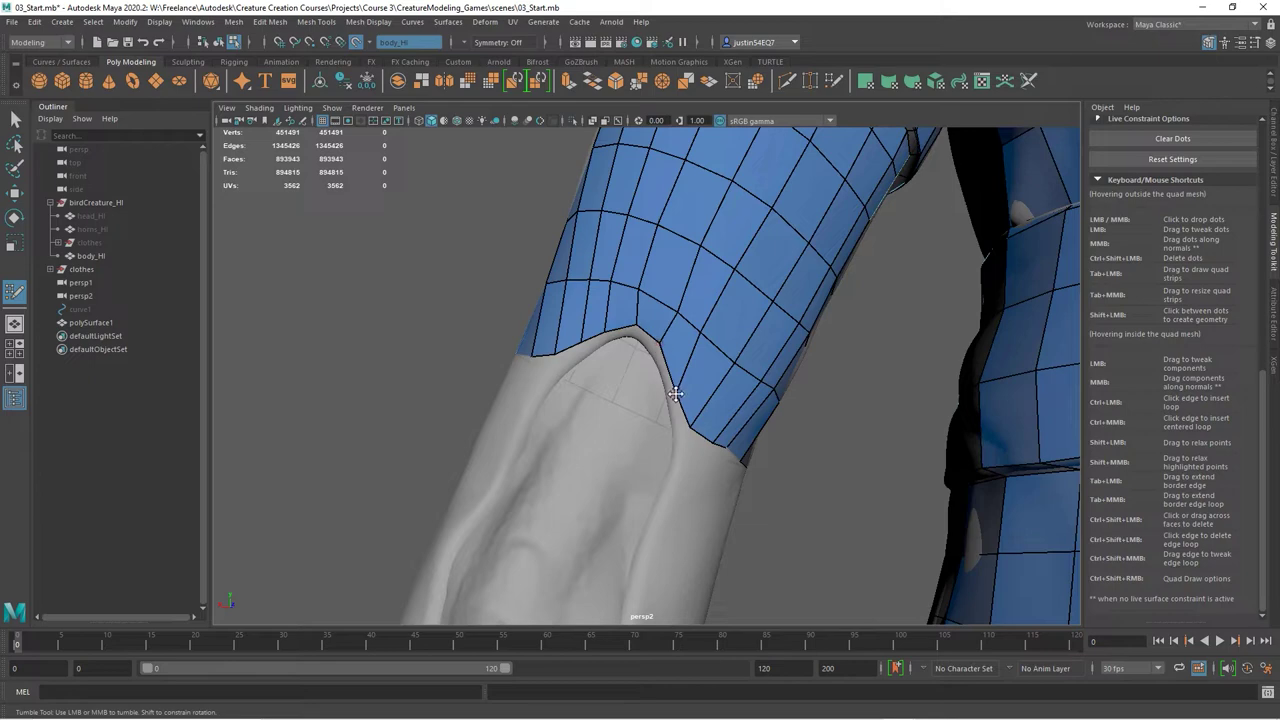
pyautogui.keyDown('alt'); pyautogui.moveTo(691, 429); pyautogui.dragTo(691, 408); pyautogui.keyUp('alt')
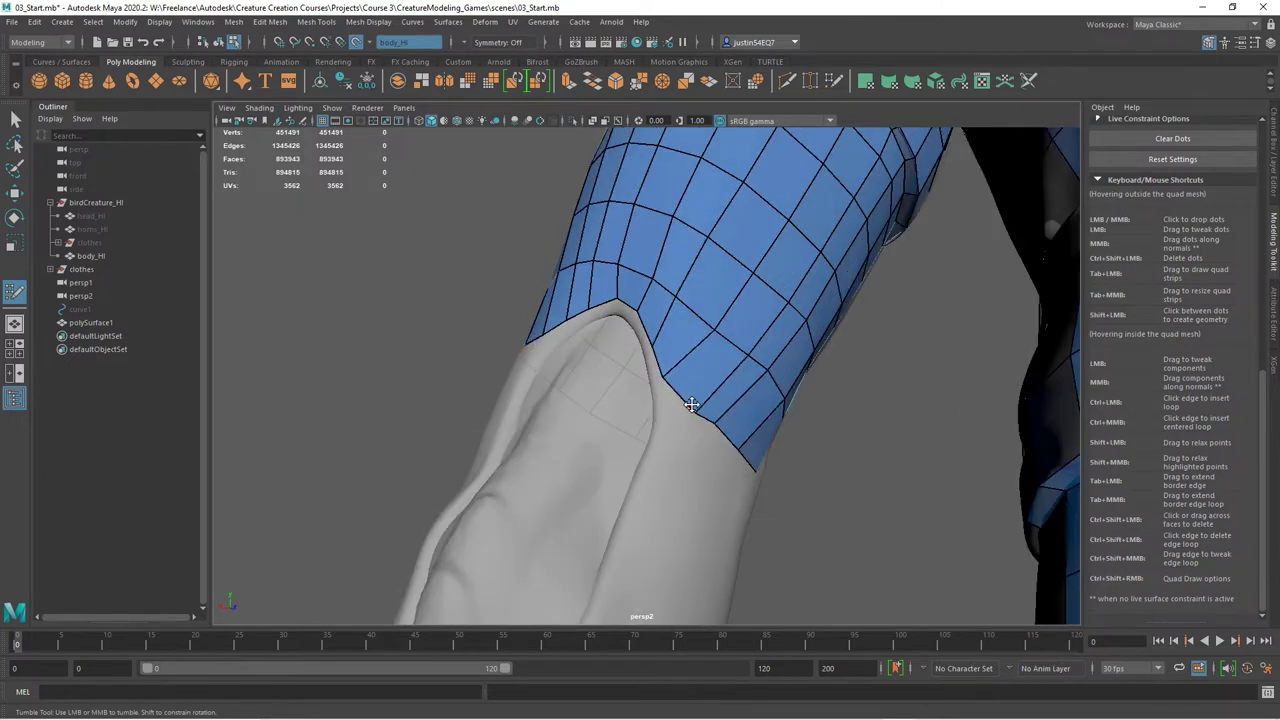
# Step: Try to add a quad on the arm below the mesh border with a new Quad Draw dot
pyautogui.keyDown('alt'); pyautogui.moveTo(691, 371); pyautogui.dragTo(750, 362); pyautogui.keyUp('alt')
pyautogui.keyDown('alt'); pyautogui.moveTo(750, 362); pyautogui.dragTo(654, 323, button='right'); pyautogui.keyUp('alt')
pyautogui.keyDown('alt'); pyautogui.moveTo(654, 323); pyautogui.dragTo(662, 342); pyautogui.keyUp('alt')
pyautogui.keyDown('alt'); pyautogui.moveTo(662, 342); pyautogui.dragTo(667, 466, button='middle'); pyautogui.keyUp('alt')
pyautogui.keyDown('alt'); pyautogui.moveTo(667, 466); pyautogui.dragTo(691, 381); pyautogui.keyUp('alt')
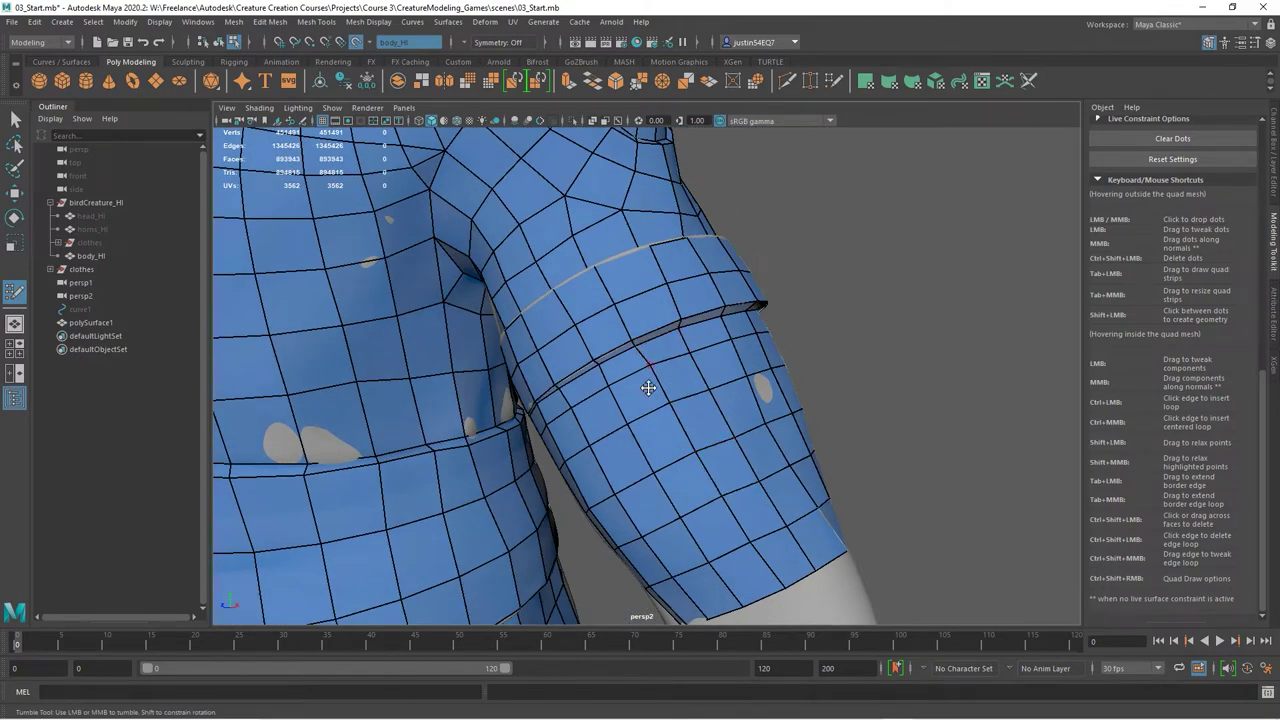
pyautogui.keyDown('alt'); pyautogui.moveTo(729, 528); pyautogui.dragTo(688, 513, button='right'); pyautogui.keyUp('alt')
pyautogui.keyDown('alt'); pyautogui.moveTo(688, 513); pyautogui.dragTo(791, 514); pyautogui.keyUp('alt')
pyautogui.keyDown('alt'); pyautogui.moveTo(791, 514); pyautogui.dragTo(790, 392, button='middle'); pyautogui.keyUp('alt')
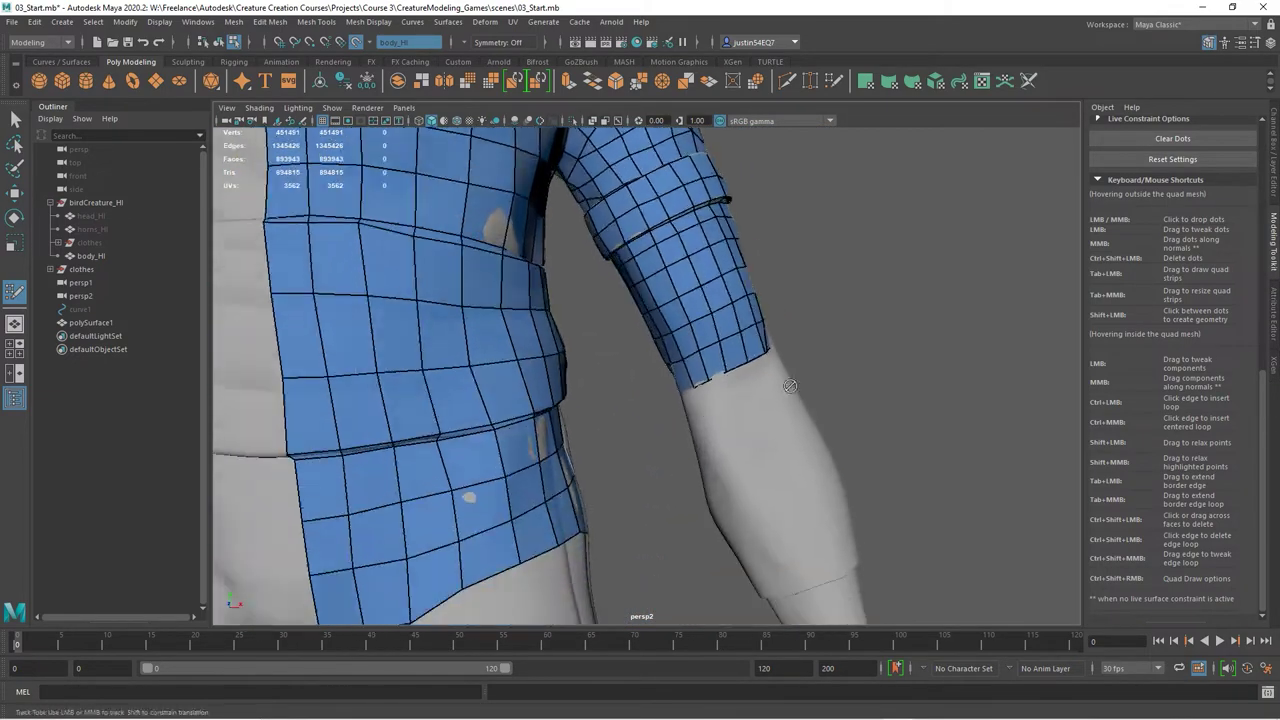
pyautogui.keyDown('alt'); pyautogui.moveTo(762, 412); pyautogui.dragTo(887, 411, button='right'); pyautogui.keyUp('alt')
pyautogui.moveTo(848, 411)
pyautogui.keyDown('alt'); pyautogui.mouseDown()
pyautogui.moveTo(793, 406)
pyautogui.moveTo(842, 423)
pyautogui.mouseUp(); pyautogui.keyUp('alt')
pyautogui.click(835, 392)
pyautogui.keyDown('shift'); pyautogui.click(803, 378); pyautogui.keyUp('shift')
pyautogui.hotkey('ctrl', 'z')
pyautogui.hotkey('ctrl', 'z')
# Step: Adjust the border points above the elbow recess and add two quads along its rim
pyautogui.keyDown('alt'); pyautogui.moveTo(963, 417); pyautogui.dragTo(468, 384); pyautogui.keyUp('alt')
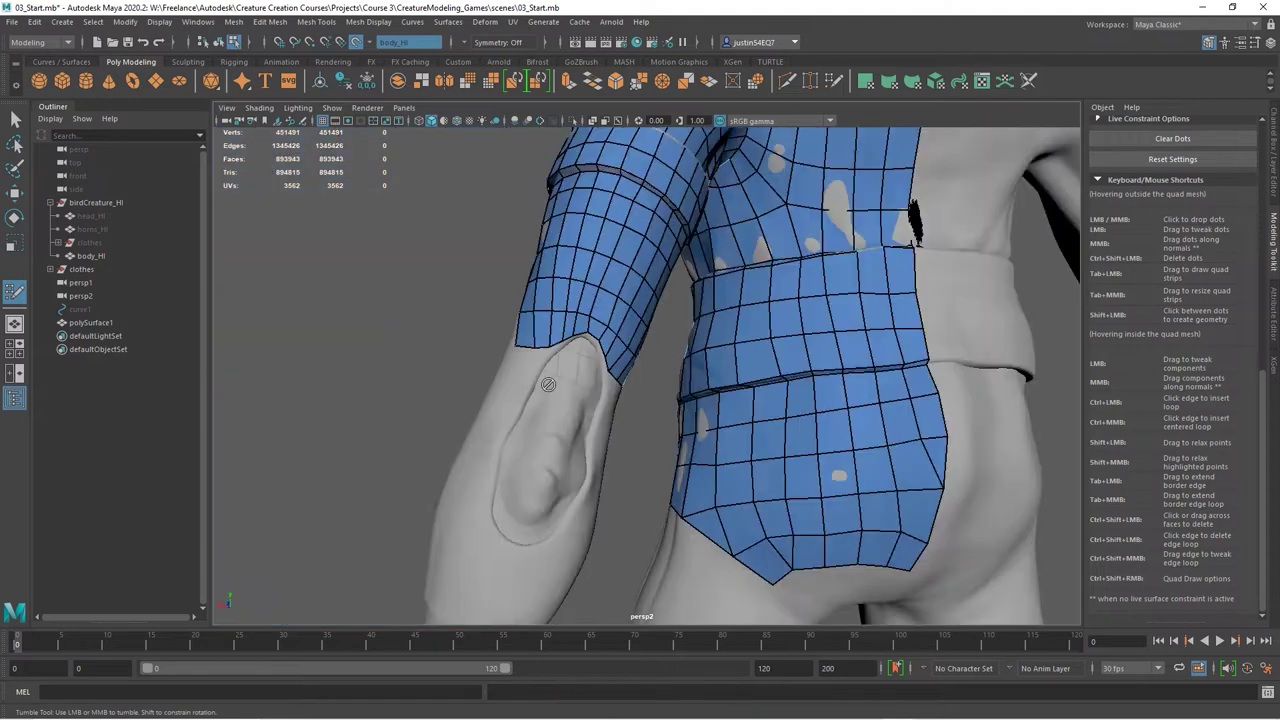
pyautogui.keyDown('alt'); pyautogui.moveTo(468, 384); pyautogui.dragTo(663, 386, button='right'); pyautogui.keyUp('alt')
pyautogui.keyDown('alt'); pyautogui.moveTo(663, 386); pyautogui.dragTo(740, 398, button='middle'); pyautogui.keyUp('alt')
pyautogui.keyDown('alt'); pyautogui.moveTo(680, 372); pyautogui.dragTo(757, 366, button='right'); pyautogui.keyUp('alt')
pyautogui.moveTo(589, 329)
pyautogui.mouseDown()
pyautogui.moveTo(585, 299)
pyautogui.moveTo(681, 268)
pyautogui.mouseUp()
pyautogui.click(649, 321)
pyautogui.keyDown('shift'); pyautogui.click(657, 301); pyautogui.keyUp('shift')
pyautogui.click(602, 355)
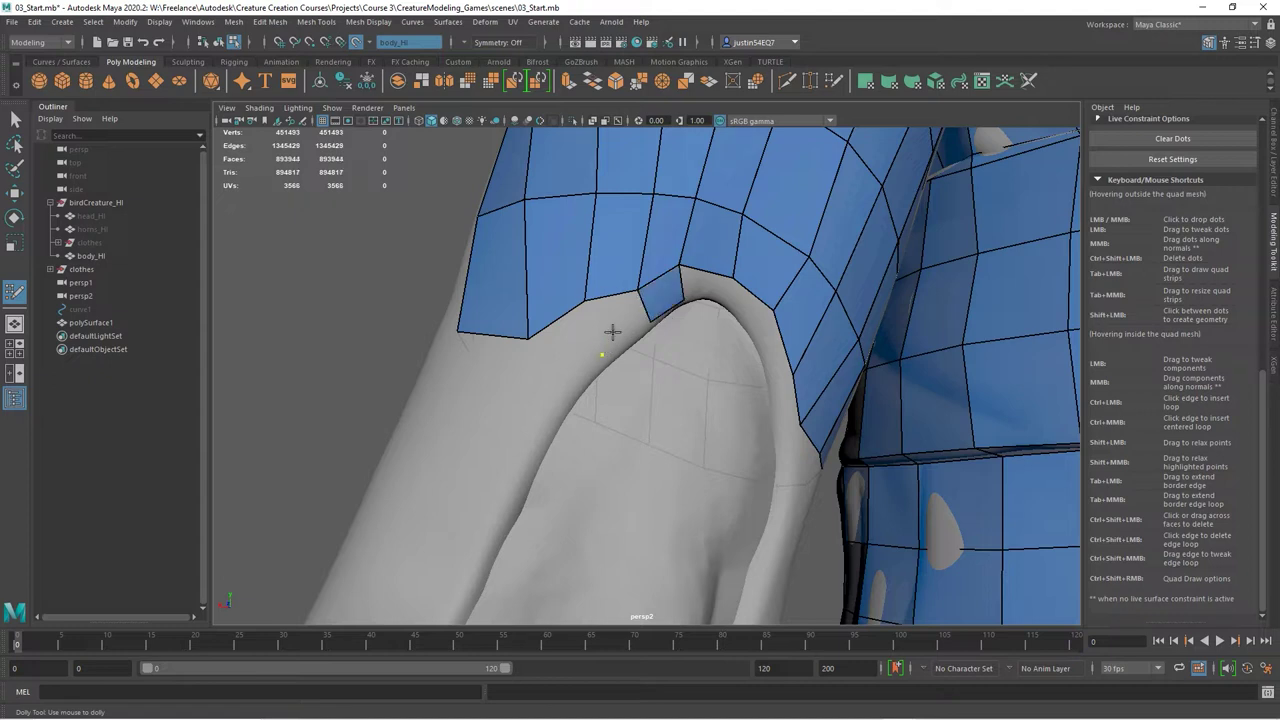
pyautogui.keyDown('shift'); pyautogui.click(614, 321); pyautogui.keyUp('shift')
pyautogui.moveTo(584, 300); pyautogui.dragTo(578, 310)
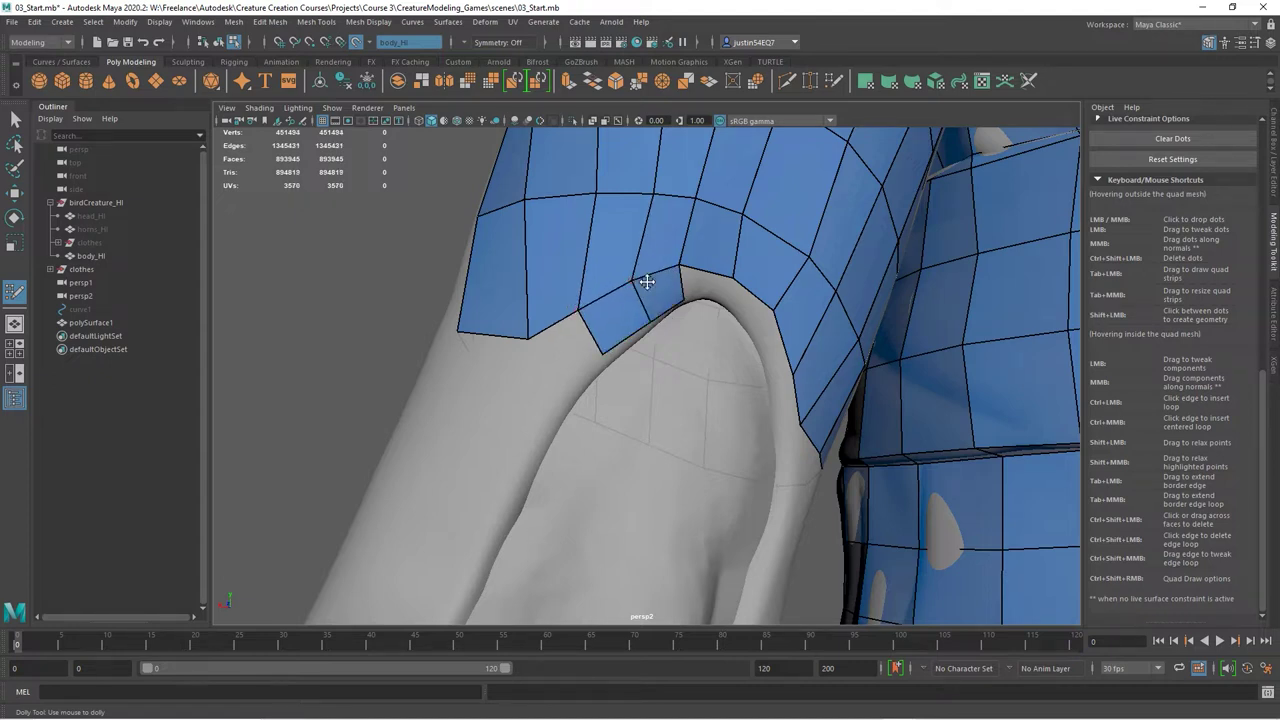
# Step: Draw a strip of three quads across the forearm's cuff edge, with a narrow quad spanning the step
pyautogui.keyDown('alt'); pyautogui.moveTo(731, 270); pyautogui.dragTo(629, 279); pyautogui.keyUp('alt')
pyautogui.moveTo(657, 354)
pyautogui.keyDown('alt'); pyautogui.mouseDown()
pyautogui.moveTo(523, 343)
pyautogui.moveTo(663, 289)
pyautogui.moveTo(733, 371)
pyautogui.moveTo(846, 249)
pyautogui.moveTo(820, 320)
pyautogui.moveTo(777, 366)
pyautogui.moveTo(711, 383)
pyautogui.moveTo(811, 409)
pyautogui.moveTo(727, 391)
pyautogui.moveTo(814, 389)
pyautogui.moveTo(797, 425)
pyautogui.moveTo(714, 428)
pyautogui.moveTo(738, 432)
pyautogui.mouseUp(); pyautogui.keyUp('alt')
pyautogui.click(757, 367)
pyautogui.click(766, 390)
pyautogui.keyDown('shift'); pyautogui.click(726, 386); pyautogui.keyUp('shift')
pyautogui.keyDown('alt'); pyautogui.moveTo(858, 414); pyautogui.dragTo(723, 521); pyautogui.keyUp('alt')
pyautogui.keyDown('shift'); pyautogui.click(740, 432); pyautogui.keyUp('shift')
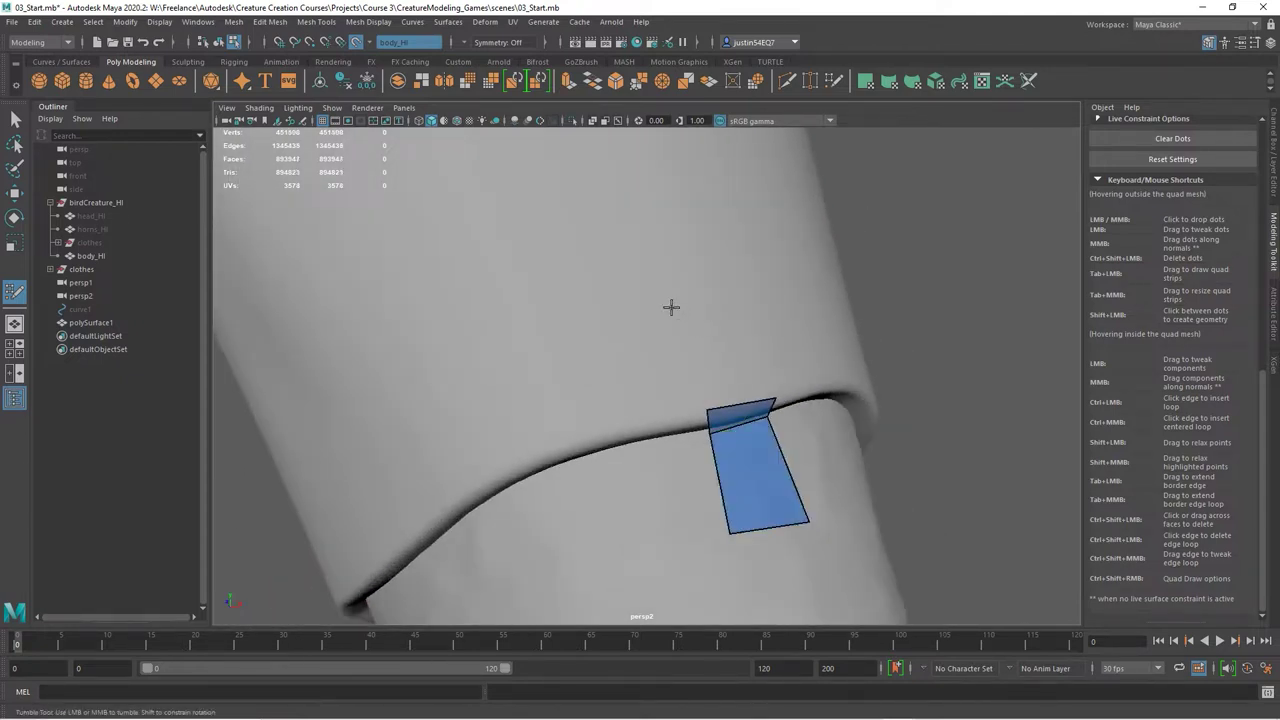
pyautogui.keyDown('shift'); pyautogui.click(720, 343); pyautogui.keyUp('shift')
# Step: Draw a strip of three quads running from the finger skin across its edge onto the claw
pyautogui.moveTo(880, 424)
pyautogui.keyDown('alt'); pyautogui.mouseDown()
pyautogui.moveTo(923, 409)
pyautogui.moveTo(812, 476)
pyautogui.moveTo(663, 512)
pyautogui.moveTo(766, 451)
pyautogui.mouseUp(); pyautogui.keyUp('alt')
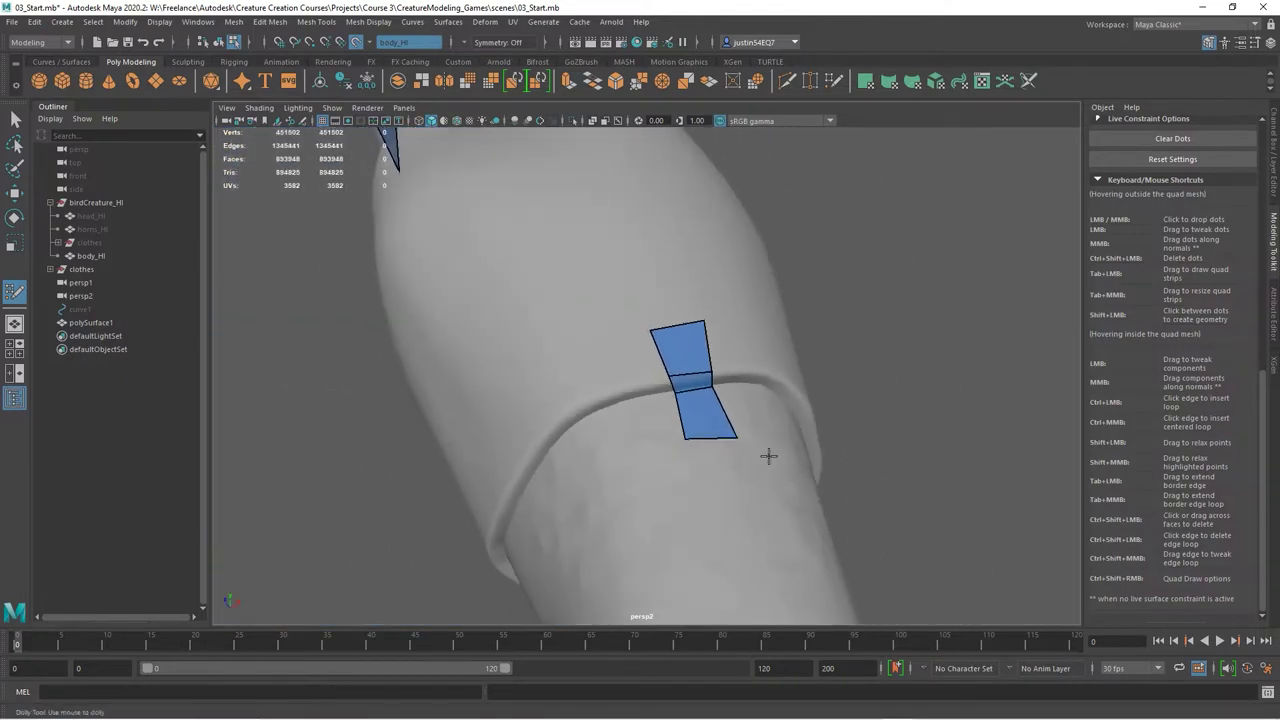
pyautogui.keyDown('alt'); pyautogui.moveTo(766, 451); pyautogui.dragTo(678, 368, button='middle'); pyautogui.keyUp('alt')
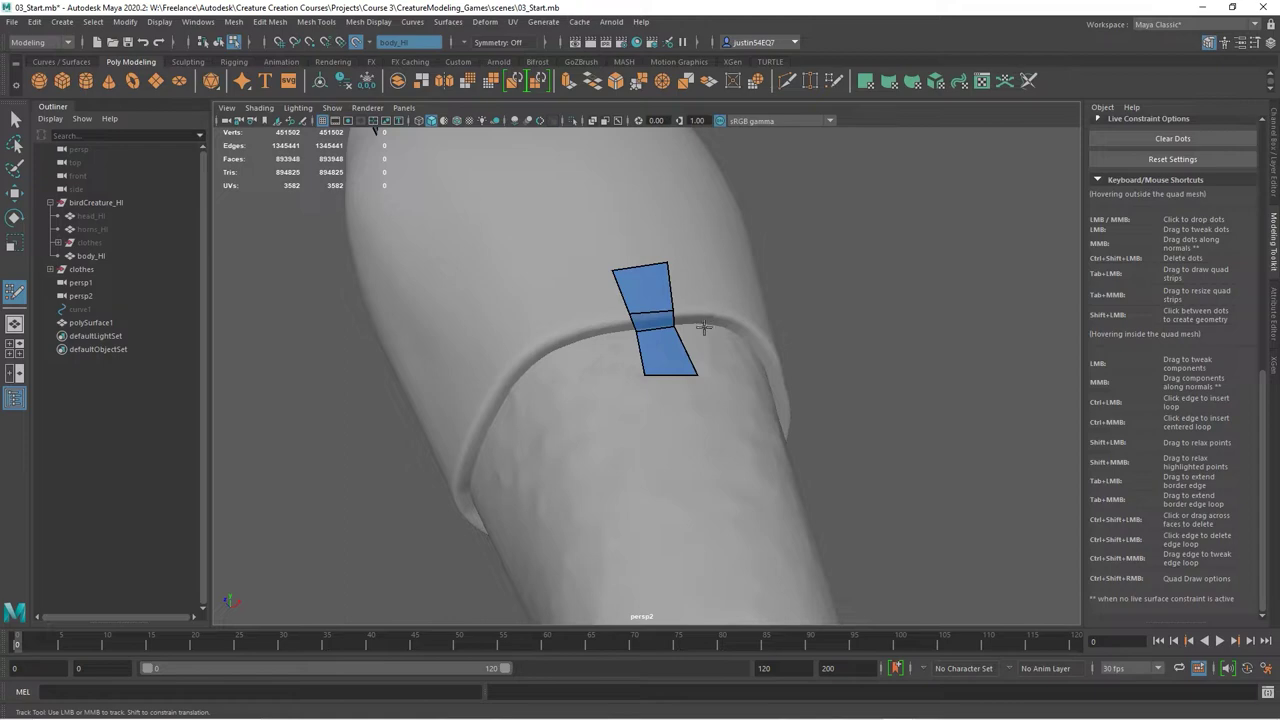
pyautogui.keyDown('alt'); pyautogui.moveTo(761, 373); pyautogui.dragTo(510, 438, button='right'); pyautogui.keyUp('alt')
pyautogui.keyDown('alt'); pyautogui.moveTo(678, 440); pyautogui.dragTo(654, 229, button='middle'); pyautogui.keyUp('alt')
pyautogui.keyDown('alt'); pyautogui.moveTo(634, 430); pyautogui.dragTo(625, 313, button='middle'); pyautogui.keyUp('alt')
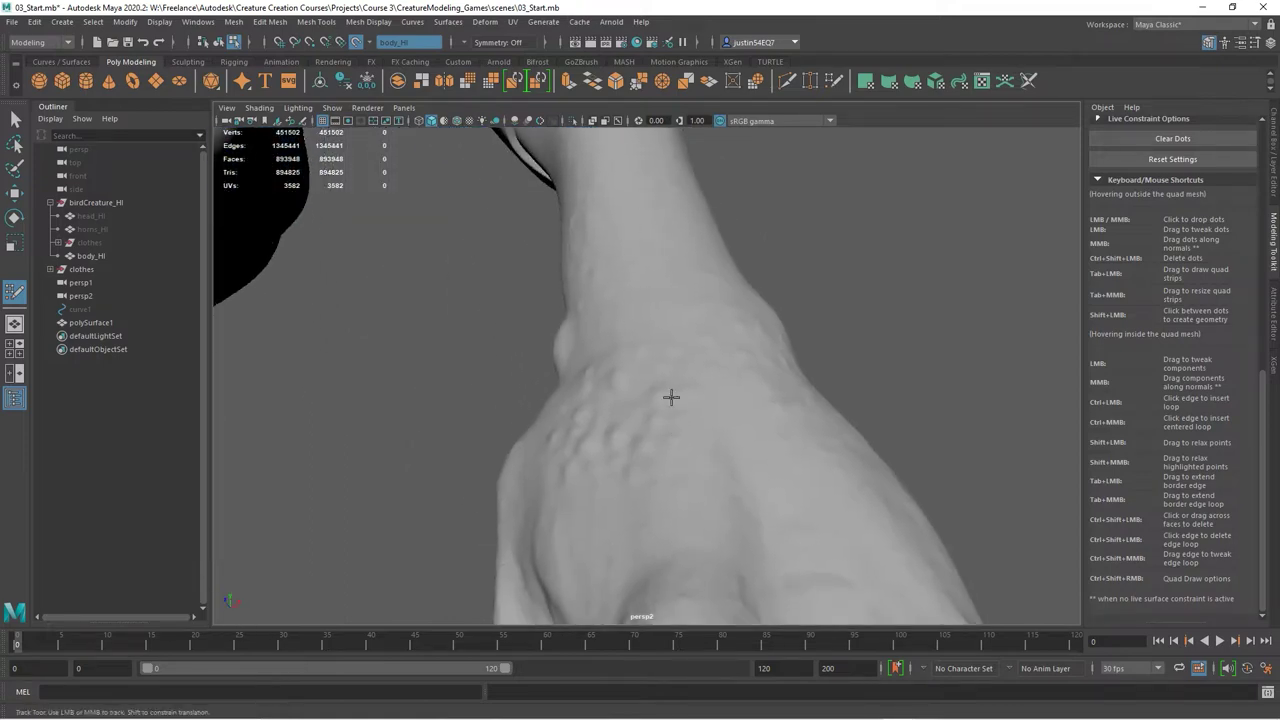
pyautogui.keyDown('alt'); pyautogui.moveTo(735, 530); pyautogui.dragTo(698, 341, button='middle'); pyautogui.keyUp('alt')
pyautogui.keyDown('alt'); pyautogui.moveTo(698, 341); pyautogui.dragTo(610, 385, button='right'); pyautogui.keyUp('alt')
pyautogui.keyDown('alt'); pyautogui.moveTo(671, 486); pyautogui.dragTo(654, 391, button='middle'); pyautogui.keyUp('alt')
pyautogui.keyDown('alt'); pyautogui.moveTo(654, 391); pyautogui.dragTo(930, 400); pyautogui.keyUp('alt')
pyautogui.keyDown('alt'); pyautogui.moveTo(884, 424); pyautogui.dragTo(829, 411, button='middle'); pyautogui.keyUp('alt')
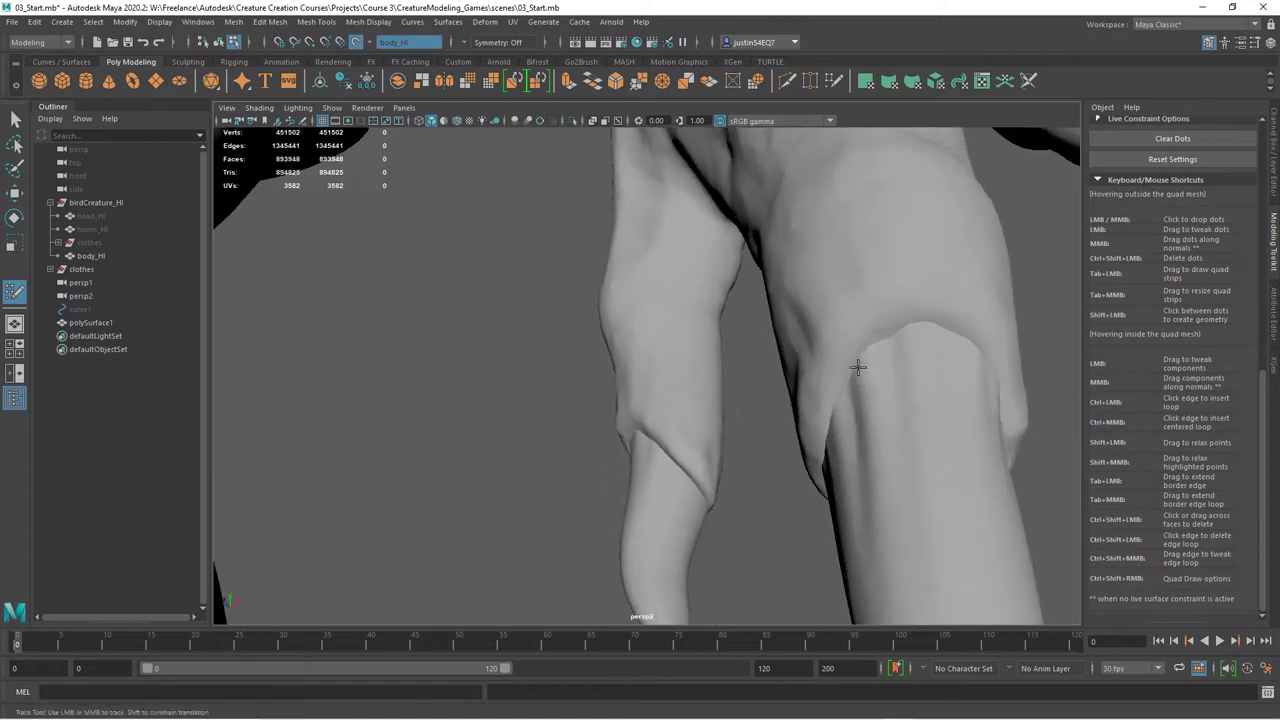
pyautogui.keyDown('shift'); pyautogui.click(874, 420); pyautogui.keyUp('shift')
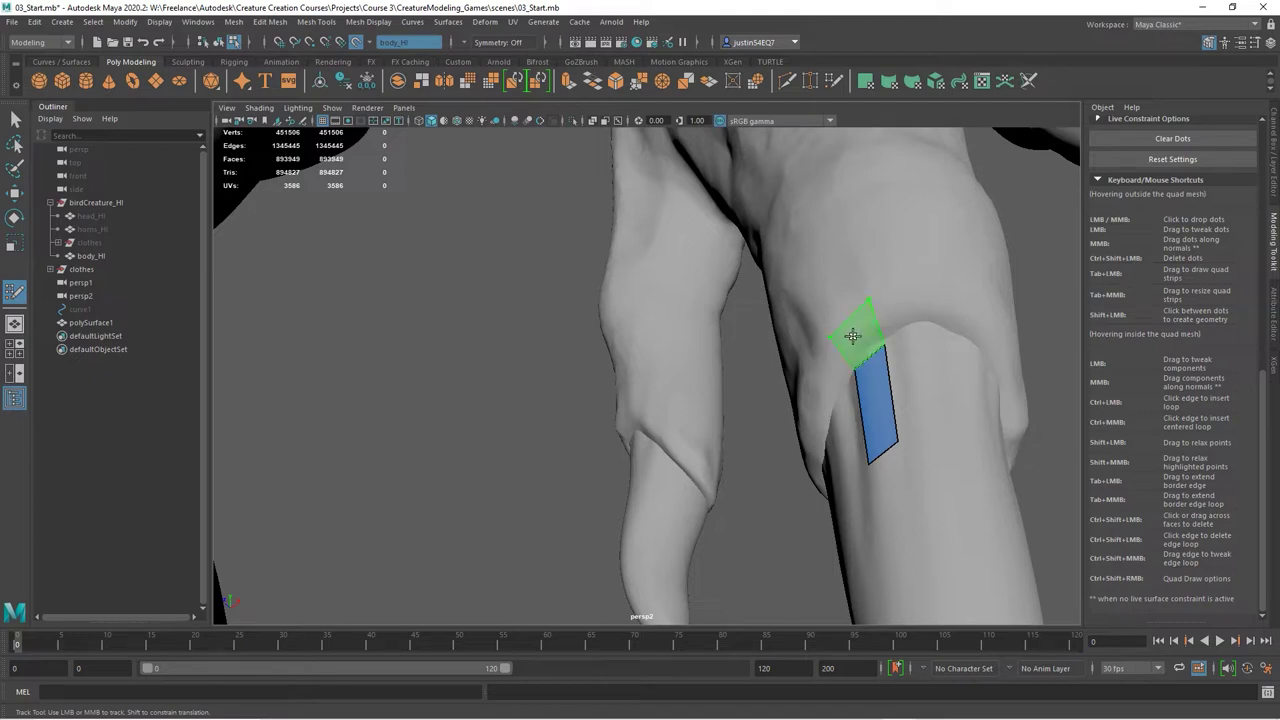
pyautogui.keyDown('shift'); pyautogui.click(855, 334); pyautogui.keyUp('shift')
pyautogui.keyDown('shift'); pyautogui.click(874, 285); pyautogui.keyUp('shift')
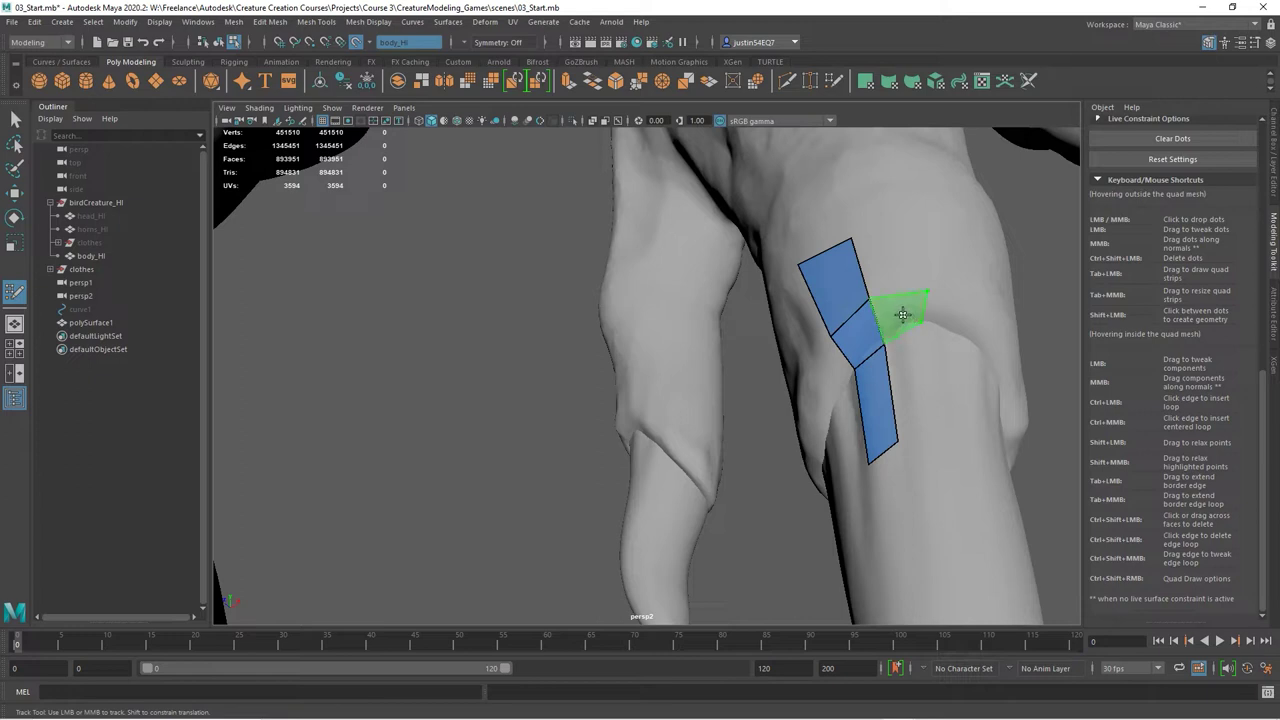
# Step: Add a second strip of three quads beside the first one across the claw's base
pyautogui.keyDown('shift'); pyautogui.click(902, 312); pyautogui.keyUp('shift')
pyautogui.keyDown('shift'); pyautogui.click(894, 261); pyautogui.keyUp('shift')
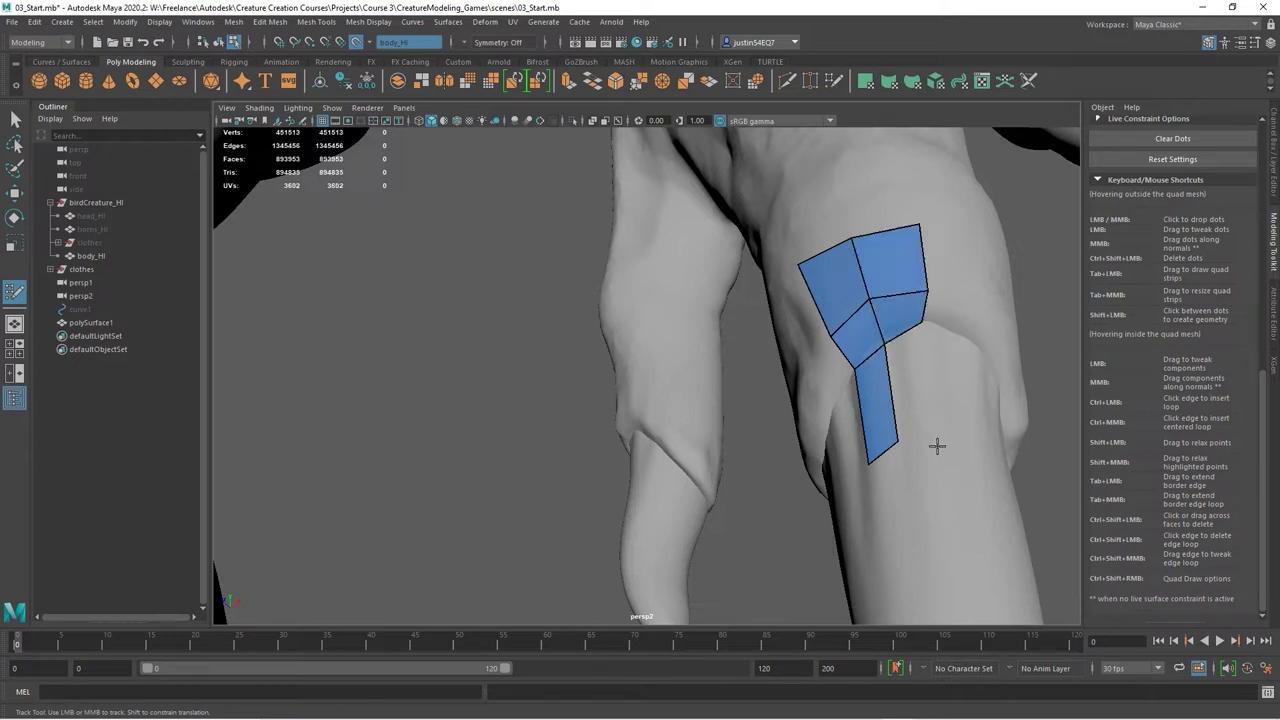
pyautogui.keyDown('shift'); pyautogui.click(910, 382); pyautogui.keyUp('shift')
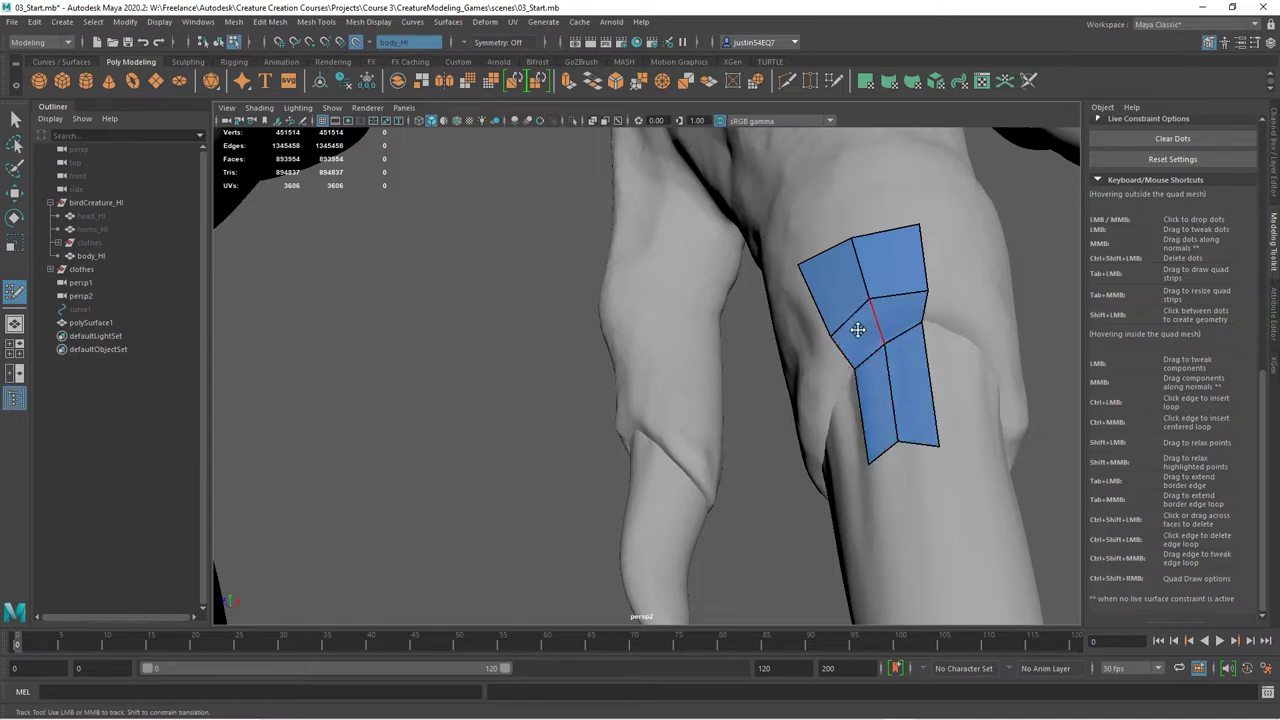
# Step: Examine the quad patch on the finger claw, the Quad Draw options and the whole arm
pyautogui.keyDown('alt'); pyautogui.moveTo(957, 338); pyautogui.dragTo(686, 380); pyautogui.keyUp('alt')
pyautogui.keyDown('alt'); pyautogui.moveTo(780, 430); pyautogui.dragTo(620, 403, button='right'); pyautogui.keyUp('alt')
pyautogui.moveTo(703, 497)
pyautogui.keyDown('alt'); pyautogui.mouseDown()
pyautogui.moveTo(743, 371)
pyautogui.moveTo(745, 390)
pyautogui.moveTo(783, 415)
pyautogui.mouseUp(); pyautogui.keyUp('alt')
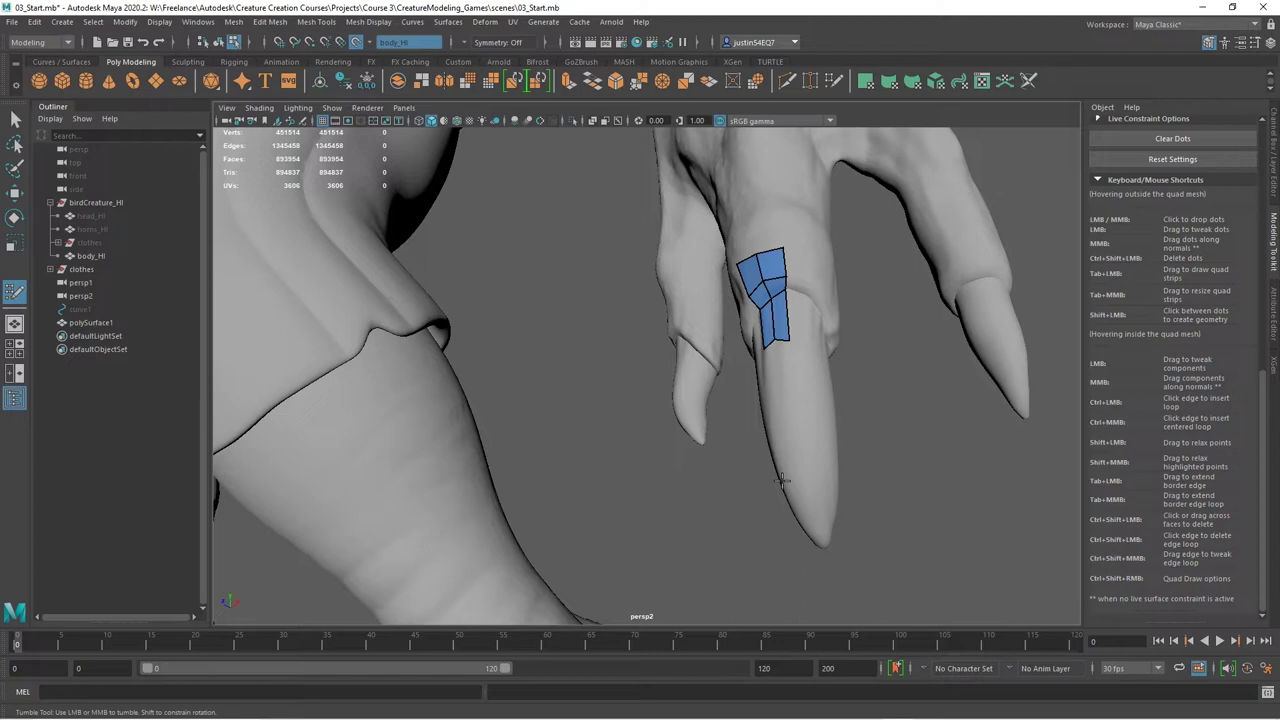
pyautogui.scroll(6, 1160, 380)
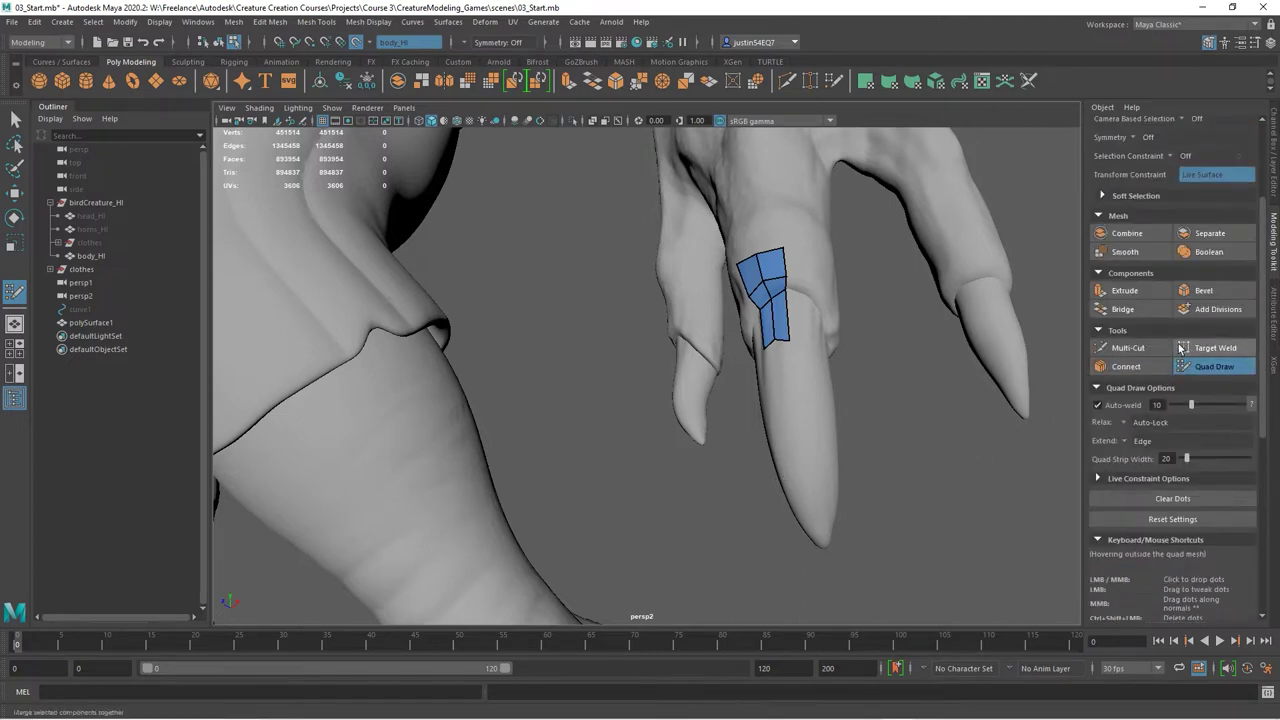
pyautogui.keyDown('alt'); pyautogui.moveTo(762, 393); pyautogui.dragTo(629, 314, button='right'); pyautogui.keyUp('alt')
pyautogui.keyDown('alt'); pyautogui.moveTo(629, 314); pyautogui.dragTo(680, 440, button='middle'); pyautogui.keyUp('alt')
pyautogui.keyDown('alt'); pyautogui.moveTo(680, 440); pyautogui.dragTo(734, 389); pyautogui.keyUp('alt')
pyautogui.keyDown('alt'); pyautogui.moveTo(734, 389); pyautogui.dragTo(704, 544, button='middle'); pyautogui.keyUp('alt')
pyautogui.keyDown('alt'); pyautogui.moveTo(765, 395); pyautogui.dragTo(808, 392, button='right'); pyautogui.keyUp('alt')
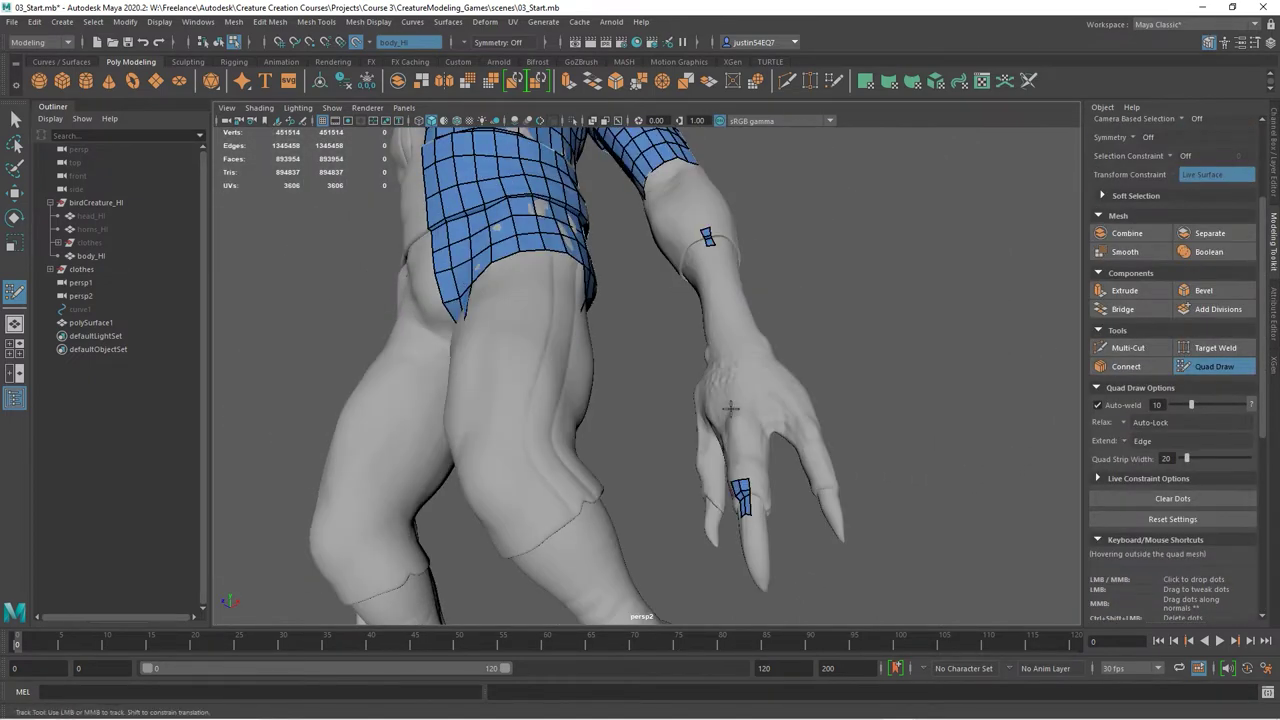
# Step: Inspect the bare forearm below the arm mesh's border and the elbow recess from behind
pyautogui.keyDown('alt'); pyautogui.moveTo(808, 392); pyautogui.dragTo(799, 424); pyautogui.keyUp('alt')
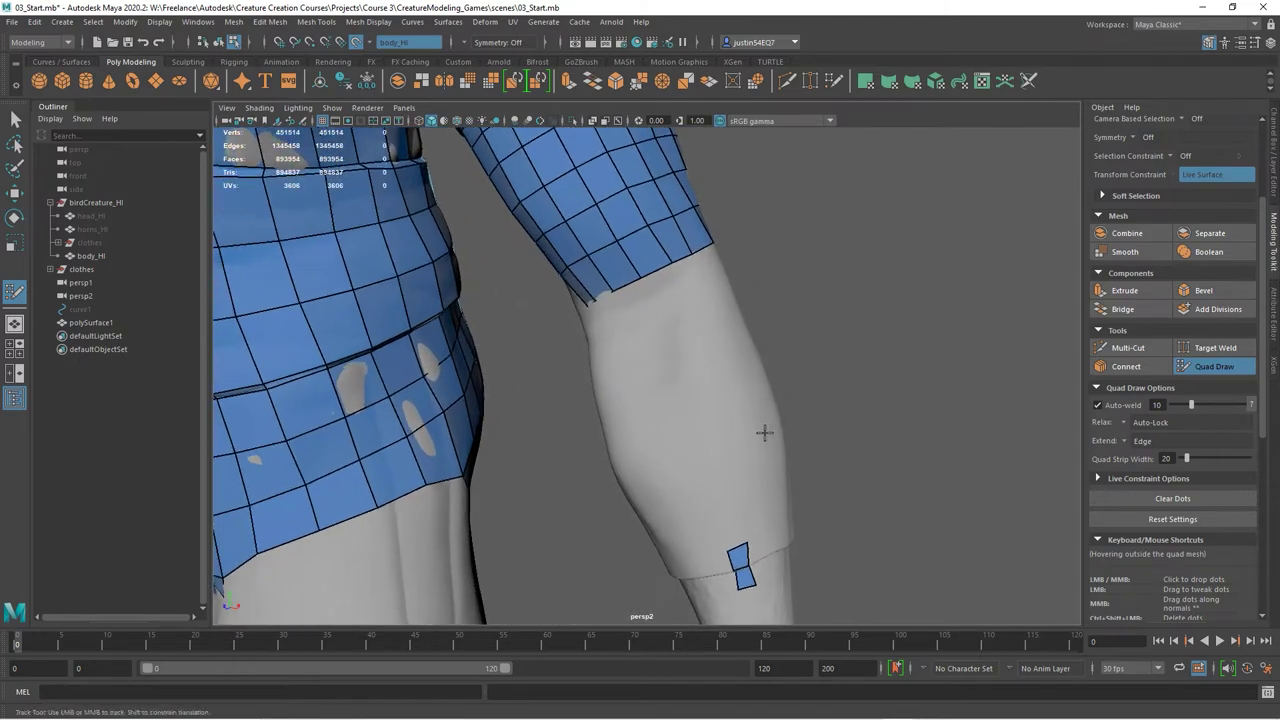
pyautogui.keyDown('alt'); pyautogui.moveTo(766, 429); pyautogui.dragTo(800, 440, button='right'); pyautogui.keyUp('alt')
pyautogui.keyDown('alt'); pyautogui.moveTo(800, 440); pyautogui.dragTo(797, 480, button='middle'); pyautogui.keyUp('alt')
pyautogui.keyDown('alt'); pyautogui.moveTo(710, 462); pyautogui.dragTo(670, 394); pyautogui.keyUp('alt')
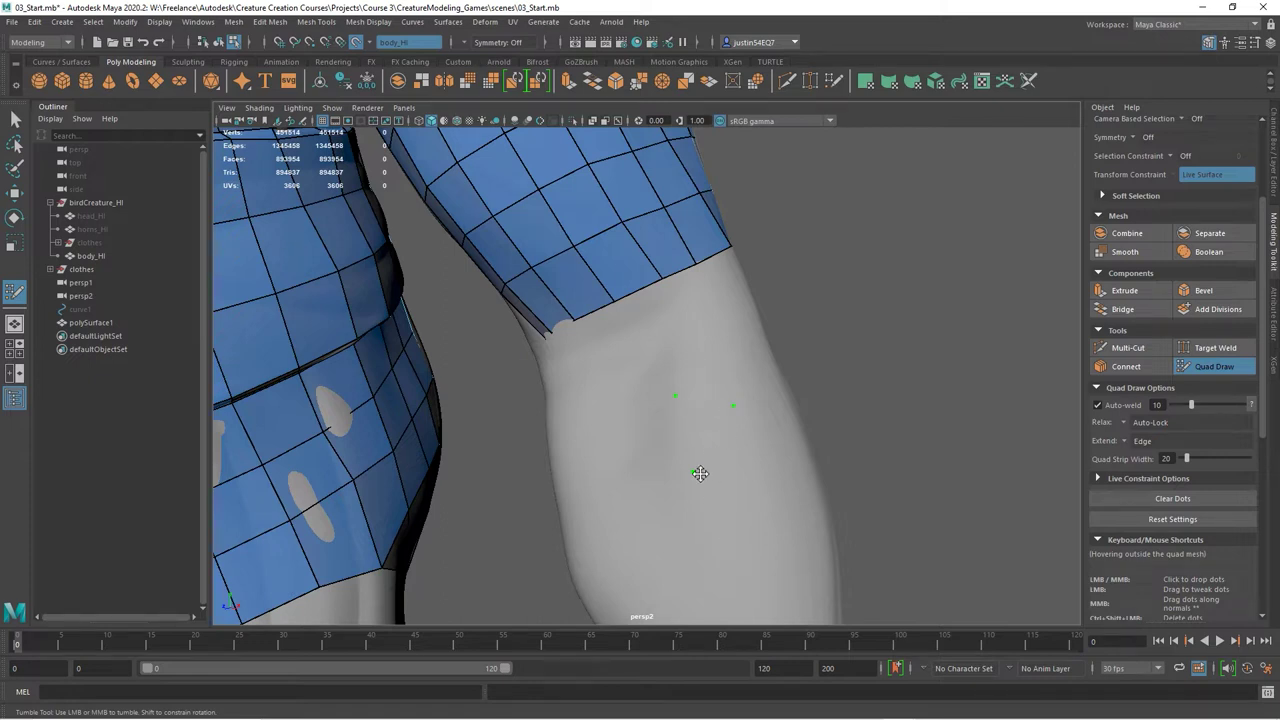
pyautogui.keyDown('alt'); pyautogui.moveTo(700, 473); pyautogui.dragTo(757, 437); pyautogui.keyUp('alt')
pyautogui.keyDown('alt'); pyautogui.moveTo(737, 497); pyautogui.dragTo(621, 388, button='right'); pyautogui.keyUp('alt')
pyautogui.keyDown('alt'); pyautogui.moveTo(621, 388); pyautogui.dragTo(530, 415); pyautogui.keyUp('alt')
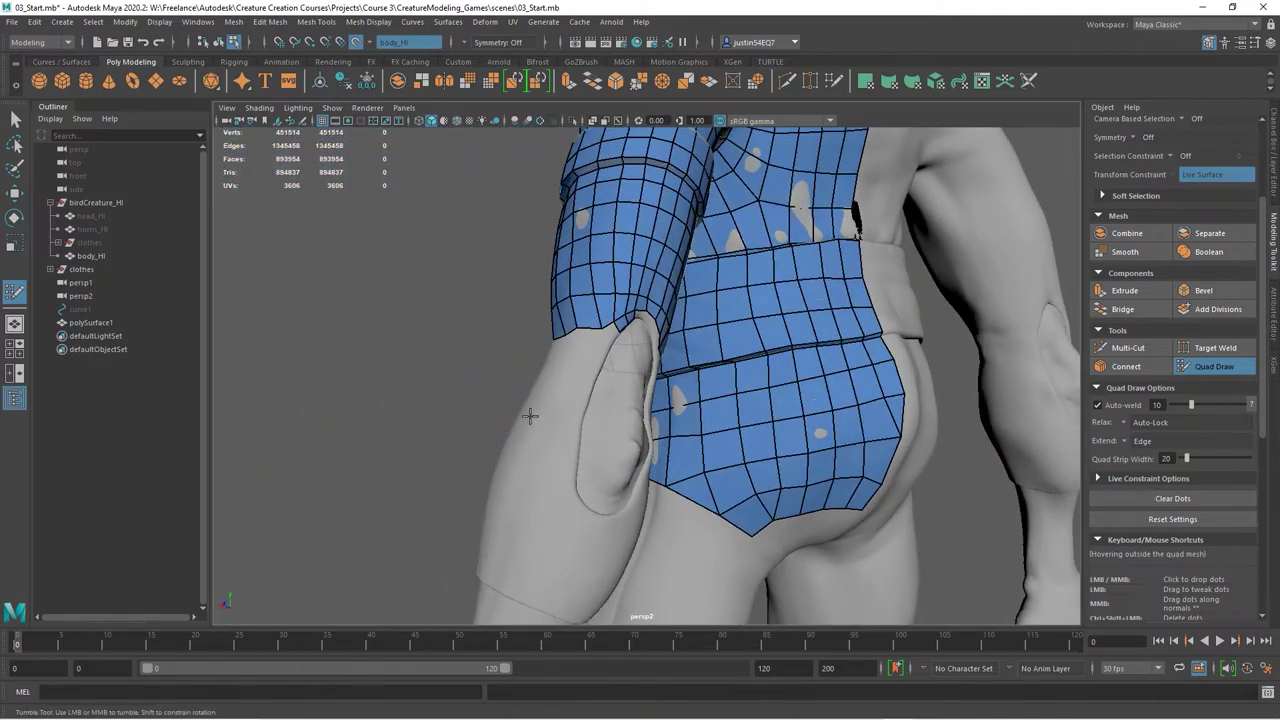
# Step: Try to close the notch above the elbow recess by reshaping its border vertices and filling it with a quad
pyautogui.keyDown('alt'); pyautogui.moveTo(530, 415); pyautogui.dragTo(608, 314, button='right'); pyautogui.keyUp('alt')
pyautogui.keyDown('alt'); pyautogui.moveTo(608, 314); pyautogui.dragTo(560, 357); pyautogui.keyUp('alt')
pyautogui.keyDown('alt'); pyautogui.moveTo(560, 357); pyautogui.dragTo(603, 357, button='right'); pyautogui.keyUp('alt')
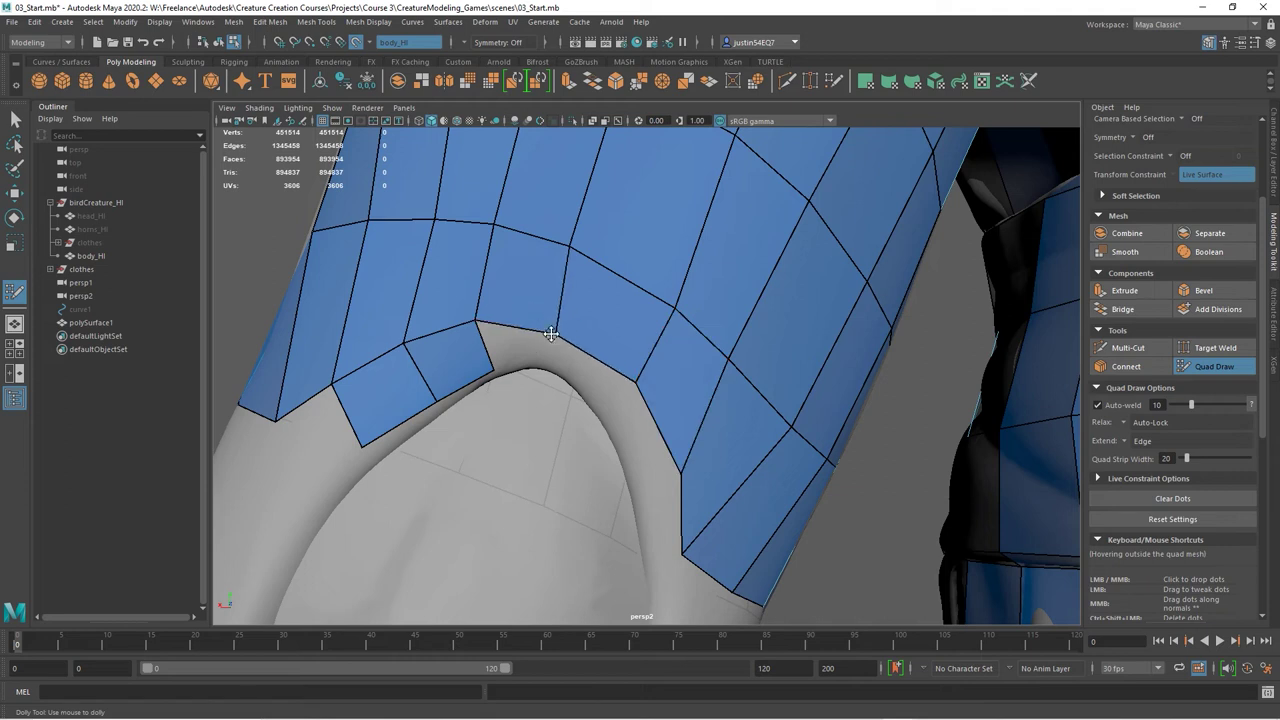
pyautogui.moveTo(404, 344); pyautogui.dragTo(404, 357)
pyautogui.moveTo(552, 339)
pyautogui.mouseDown()
pyautogui.moveTo(603, 346)
pyautogui.moveTo(532, 341)
pyautogui.mouseUp()
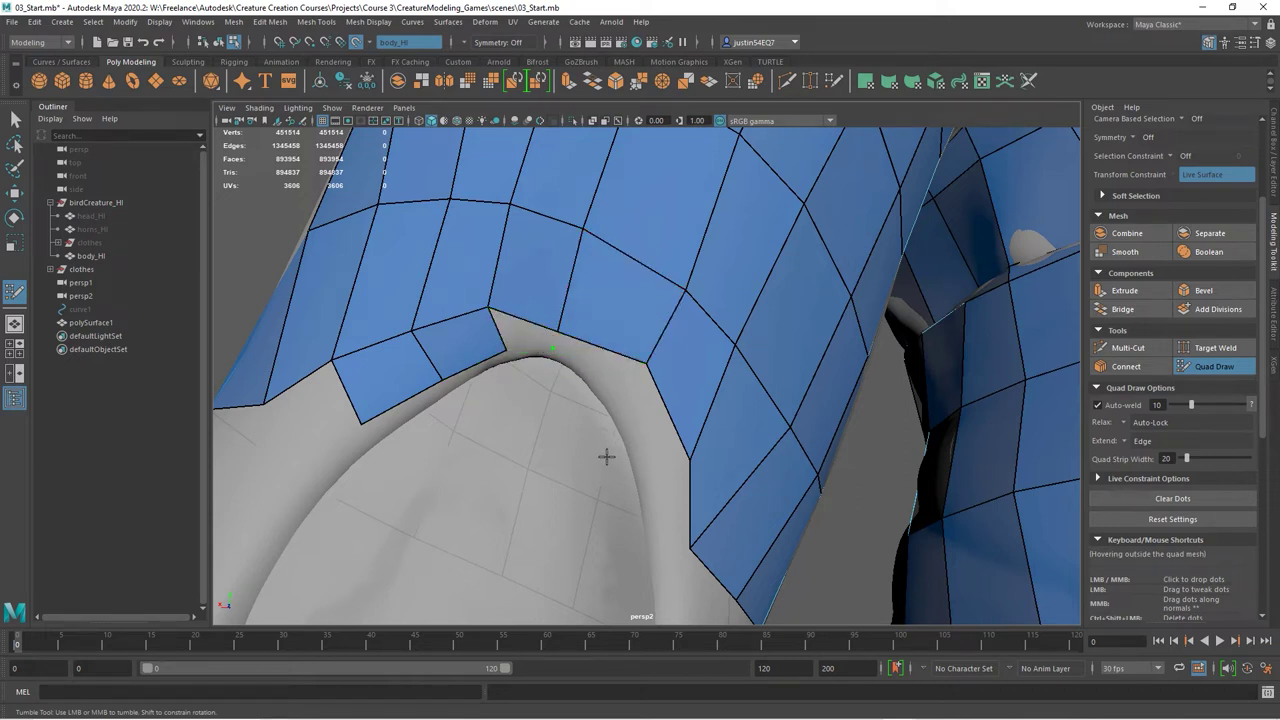
pyautogui.keyDown('shift'); pyautogui.click(516, 333); pyautogui.keyUp('shift')
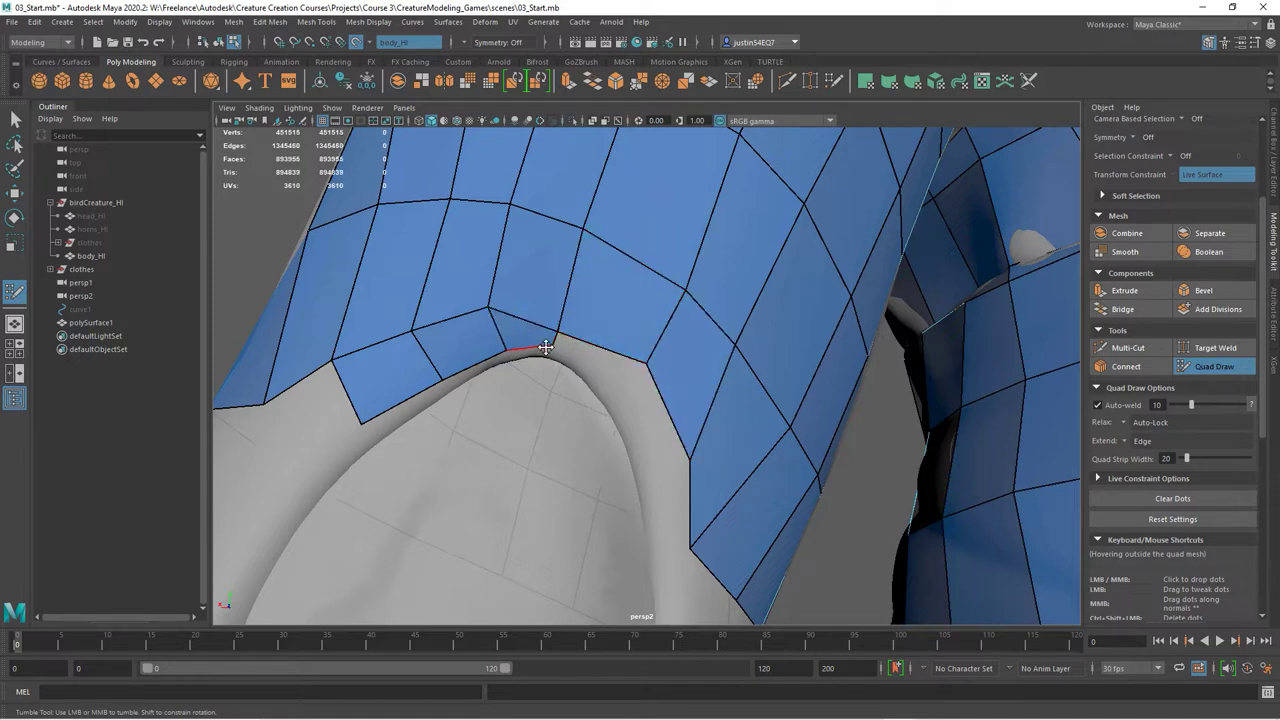
pyautogui.moveTo(560, 330); pyautogui.dragTo(553, 341)
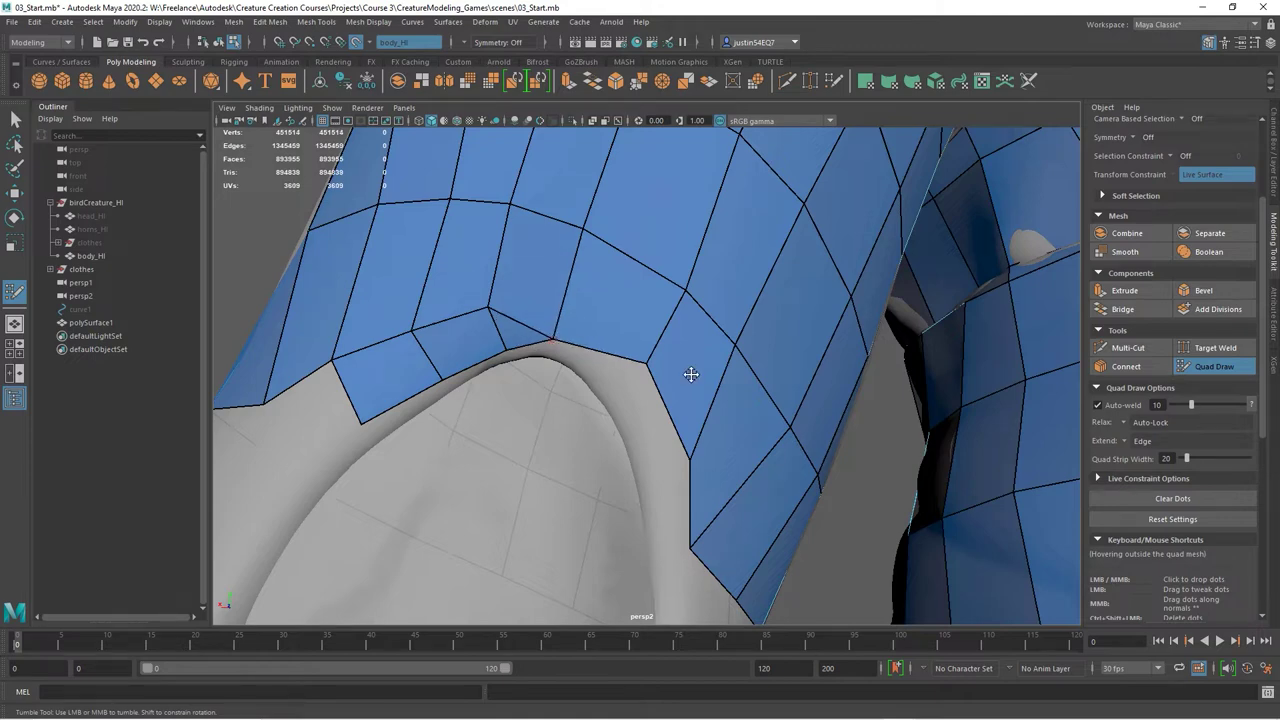
pyautogui.keyDown('alt'); pyautogui.moveTo(646, 394); pyautogui.dragTo(622, 413); pyautogui.keyUp('alt')
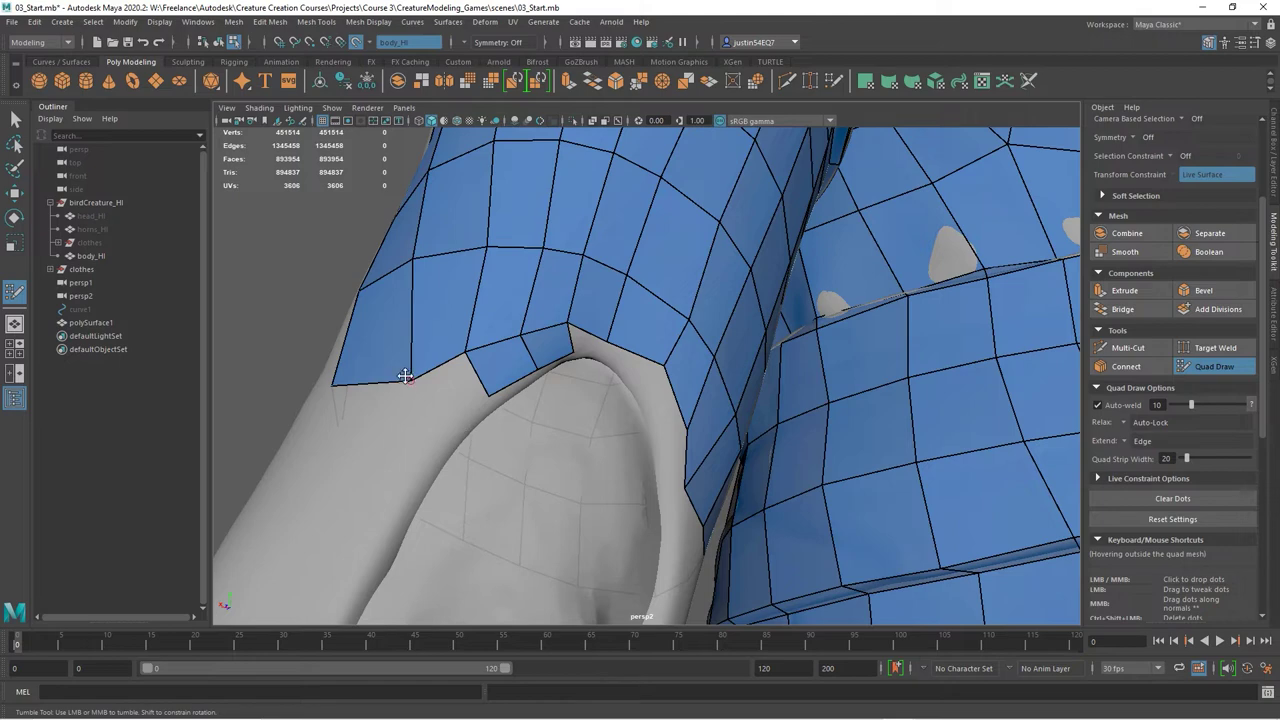
# Step: Try to add a quad below the arm mesh's border beside the elbow recess and weld it to that border
pyautogui.keyDown('alt'); pyautogui.moveTo(450, 429); pyautogui.dragTo(564, 416); pyautogui.keyUp('alt')
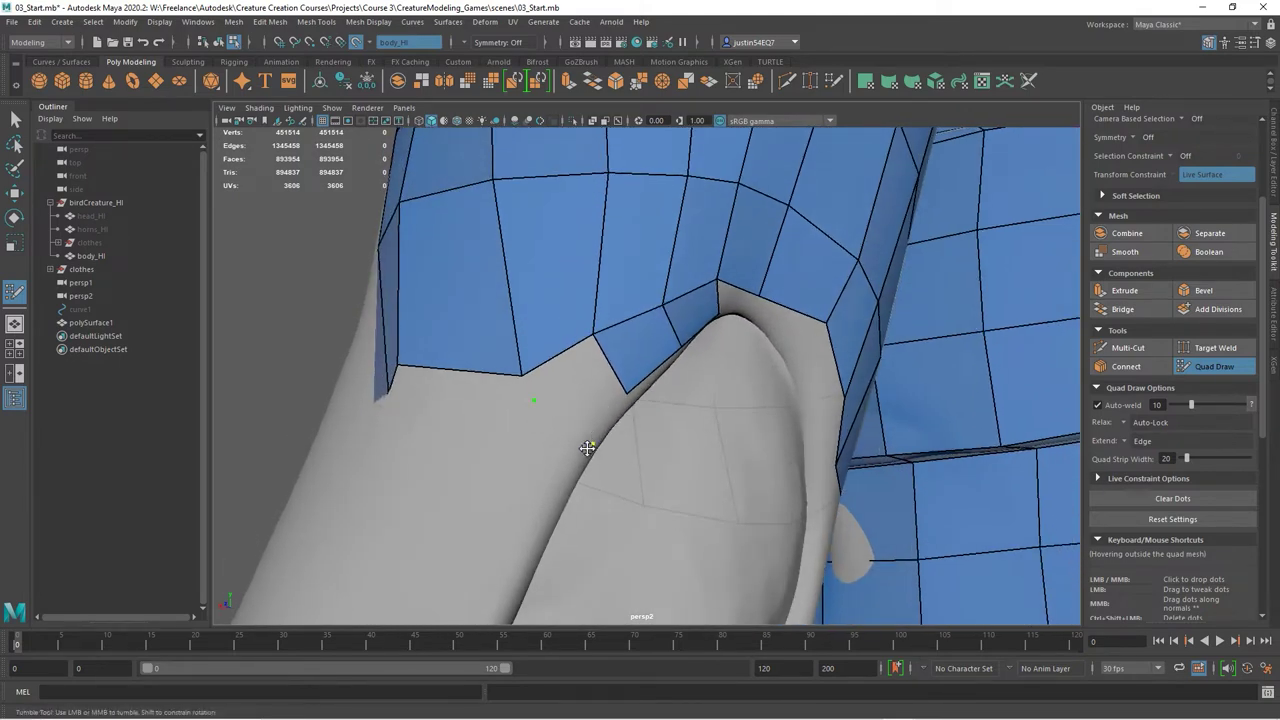
pyautogui.keyDown('shift'); pyautogui.click(568, 447); pyautogui.keyUp('shift')
pyautogui.moveTo(534, 402); pyautogui.dragTo(535, 377)
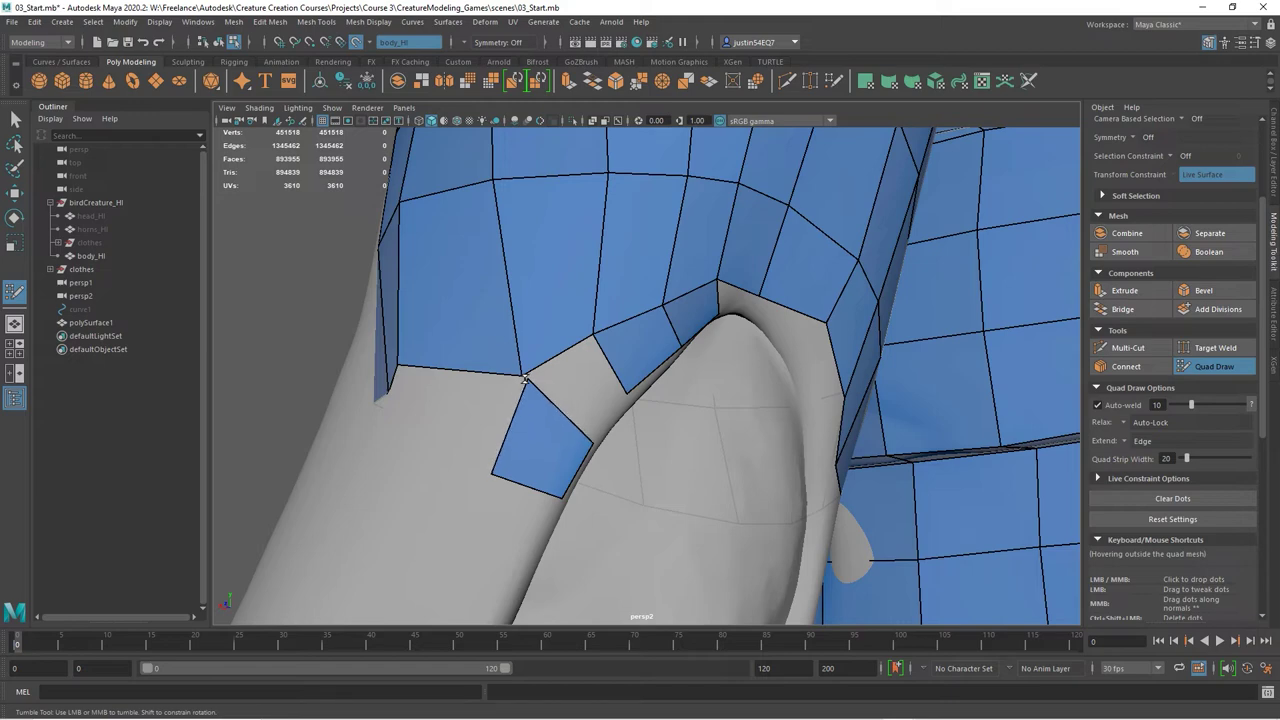
pyautogui.moveTo(590, 439)
pyautogui.mouseDown()
pyautogui.moveTo(614, 407)
pyautogui.moveTo(539, 376)
pyautogui.mouseUp()
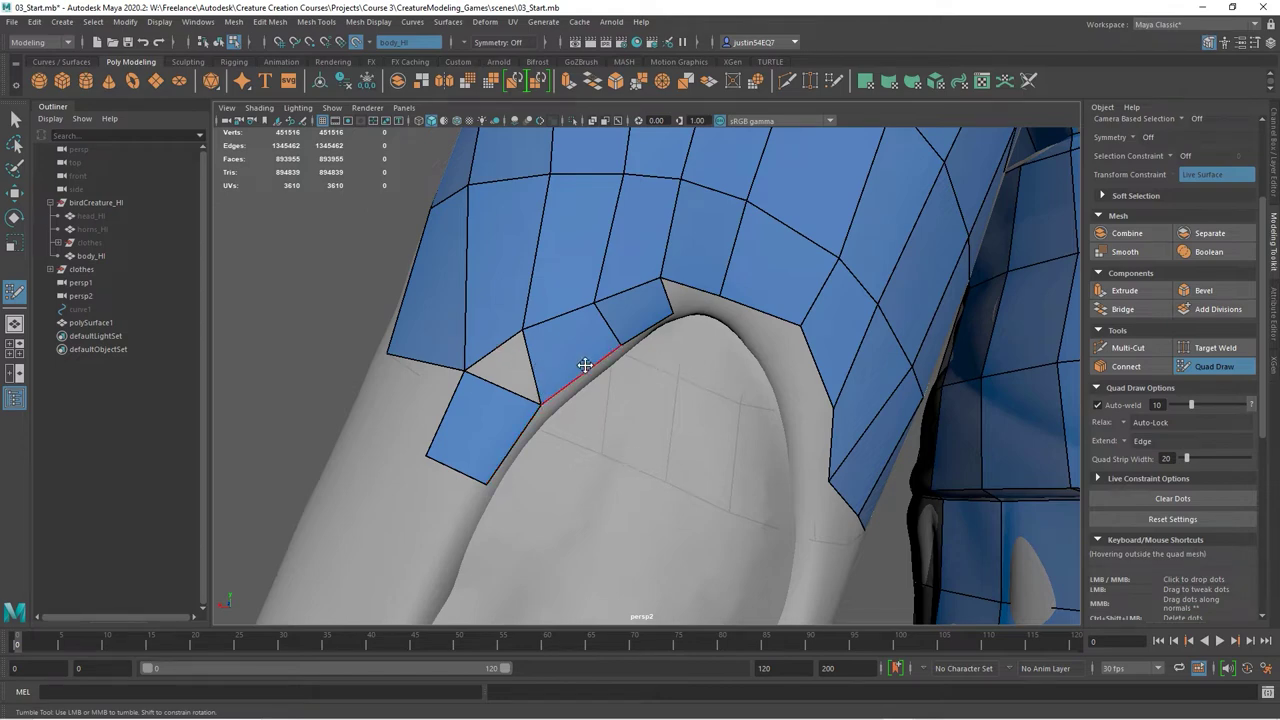
pyautogui.keyDown('shift'); pyautogui.click(509, 366); pyautogui.keyUp('shift')
pyautogui.moveTo(614, 466)
pyautogui.keyDown('alt'); pyautogui.mouseDown()
pyautogui.moveTo(565, 444)
pyautogui.moveTo(583, 431)
pyautogui.mouseUp(); pyautogui.keyUp('alt')
pyautogui.keyDown('alt'); pyautogui.moveTo(583, 431); pyautogui.dragTo(528, 412, button='right'); pyautogui.keyUp('alt')
pyautogui.hotkey('ctrl', 'z')
pyautogui.hotkey('ctrl', 'z')
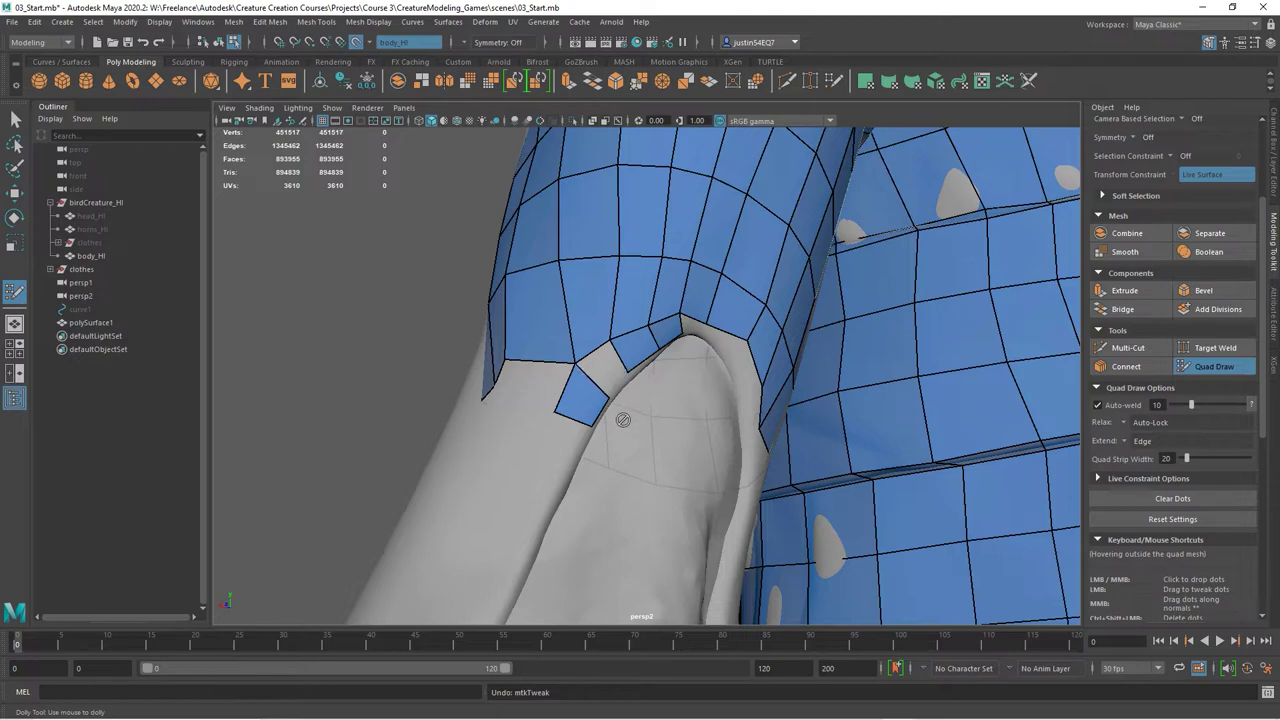
pyautogui.hotkey('ctrl', 'z')
# Step: Examine the quad layout over the chest, shoulder and upper arm from the front
pyautogui.moveTo(612, 420)
pyautogui.keyDown('alt'); pyautogui.mouseDown()
pyautogui.moveTo(504, 374)
pyautogui.moveTo(720, 383)
pyautogui.mouseUp(); pyautogui.keyUp('alt')
pyautogui.keyDown('alt'); pyautogui.moveTo(720, 383); pyautogui.dragTo(563, 340, button='right'); pyautogui.keyUp('alt')
pyautogui.keyDown('alt'); pyautogui.moveTo(563, 340); pyautogui.dragTo(723, 346, button='middle'); pyautogui.keyUp('alt')
pyautogui.keyDown('alt'); pyautogui.moveTo(723, 346); pyautogui.dragTo(640, 270, button='right'); pyautogui.keyUp('alt')
pyautogui.keyDown('alt'); pyautogui.moveTo(640, 270); pyautogui.dragTo(640, 455, button='middle'); pyautogui.keyUp('alt')
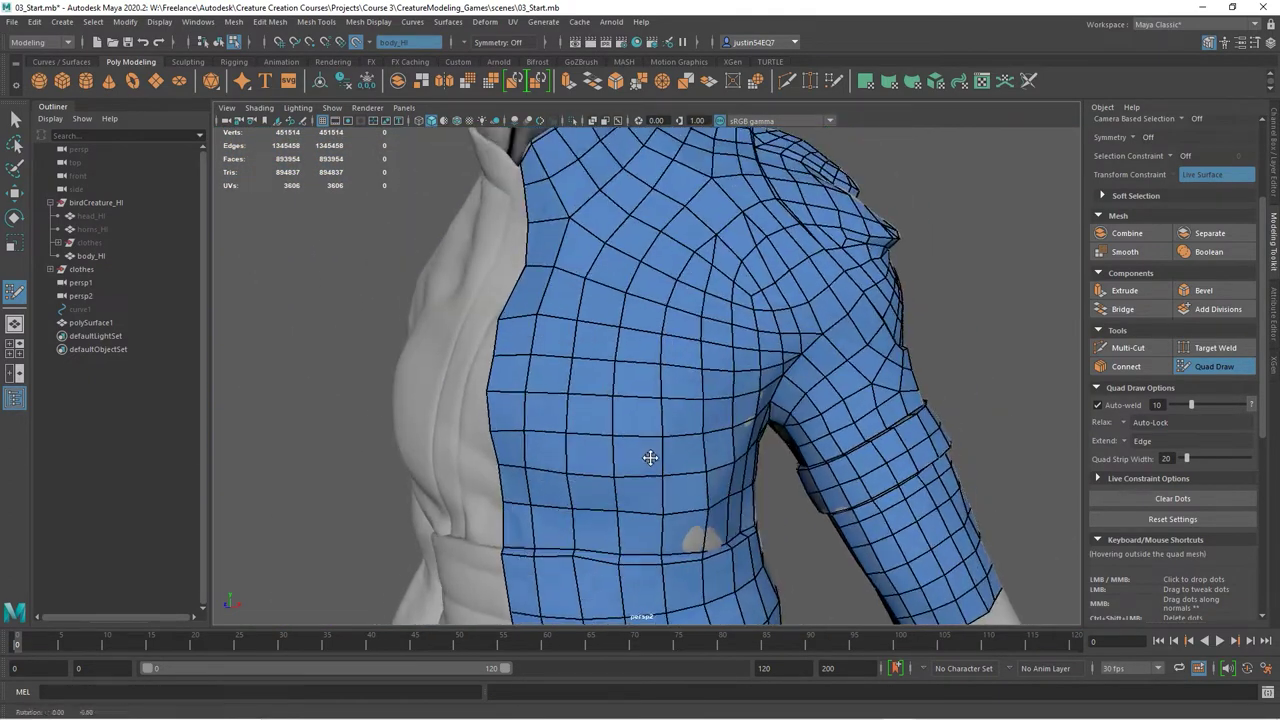
pyautogui.keyDown('alt'); pyautogui.moveTo(640, 455); pyautogui.dragTo(662, 456); pyautogui.keyUp('alt')
pyautogui.keyDown('alt'); pyautogui.moveTo(654, 443); pyautogui.dragTo(686, 391, button='right'); pyautogui.keyUp('alt')
pyautogui.keyDown('alt'); pyautogui.moveTo(686, 391); pyautogui.dragTo(599, 495, button='middle'); pyautogui.keyUp('alt')
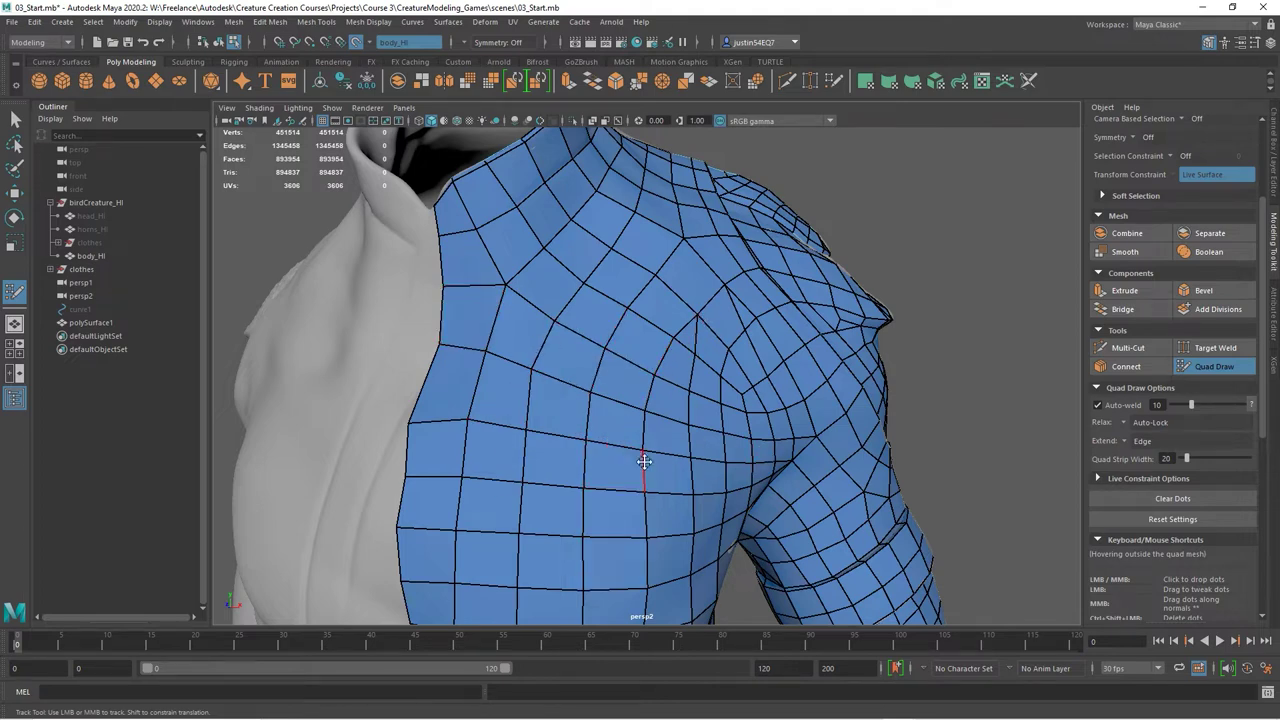
# Step: Weld a short row of chest vertices onto the row below to collapse the quads between them
pyautogui.moveTo(566, 471)
pyautogui.keyDown('alt'); pyautogui.mouseDown()
pyautogui.moveTo(563, 460)
pyautogui.moveTo(529, 480)
pyautogui.moveTo(560, 445)
pyautogui.moveTo(563, 477)
pyautogui.moveTo(572, 397)
pyautogui.moveTo(466, 366)
pyautogui.moveTo(467, 403)
pyautogui.mouseUp(); pyautogui.keyUp('alt')
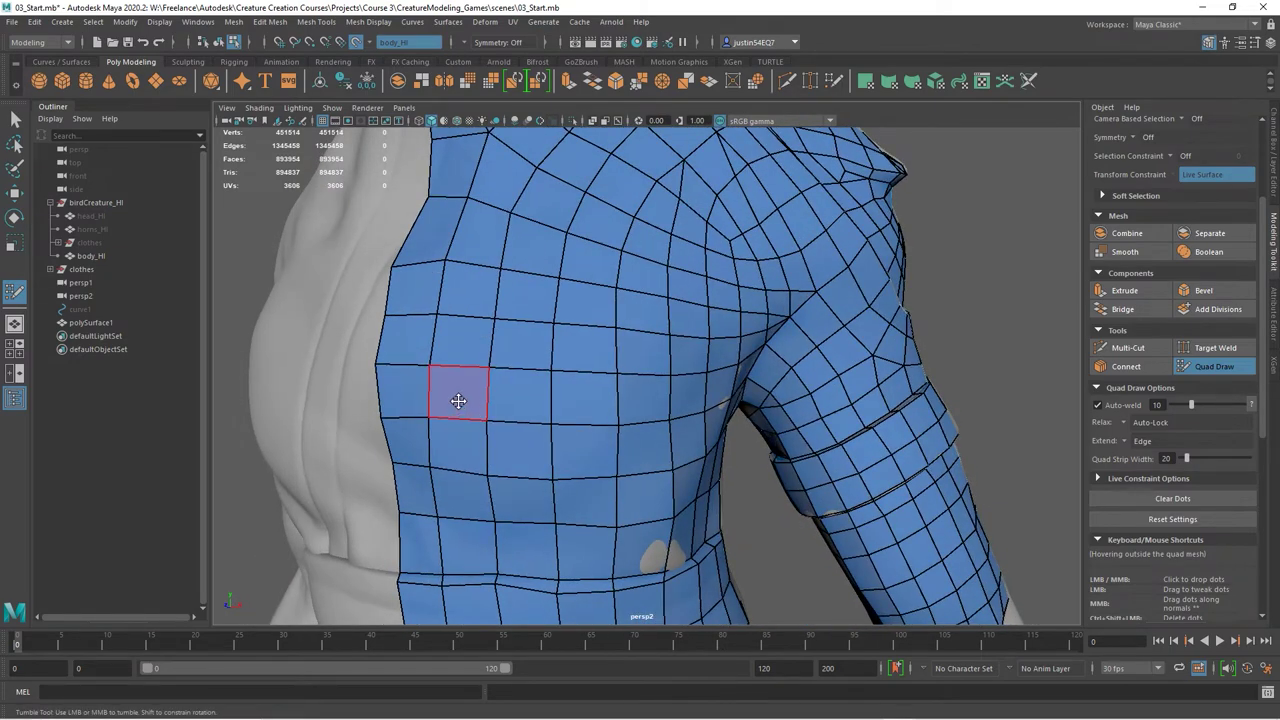
pyautogui.keyDown('alt'); pyautogui.moveTo(520, 355); pyautogui.dragTo(420, 352); pyautogui.keyUp('alt')
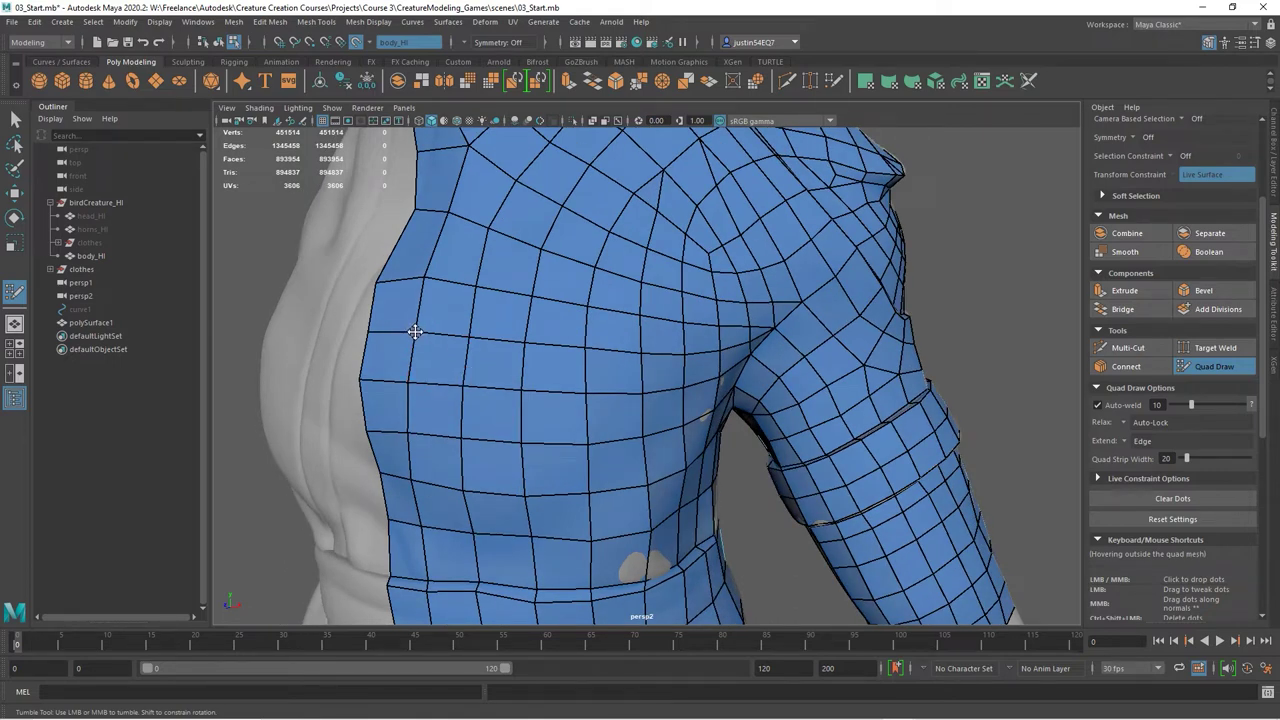
pyautogui.moveTo(415, 332); pyautogui.dragTo(410, 380)
pyautogui.moveTo(470, 337)
pyautogui.mouseDown()
pyautogui.moveTo(462, 380)
pyautogui.moveTo(469, 360)
pyautogui.moveTo(521, 391)
pyautogui.moveTo(527, 368)
pyautogui.moveTo(588, 386)
pyautogui.moveTo(587, 371)
pyautogui.moveTo(600, 386)
pyautogui.moveTo(594, 363)
pyautogui.moveTo(571, 353)
pyautogui.moveTo(572, 330)
pyautogui.moveTo(591, 343)
pyautogui.moveTo(494, 445)
pyautogui.mouseUp()
# Step: Inspect the edge flow around the shoulder, armpit and waist after the chest change
pyautogui.scroll(-3, 576, 336)
pyautogui.keyDown('alt'); pyautogui.moveTo(705, 247); pyautogui.dragTo(633, 213); pyautogui.keyUp('alt')
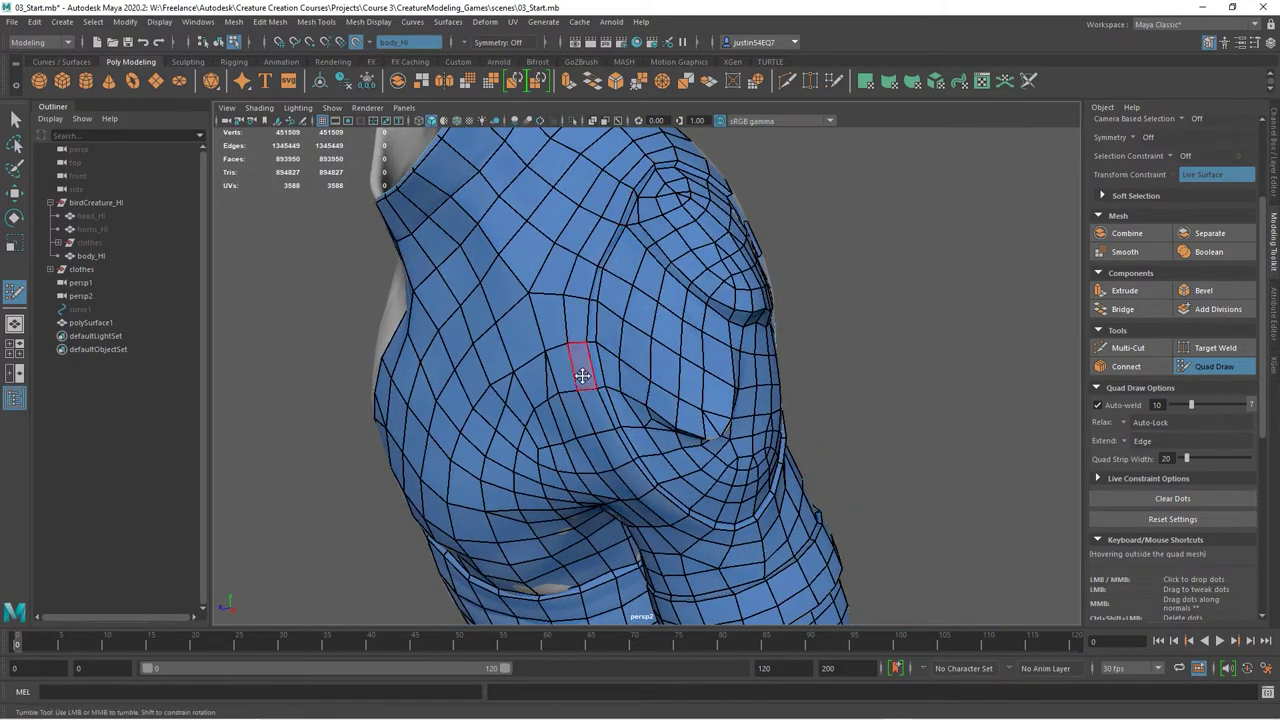
pyautogui.keyDown('alt'); pyautogui.moveTo(623, 451); pyautogui.dragTo(765, 385); pyautogui.keyUp('alt')
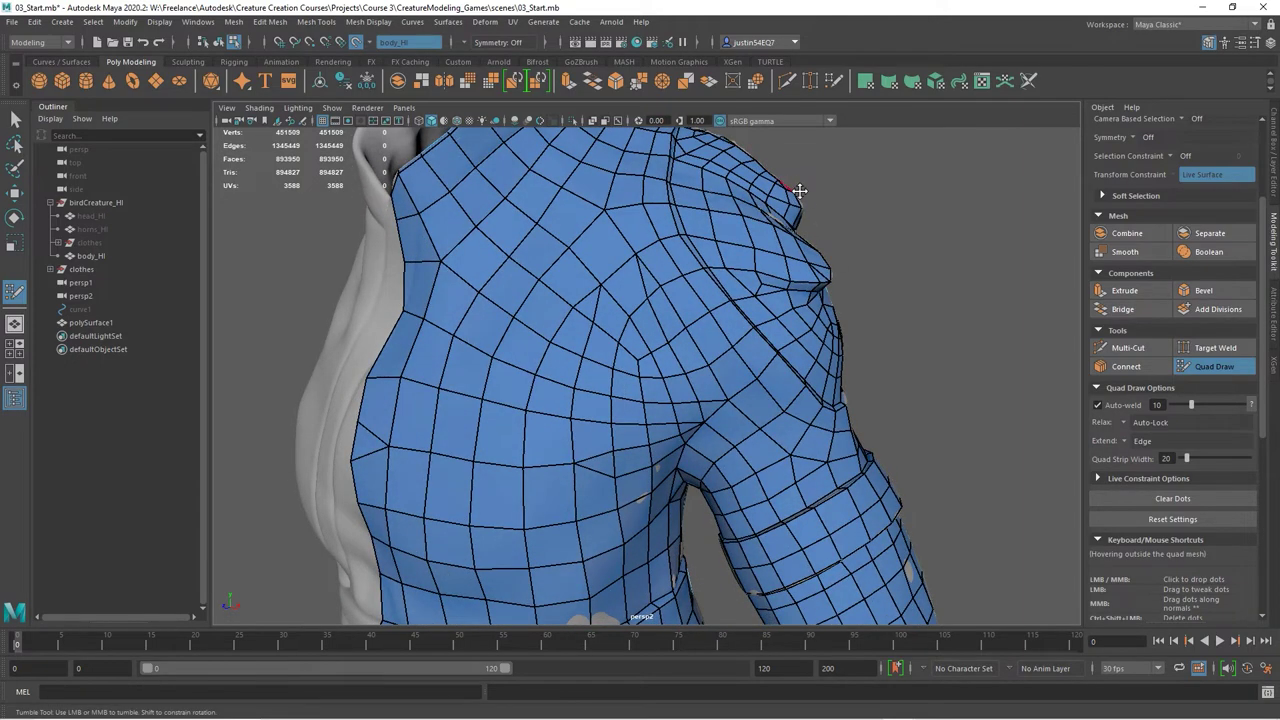
pyautogui.keyDown('alt'); pyautogui.moveTo(787, 232); pyautogui.dragTo(569, 457); pyautogui.keyUp('alt')
pyautogui.keyDown('alt'); pyautogui.moveTo(438, 381); pyautogui.dragTo(527, 402); pyautogui.keyUp('alt')
pyautogui.moveTo(527, 402)
pyautogui.keyDown('alt'); pyautogui.mouseDown(button='right')
pyautogui.moveTo(586, 400)
pyautogui.moveTo(571, 429)
pyautogui.mouseUp(button='right'); pyautogui.keyUp('alt')
pyautogui.moveTo(589, 448)
pyautogui.keyDown('alt'); pyautogui.mouseDown()
pyautogui.moveTo(543, 449)
pyautogui.moveTo(594, 451)
pyautogui.moveTo(509, 263)
pyautogui.moveTo(650, 340)
pyautogui.moveTo(597, 363)
pyautogui.mouseUp(); pyautogui.keyUp('alt')
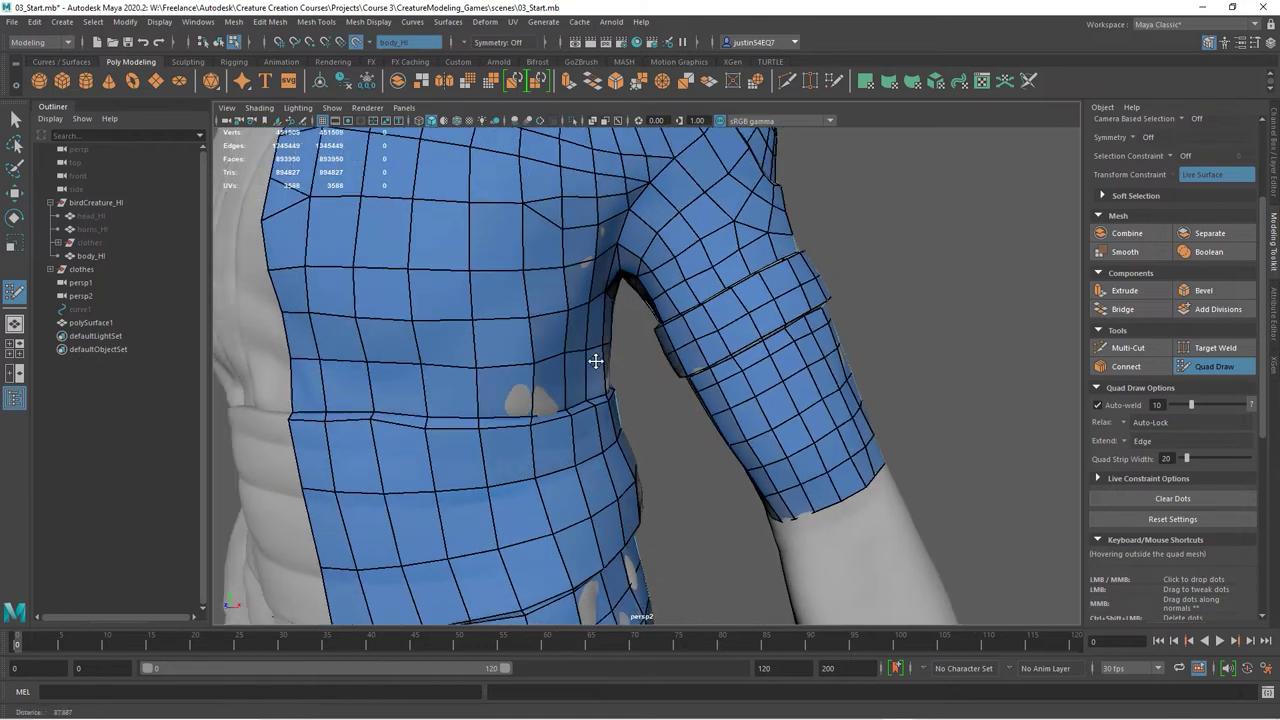
pyautogui.keyDown('alt'); pyautogui.moveTo(597, 363); pyautogui.dragTo(471, 363, button='right'); pyautogui.keyUp('alt')
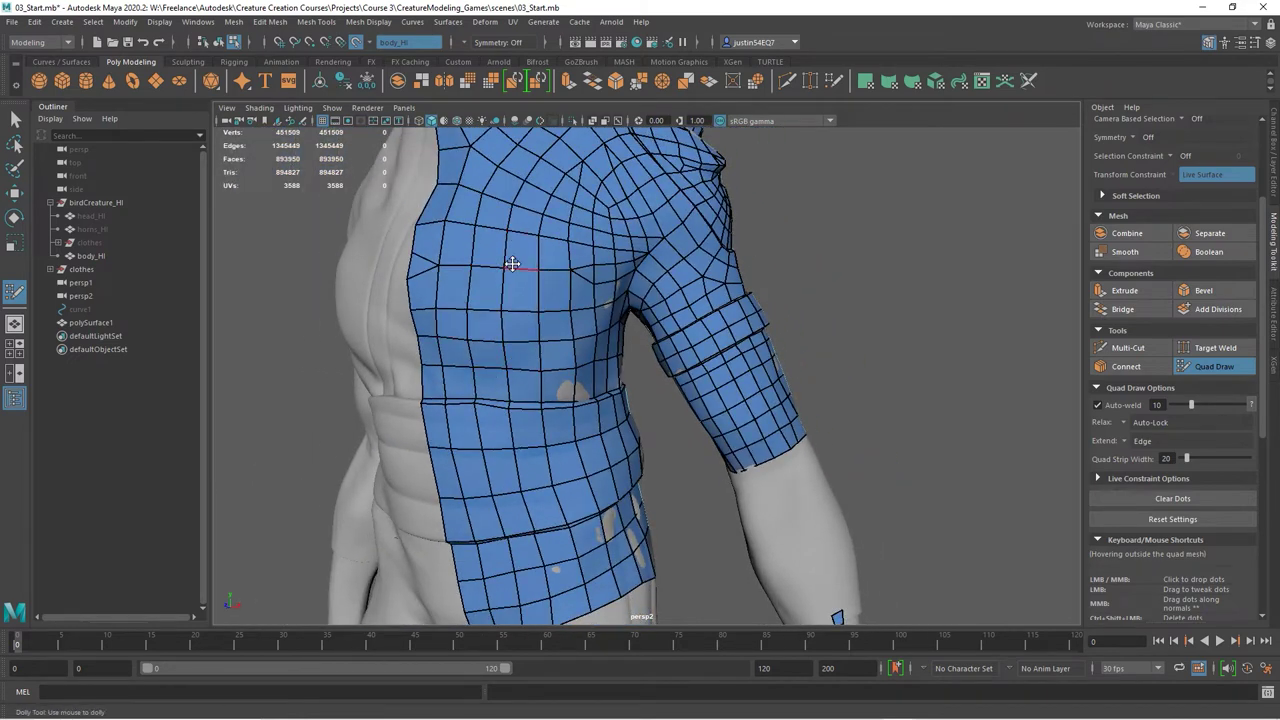
# Step: Fill a row of quads along the hip mesh's lower border, from the groin across the front of the thigh to the outer hip
pyautogui.keyDown('alt'); pyautogui.moveTo(548, 471); pyautogui.dragTo(551, 400, button='middle'); pyautogui.keyUp('alt')
pyautogui.keyDown('alt'); pyautogui.moveTo(551, 400); pyautogui.dragTo(600, 412, button='right'); pyautogui.keyUp('alt')
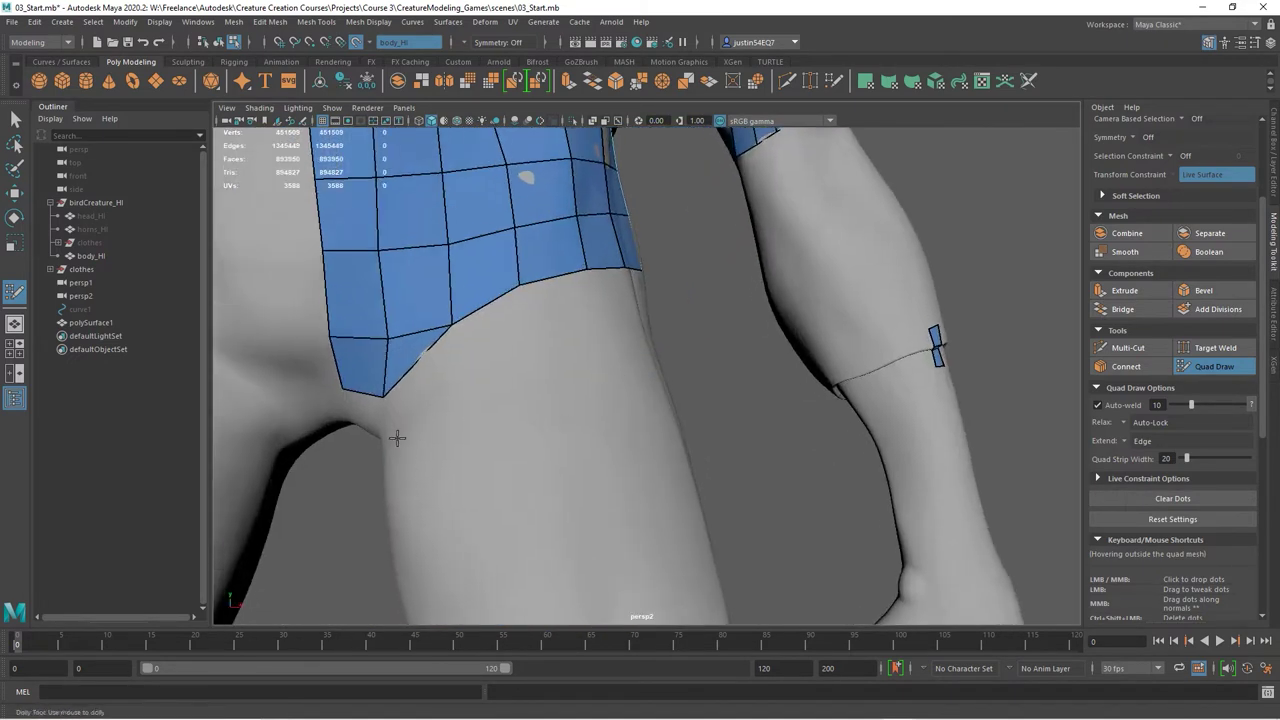
pyautogui.keyDown('shift'); pyautogui.click(437, 397); pyautogui.keyUp('shift')
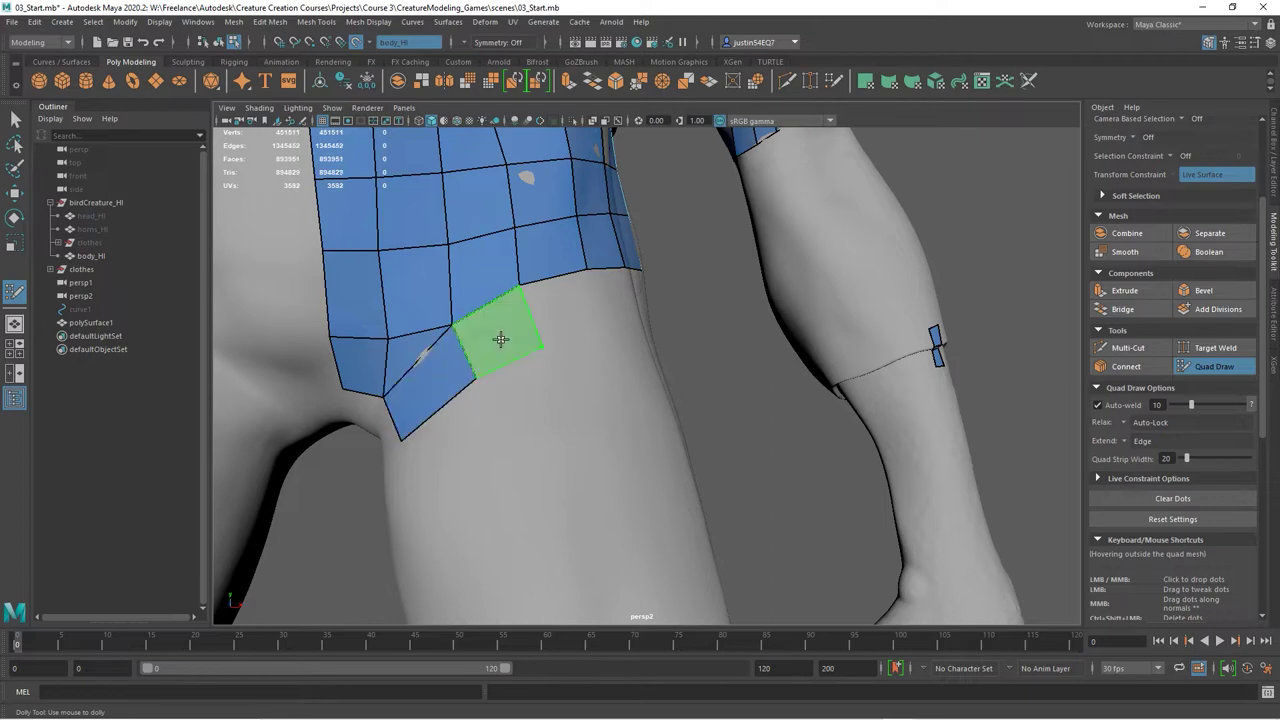
pyautogui.keyDown('shift'); pyautogui.click(503, 337); pyautogui.keyUp('shift')
pyautogui.moveTo(586, 377)
pyautogui.keyDown('alt'); pyautogui.mouseDown()
pyautogui.moveTo(499, 431)
pyautogui.moveTo(480, 426)
pyautogui.moveTo(544, 405)
pyautogui.moveTo(454, 397)
pyautogui.moveTo(643, 410)
pyautogui.mouseUp(); pyautogui.keyUp('alt')
pyautogui.keyDown('shift'); pyautogui.click(468, 405); pyautogui.keyUp('shift')
pyautogui.keyDown('shift'); pyautogui.click(515, 380); pyautogui.keyUp('shift')
pyautogui.keyDown('shift'); pyautogui.click(623, 391); pyautogui.keyUp('shift')
# Step: Continue the quad strip around the back of the thigh below the buttock toward the inner thigh, dropping dots for its end
pyautogui.moveTo(731, 441)
pyautogui.keyDown('alt'); pyautogui.mouseDown()
pyautogui.moveTo(697, 437)
pyautogui.moveTo(772, 404)
pyautogui.moveTo(757, 440)
pyautogui.mouseUp(); pyautogui.keyUp('alt')
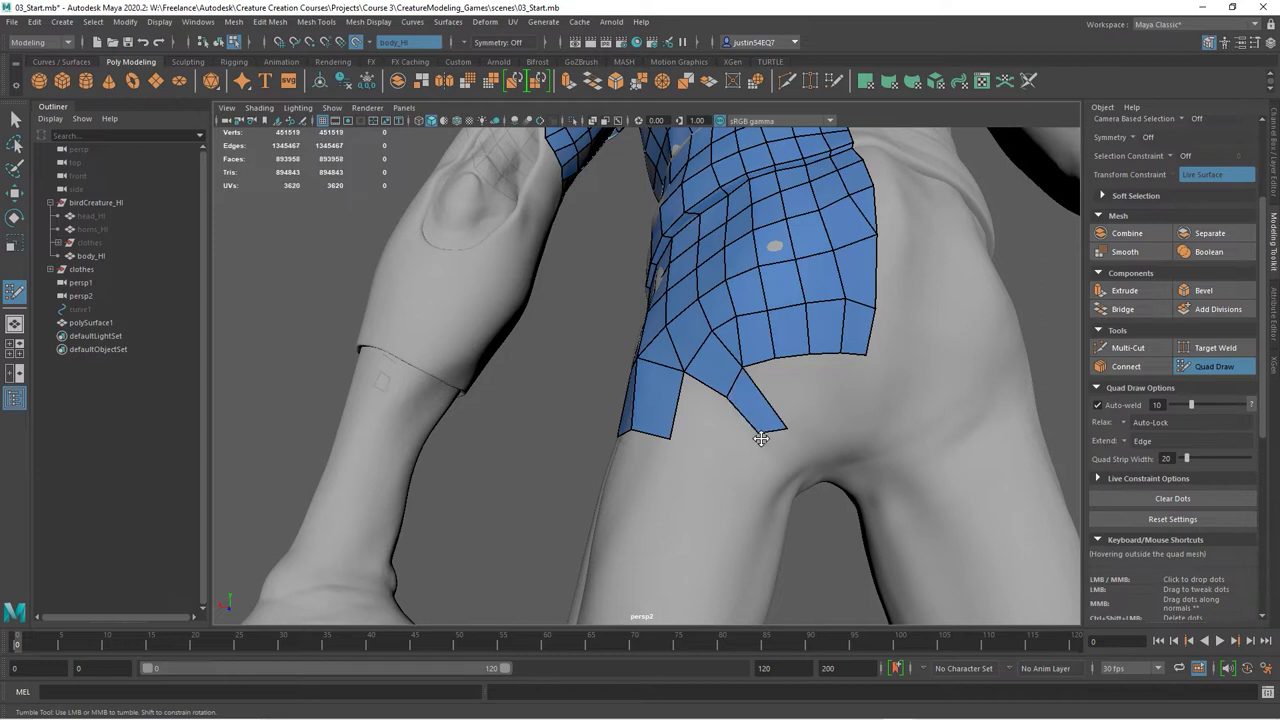
pyautogui.keyDown('shift'); pyautogui.click(694, 420); pyautogui.keyUp('shift')
pyautogui.moveTo(694, 420)
pyautogui.keyDown('alt'); pyautogui.mouseDown()
pyautogui.moveTo(757, 454)
pyautogui.moveTo(690, 389)
pyautogui.mouseUp(); pyautogui.keyUp('alt')
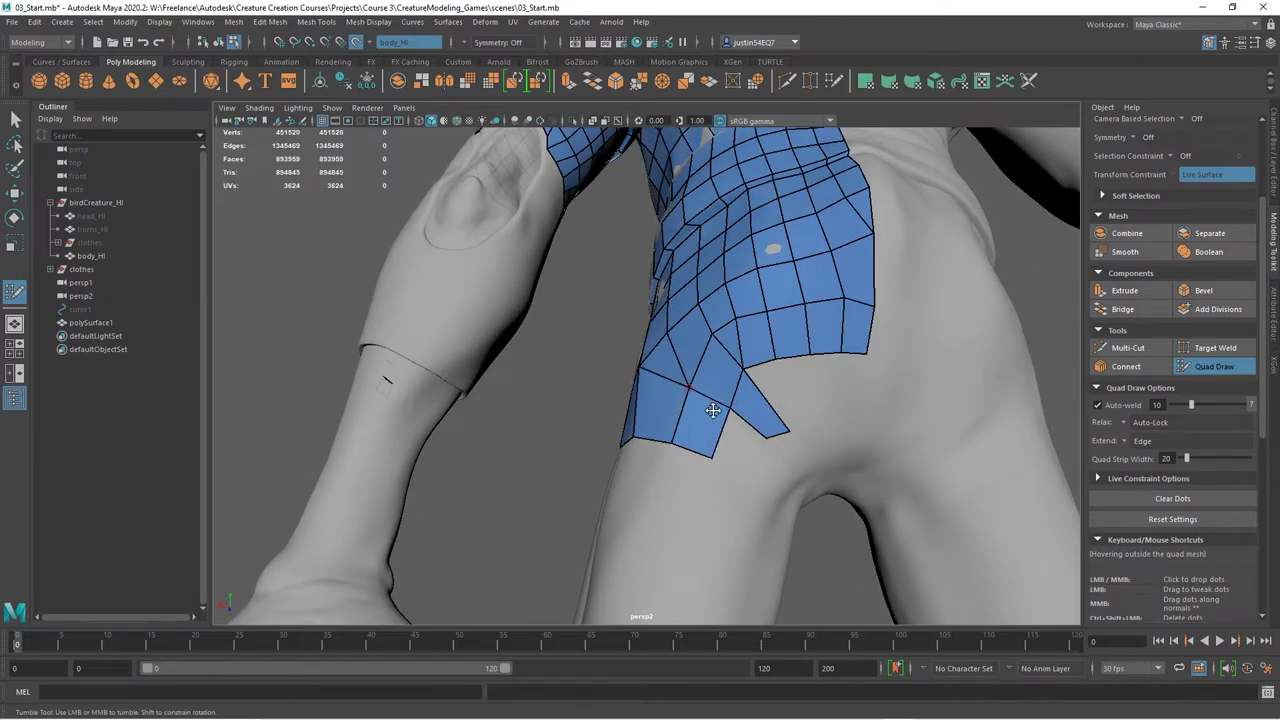
pyautogui.moveTo(749, 443)
pyautogui.keyDown('alt'); pyautogui.mouseDown()
pyautogui.moveTo(700, 463)
pyautogui.moveTo(715, 452)
pyautogui.moveTo(738, 478)
pyautogui.mouseUp(); pyautogui.keyUp('alt')
pyautogui.click(744, 451)
pyautogui.keyDown('shift'); pyautogui.click(724, 454); pyautogui.keyUp('shift')
pyautogui.click(750, 511)
pyautogui.click(774, 501)
pyautogui.keyDown('shift'); pyautogui.click(752, 492); pyautogui.keyUp('shift')
pyautogui.keyDown('alt'); pyautogui.moveTo(798, 517); pyautogui.dragTo(783, 509); pyautogui.keyUp('alt')
pyautogui.keyDown('alt'); pyautogui.moveTo(783, 509); pyautogui.dragTo(676, 455, button='middle'); pyautogui.keyUp('alt')
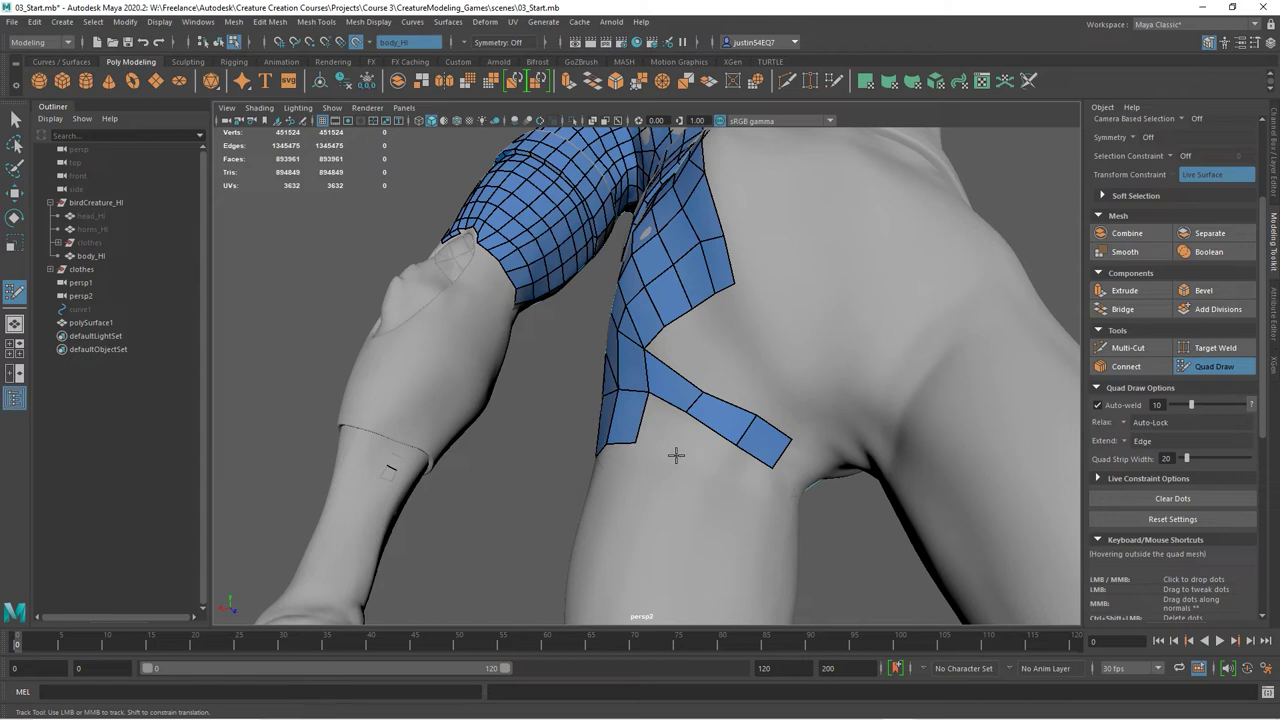
# Step: Fill a second row of quads below the back thigh strip and close the inner-thigh gap to ring the leg
pyautogui.keyDown('shift'); pyautogui.click(664, 422); pyautogui.keyUp('shift')
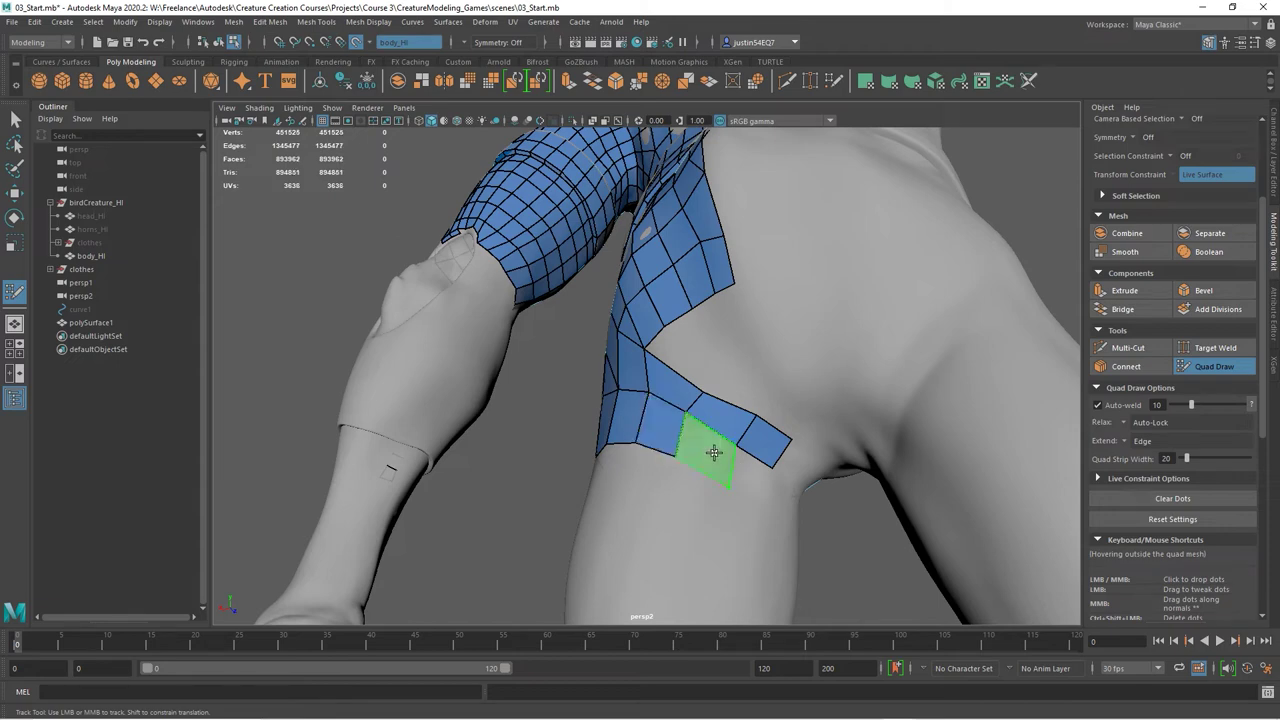
pyautogui.keyDown('shift'); pyautogui.click(714, 453); pyautogui.keyUp('shift')
pyautogui.keyDown('shift'); pyautogui.click(744, 472); pyautogui.keyUp('shift')
pyautogui.moveTo(744, 472)
pyautogui.keyDown('alt'); pyautogui.mouseDown()
pyautogui.moveTo(826, 500)
pyautogui.moveTo(811, 463)
pyautogui.moveTo(699, 441)
pyautogui.moveTo(634, 371)
pyautogui.mouseUp(); pyautogui.keyUp('alt')
pyautogui.keyDown('shift'); pyautogui.click(634, 371); pyautogui.keyUp('shift')
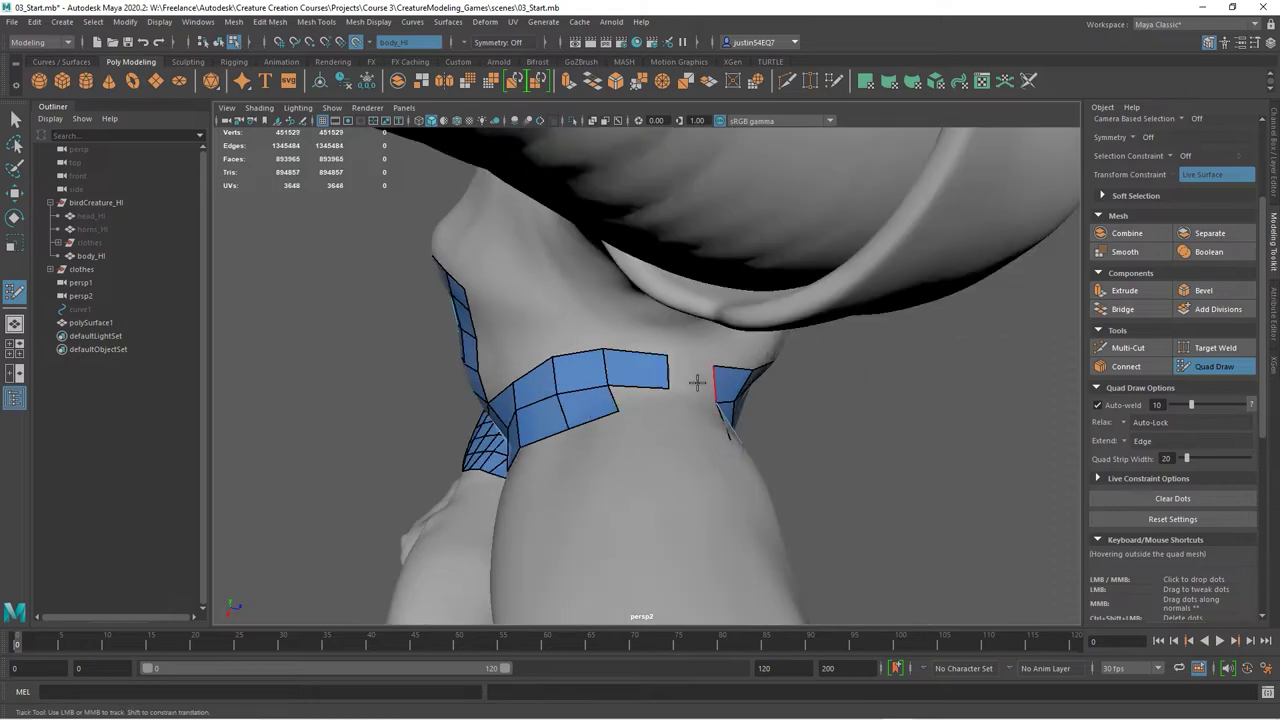
pyautogui.keyDown('shift'); pyautogui.click(698, 388); pyautogui.keyUp('shift')
pyautogui.keyDown('shift'); pyautogui.click(644, 403); pyautogui.keyUp('shift')
pyautogui.keyDown('alt'); pyautogui.moveTo(644, 403); pyautogui.dragTo(737, 480); pyautogui.keyUp('alt')
pyautogui.keyDown('shift'); pyautogui.click(681, 428); pyautogui.keyUp('shift')
# Step: Reposition a vertex at the front hip crease to smooth the quads above the thigh border
pyautogui.keyDown('alt'); pyautogui.moveTo(737, 480); pyautogui.dragTo(748, 369, button='right'); pyautogui.keyUp('alt')
pyautogui.moveTo(702, 357); pyautogui.dragTo(695, 364)
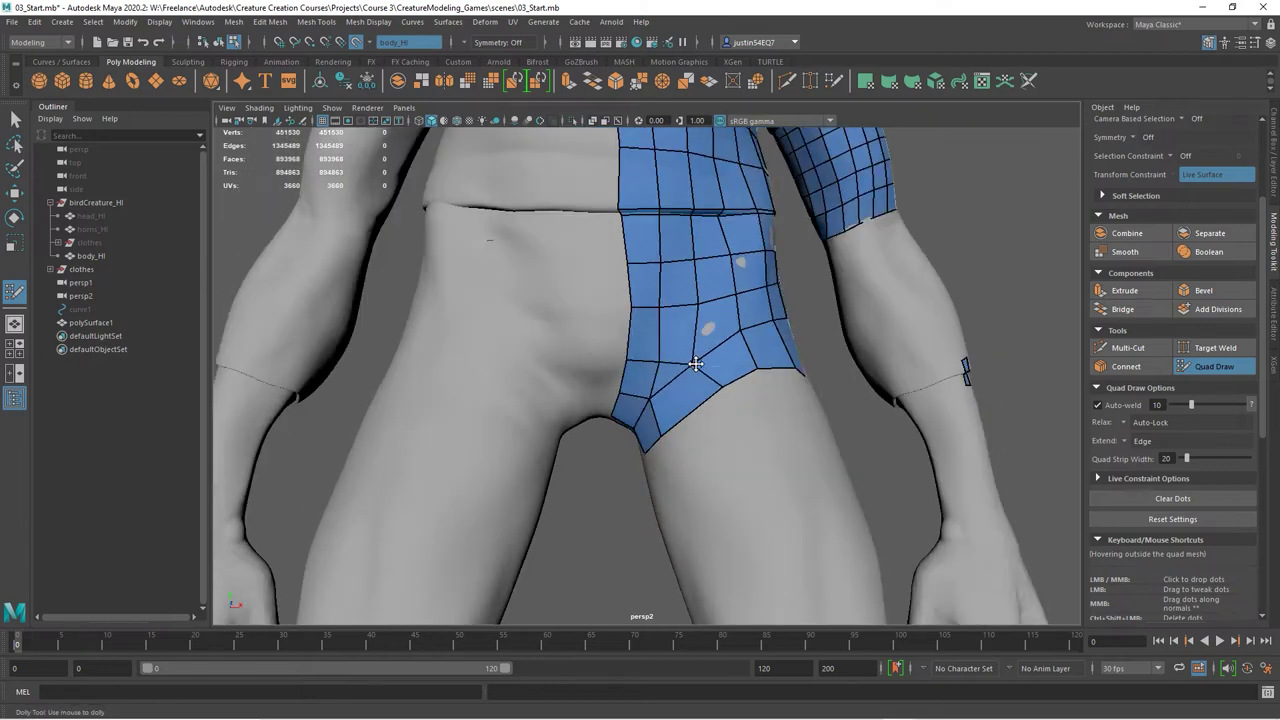
pyautogui.keyDown('alt'); pyautogui.moveTo(758, 386); pyautogui.dragTo(745, 383, button='right'); pyautogui.keyUp('alt')
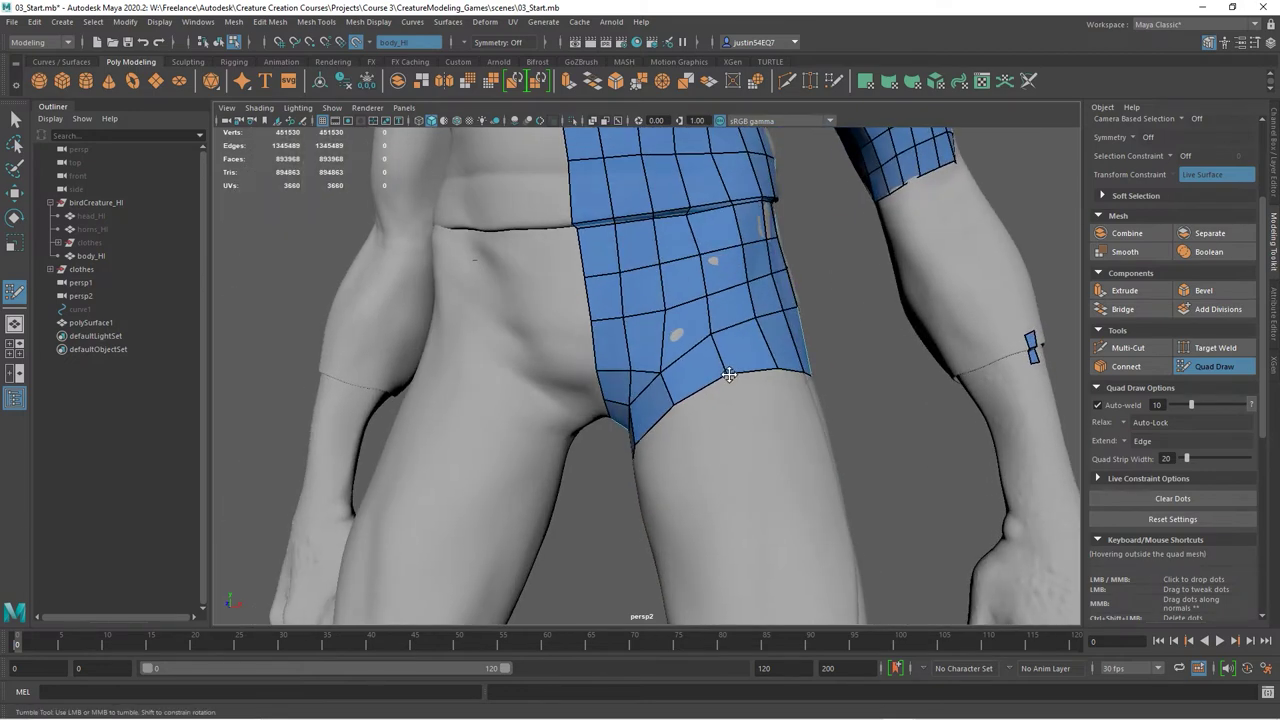
pyautogui.keyDown('alt'); pyautogui.moveTo(745, 383); pyautogui.dragTo(752, 410); pyautogui.keyUp('alt')
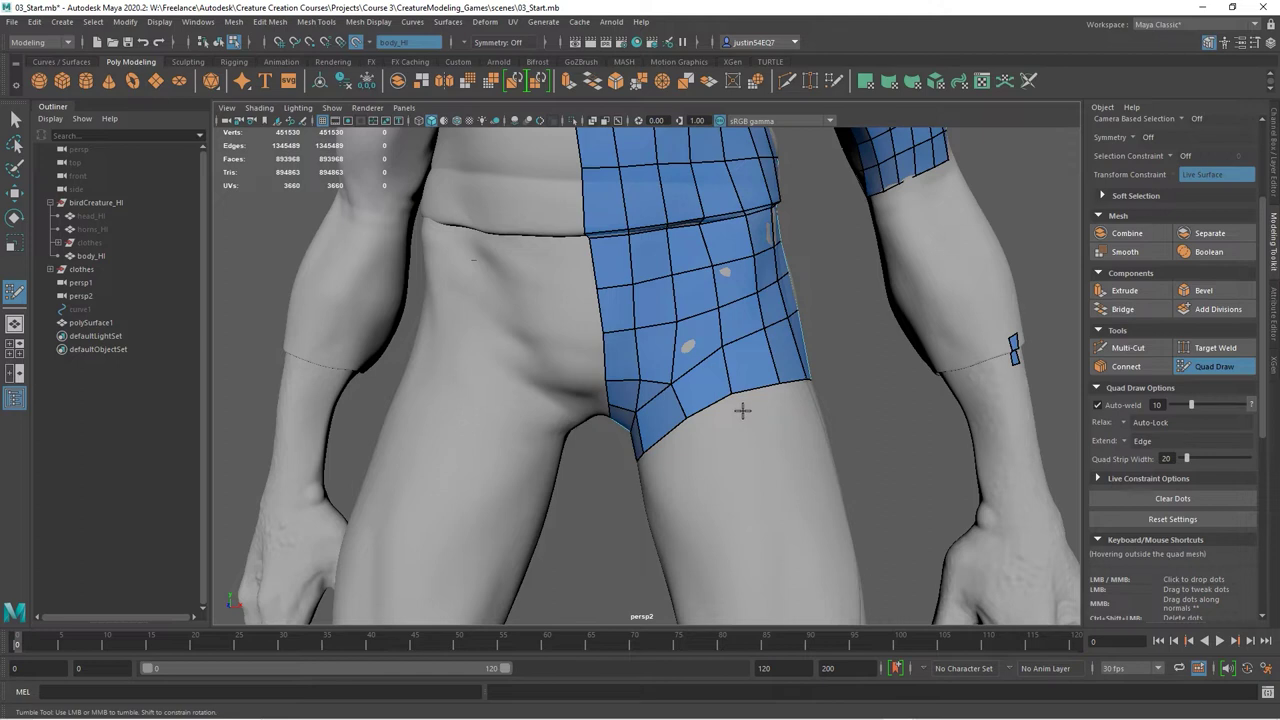
# Step: Extend the border edge loop around the thigh down the leg as three rows of quads
pyautogui.moveTo(759, 386); pyautogui.dragTo(768, 428)
pyautogui.moveTo(765, 439); pyautogui.dragTo(780, 495, button='middle')
pyautogui.keyDown('alt'); pyautogui.moveTo(779, 504); pyautogui.dragTo(747, 515, button='right'); pyautogui.keyUp('alt')
pyautogui.keyDown('alt'); pyautogui.moveTo(747, 515); pyautogui.dragTo(702, 414, button='middle'); pyautogui.keyUp('alt')
pyautogui.keyDown('alt'); pyautogui.moveTo(702, 413); pyautogui.dragTo(710, 460); pyautogui.keyUp('alt')
pyautogui.keyDown('alt'); pyautogui.moveTo(694, 423); pyautogui.dragTo(724, 426, button='right'); pyautogui.keyUp('alt')
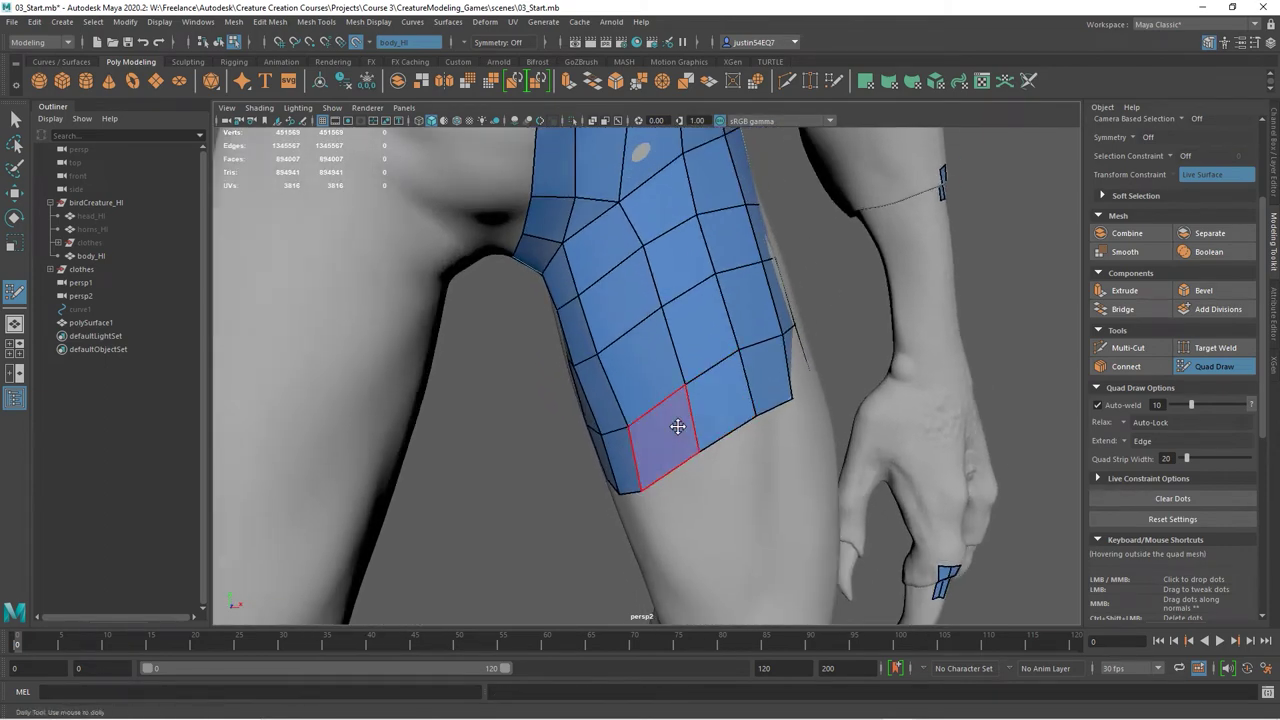
# Step: Shift a vertex on the lower thigh rows toward the inside of the leg
pyautogui.moveTo(628, 425)
pyautogui.mouseDown()
pyautogui.moveTo(622, 403)
pyautogui.moveTo(597, 412)
pyautogui.mouseUp()
pyautogui.keyDown('alt'); pyautogui.moveTo(703, 360); pyautogui.dragTo(549, 349); pyautogui.keyUp('alt')
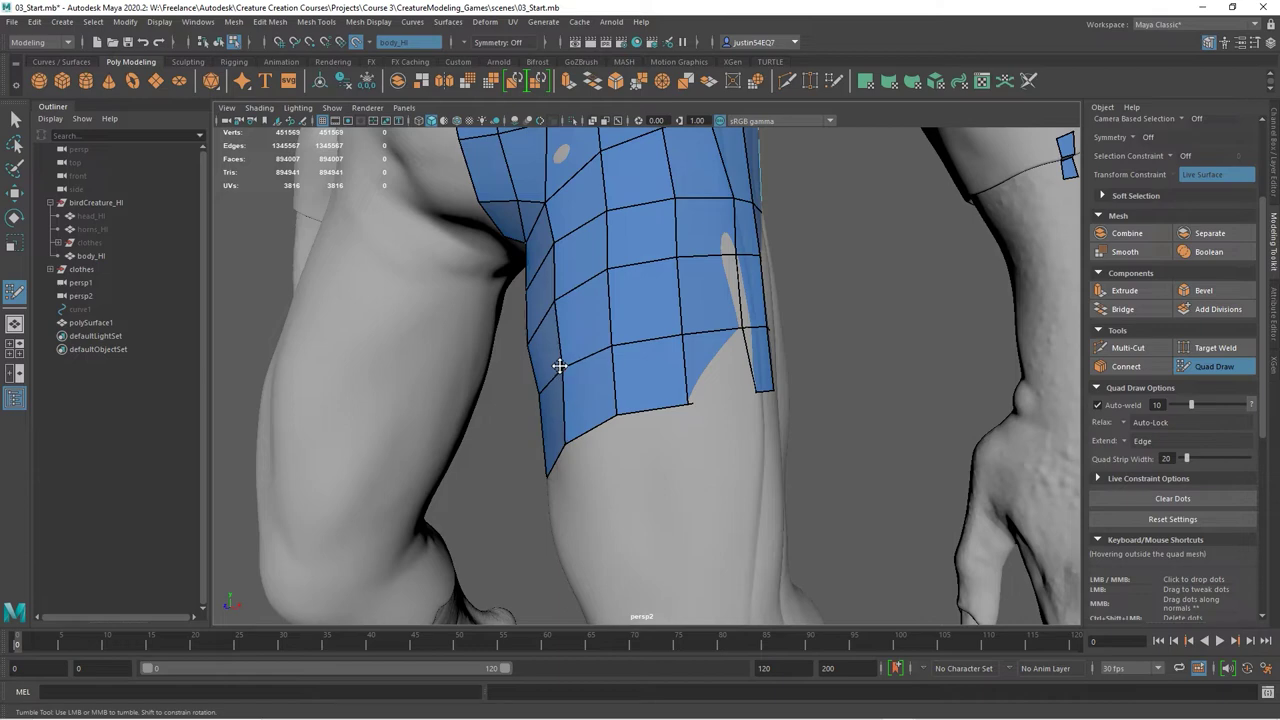
pyautogui.keyDown('alt'); pyautogui.moveTo(558, 300); pyautogui.dragTo(673, 328); pyautogui.keyUp('alt')
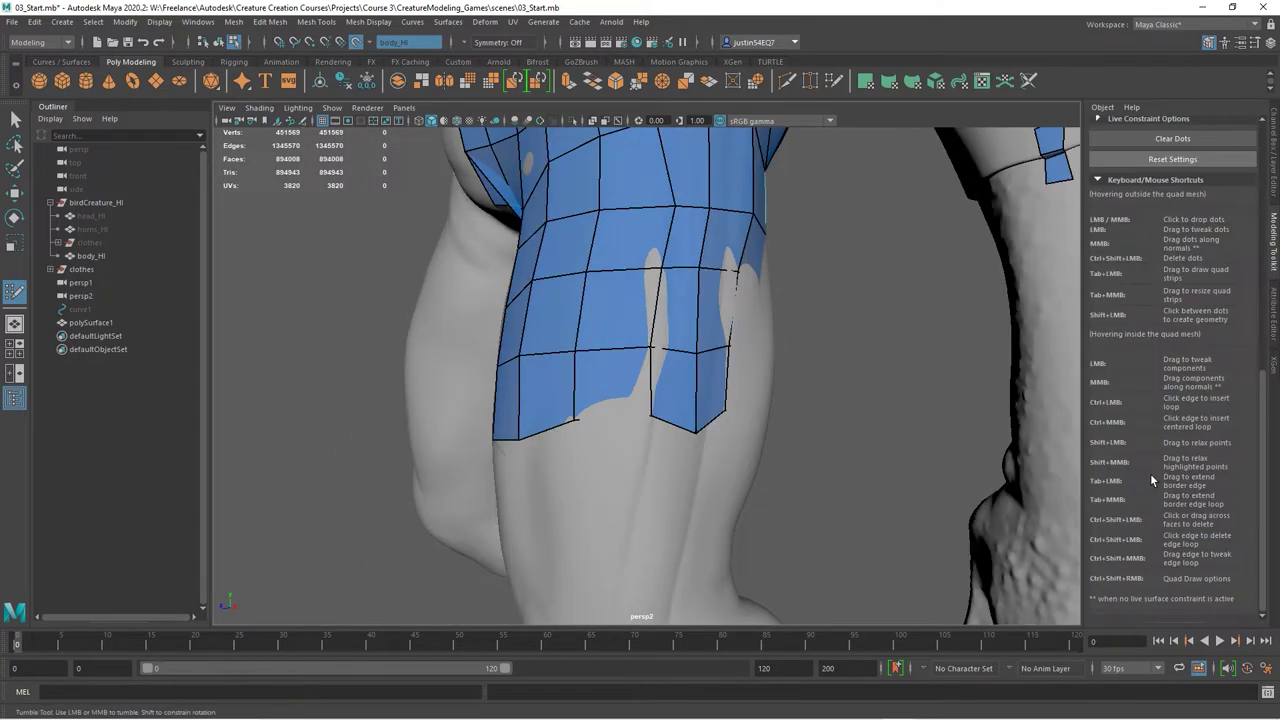
# Step: Inspect the extended thigh rows against the body surface from all around the leg, and undo the last dropped dot
pyautogui.keyDown('alt'); pyautogui.moveTo(712, 418); pyautogui.dragTo(634, 357); pyautogui.keyUp('alt')
pyautogui.keyDown('alt'); pyautogui.moveTo(689, 393); pyautogui.dragTo(656, 335); pyautogui.keyUp('alt')
pyautogui.keyDown('alt'); pyautogui.moveTo(576, 334); pyautogui.dragTo(614, 288); pyautogui.keyUp('alt')
pyautogui.keyDown('alt'); pyautogui.moveTo(640, 288); pyautogui.dragTo(680, 292, button='right'); pyautogui.keyUp('alt')
pyautogui.keyDown('alt'); pyautogui.moveTo(600, 251); pyautogui.dragTo(541, 277); pyautogui.keyUp('alt')
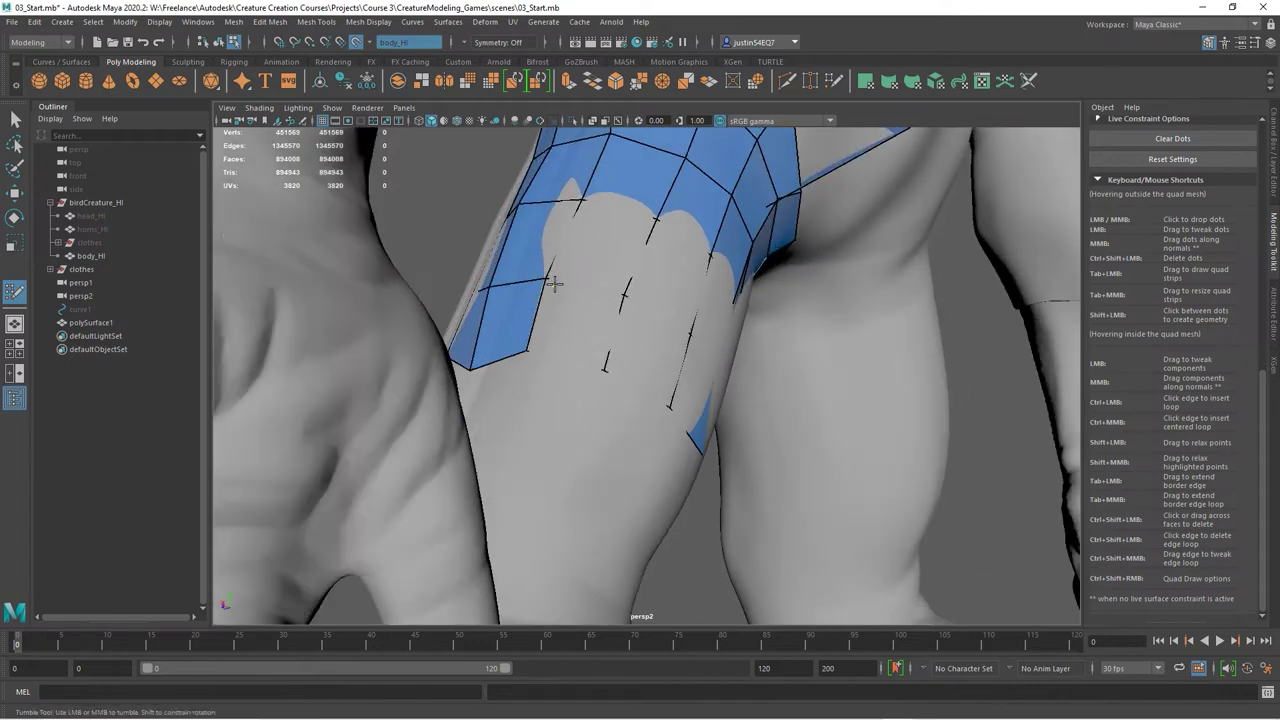
pyautogui.hotkey('ctrl', 's')
pyautogui.hotkey('ctrl', 'z')
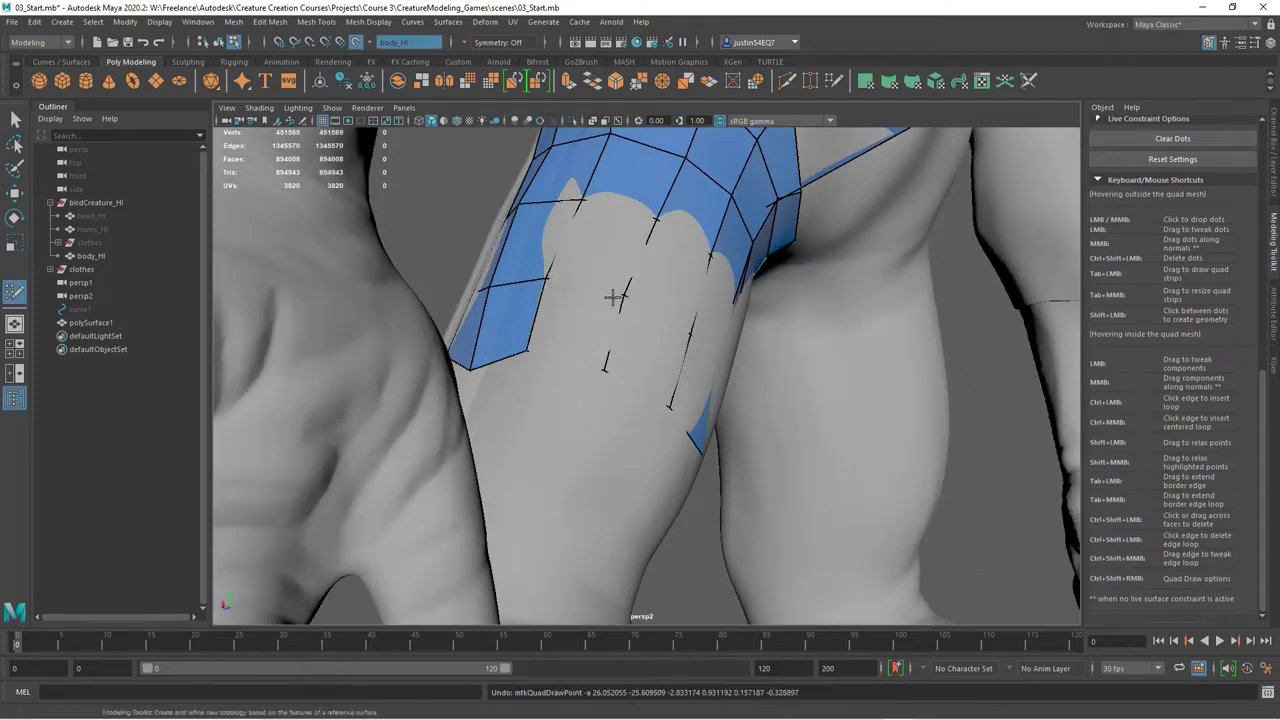
pyautogui.moveTo(613, 296)
pyautogui.keyDown('alt'); pyautogui.mouseDown()
pyautogui.moveTo(586, 263)
pyautogui.moveTo(466, 286)
pyautogui.moveTo(489, 302)
pyautogui.moveTo(694, 334)
pyautogui.moveTo(708, 318)
pyautogui.mouseUp(); pyautogui.keyUp('alt')
pyautogui.keyDown('alt'); pyautogui.moveTo(708, 318); pyautogui.dragTo(664, 274, button='right'); pyautogui.keyUp('alt')
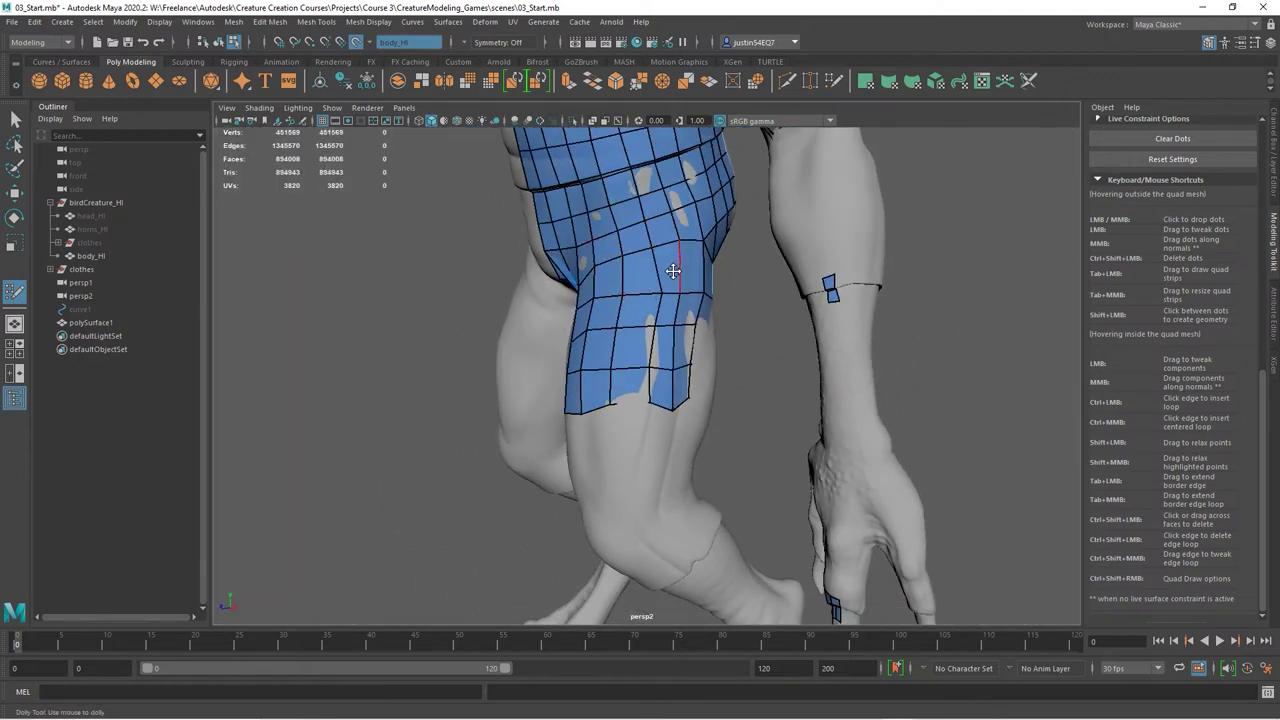
# Step: Turn off the live surface on body_HI and switch from Quad Draw to the Select tool
pyautogui.keyDown('alt'); pyautogui.moveTo(676, 268); pyautogui.dragTo(936, 381, button='middle'); pyautogui.keyUp('alt')
pyautogui.click(356, 43)
pyautogui.moveTo(612, 480)
pyautogui.keyDown('alt'); pyautogui.mouseDown()
pyautogui.moveTo(629, 386)
pyautogui.moveTo(640, 405)
pyautogui.mouseUp(); pyautogui.keyUp('alt')
pyautogui.press('q')
pyautogui.moveTo(569, 340); pyautogui.dragTo(506, 341, button='right')
pyautogui.hotkey('ctrl', 'z')
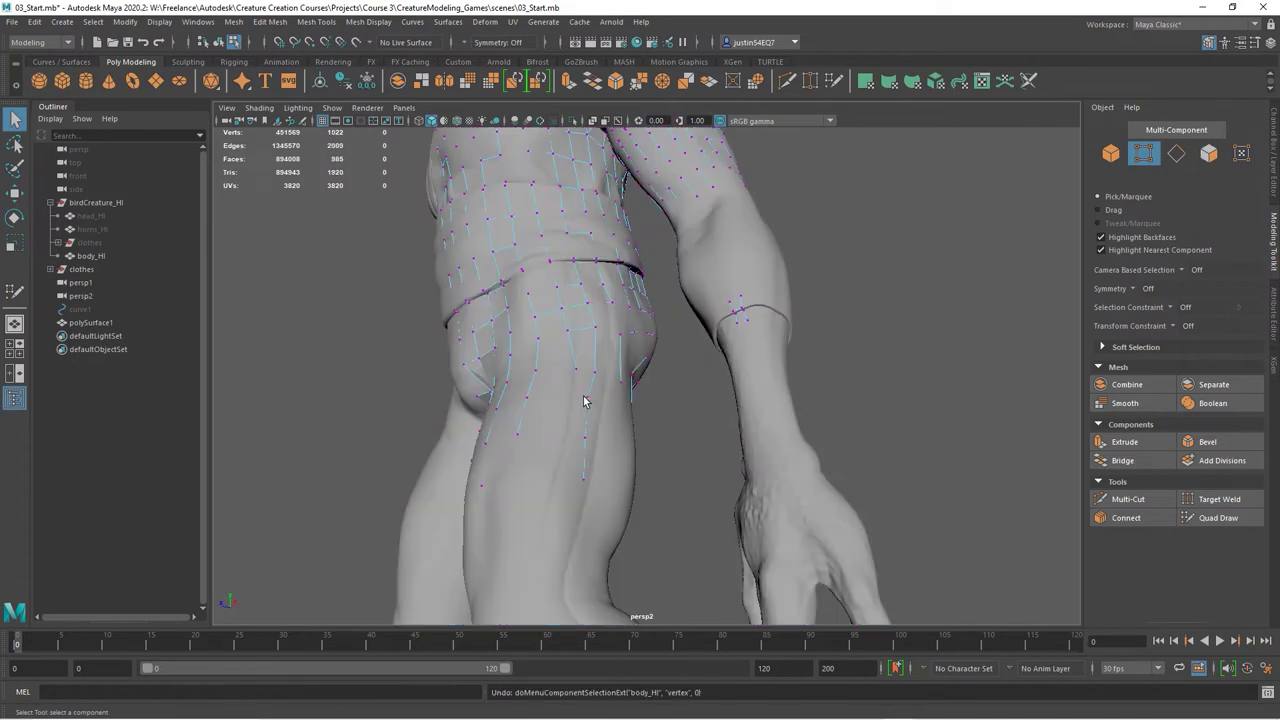
pyautogui.scroll(3, 587, 401)
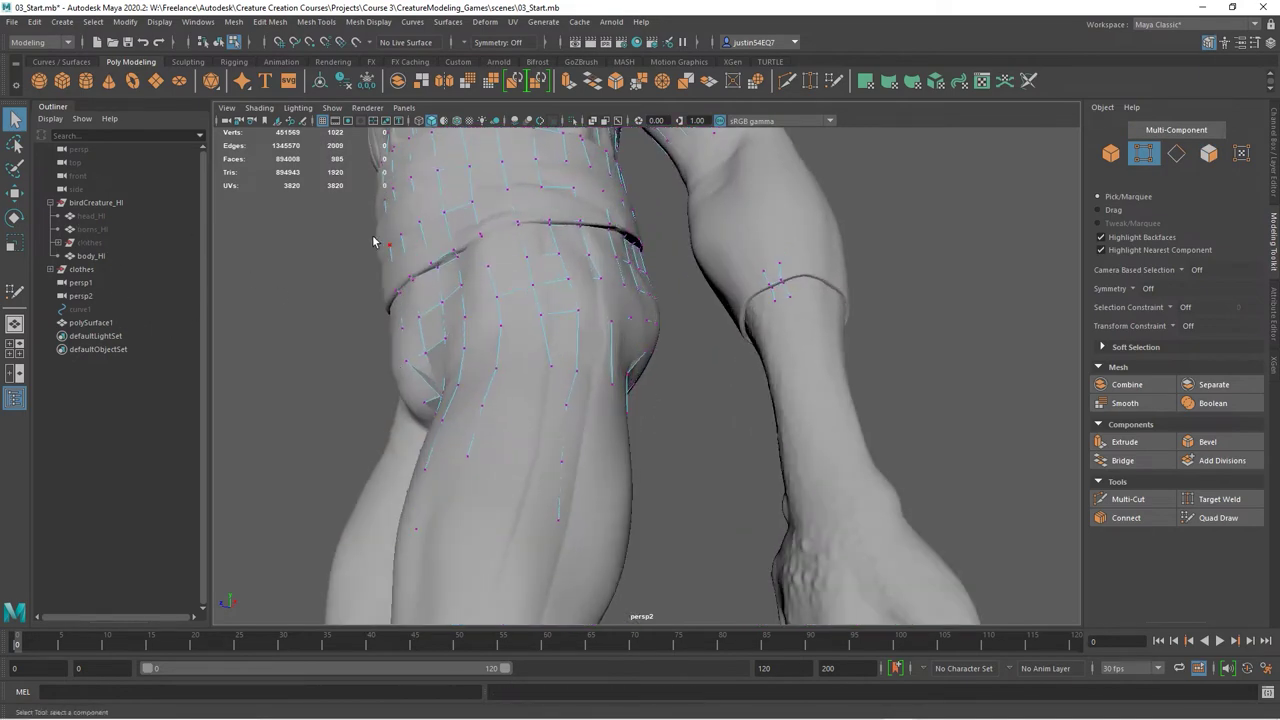
# Step: Select polySurface1, display it in wireframe and switch to editing the vertices of its lower thigh rows
pyautogui.click(90, 323)
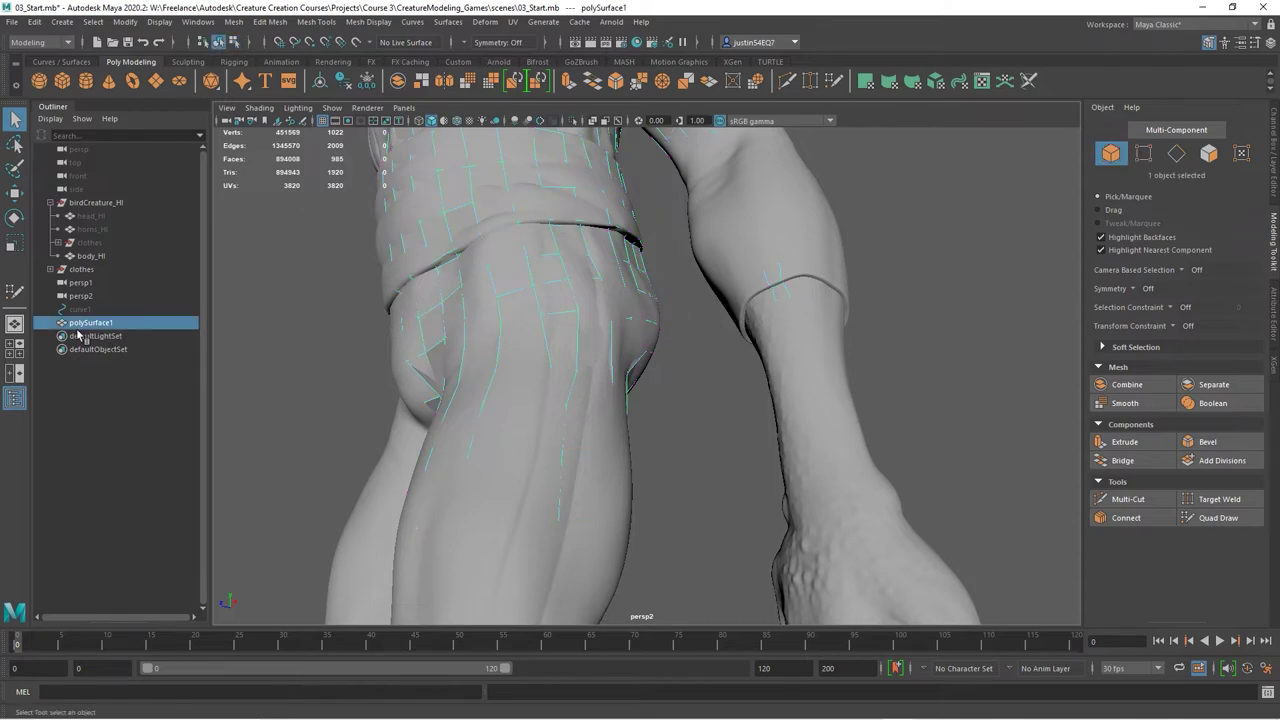
pyautogui.keyDown('alt'); pyautogui.moveTo(625, 439); pyautogui.dragTo(705, 467); pyautogui.keyUp('alt')
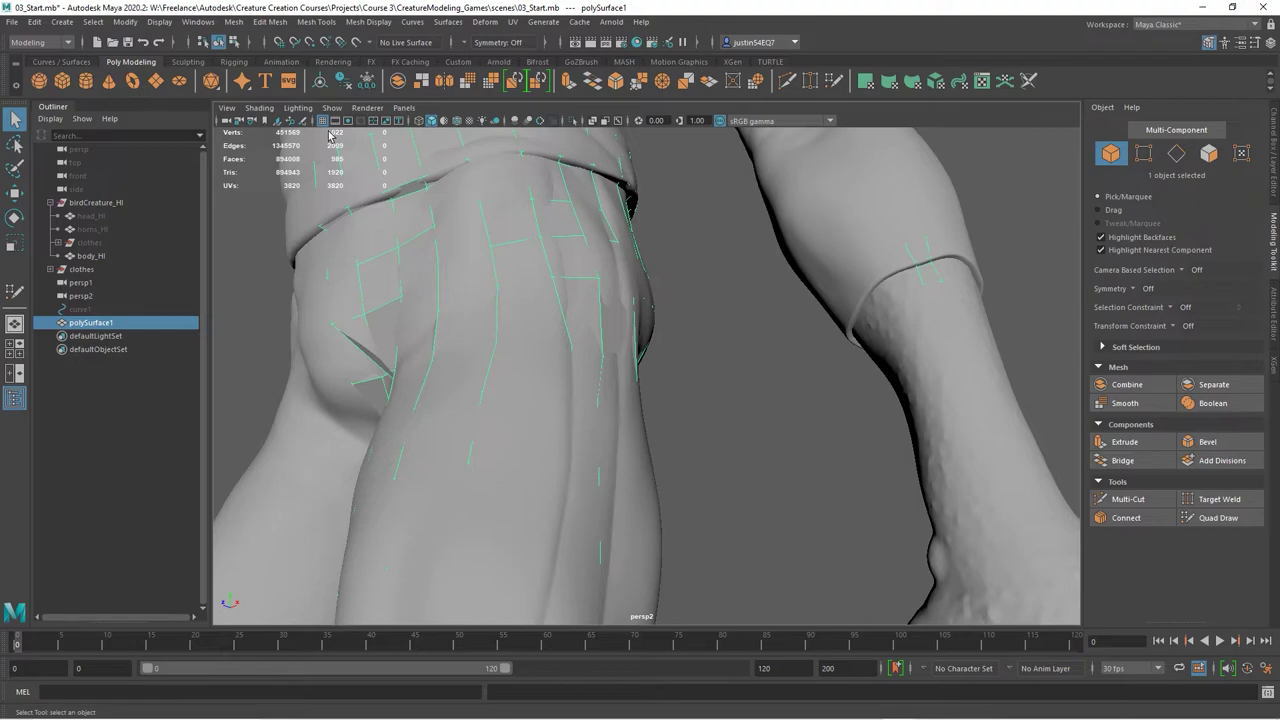
pyautogui.click(259, 108)
pyautogui.click(280, 131)
pyautogui.moveTo(563, 337)
pyautogui.keyDown('alt'); pyautogui.mouseDown()
pyautogui.moveTo(666, 409)
pyautogui.moveTo(655, 402)
pyautogui.mouseUp(); pyautogui.keyUp('alt')
pyautogui.moveTo(720, 381); pyautogui.dragTo(628, 357, button='right')
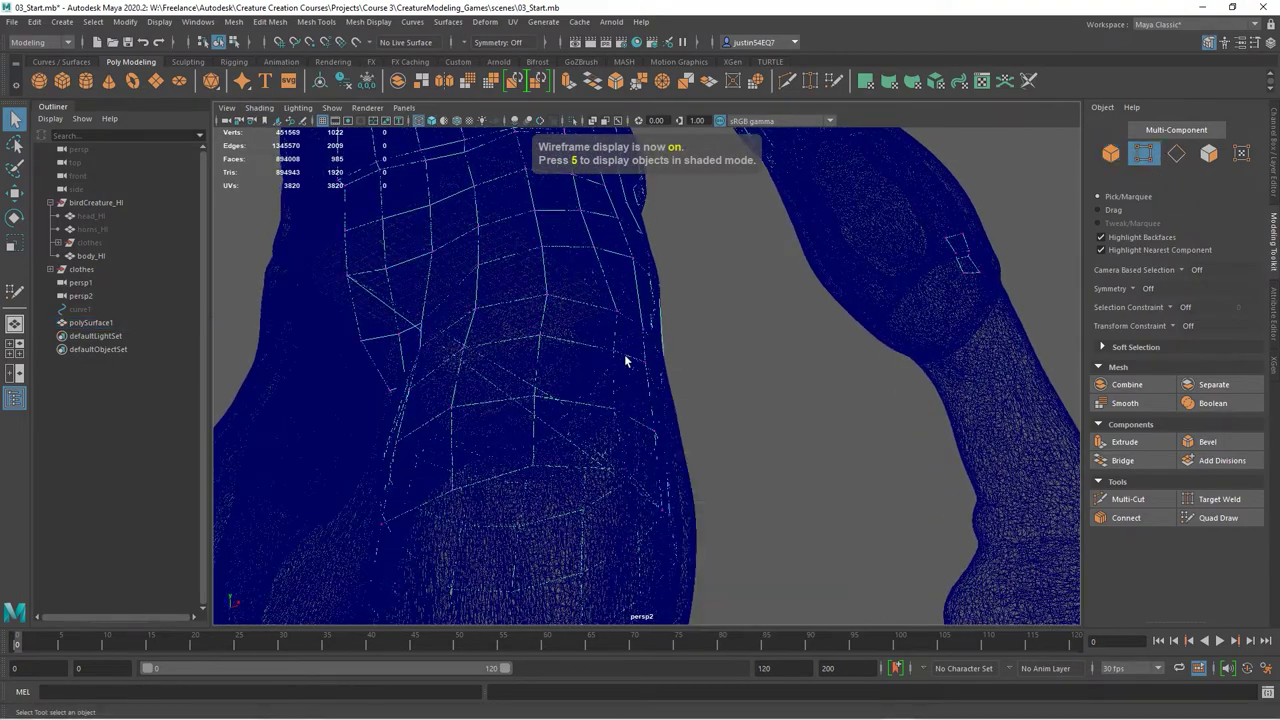
pyautogui.moveTo(600, 394); pyautogui.dragTo(620, 415)
# Step: In shaded display, select buried vertices on the outer side of the lower thigh rows and move them outward
pyautogui.click(259, 108)
pyautogui.click(283, 144)
pyautogui.moveTo(620, 352)
pyautogui.keyDown('alt'); pyautogui.mouseDown()
pyautogui.moveTo(589, 362)
pyautogui.moveTo(479, 340)
pyautogui.moveTo(500, 300)
pyautogui.moveTo(520, 331)
pyautogui.moveTo(434, 345)
pyautogui.moveTo(463, 357)
pyautogui.mouseUp(); pyautogui.keyUp('alt')
pyautogui.press('w')
pyautogui.keyDown('alt'); pyautogui.moveTo(465, 359); pyautogui.dragTo(622, 388); pyautogui.keyUp('alt')
pyautogui.click(506, 361)
pyautogui.keyDown('shift'); pyautogui.click(488, 423); pyautogui.keyUp('shift')
pyautogui.keyDown('alt'); pyautogui.moveTo(488, 423); pyautogui.dragTo(528, 416); pyautogui.keyUp('alt')
pyautogui.moveTo(485, 361); pyautogui.dragTo(497, 364)
# Step: Select three vertices on the outer thigh's lower rows in wireframe, pull them outward along X, and return to shaded display
pyautogui.keyDown('alt'); pyautogui.moveTo(568, 357); pyautogui.dragTo(586, 381); pyautogui.keyUp('alt')
pyautogui.press('4')
pyautogui.click(547, 362)
pyautogui.keyDown('shift'); pyautogui.click(519, 397); pyautogui.keyUp('shift')
pyautogui.keyDown('alt'); pyautogui.moveTo(503, 445); pyautogui.dragTo(566, 437); pyautogui.keyUp('alt')
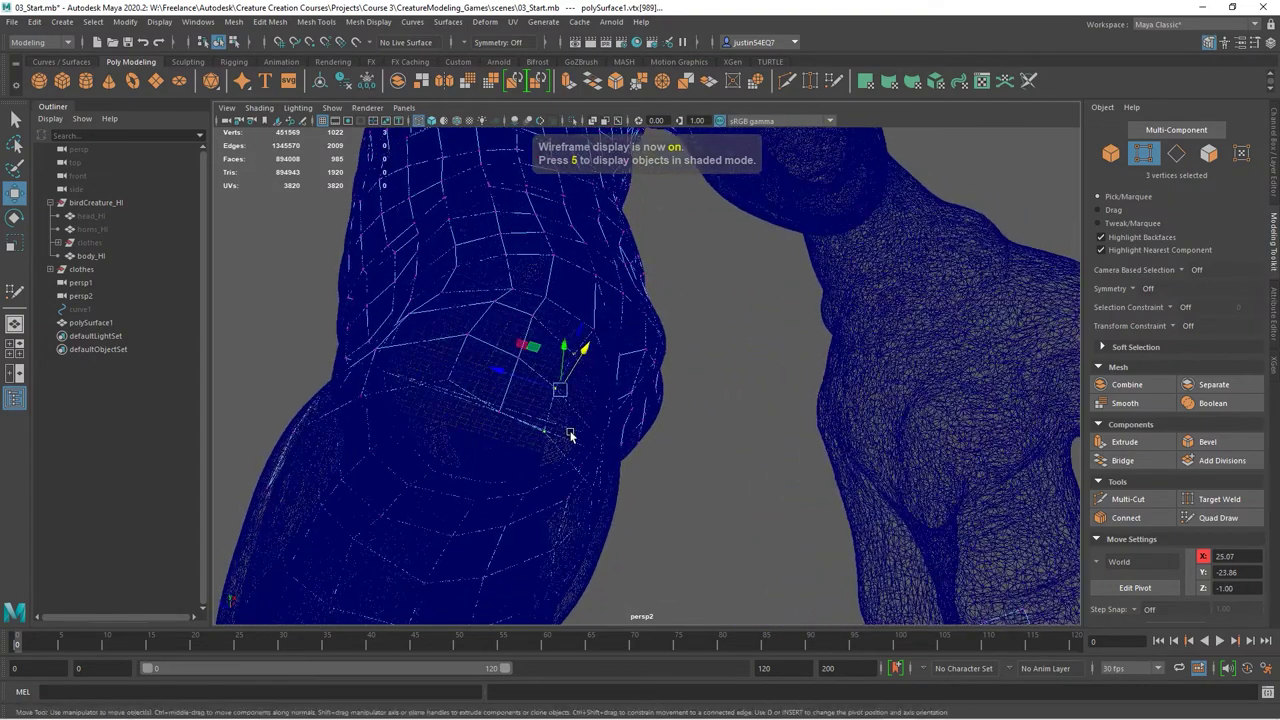
pyautogui.keyDown('shift'); pyautogui.click(585, 345); pyautogui.keyUp('shift')
pyautogui.click(310, 111)
pyautogui.click(308, 148)
pyautogui.press('5')
pyautogui.moveTo(642, 400)
pyautogui.keyDown('alt'); pyautogui.mouseDown()
pyautogui.moveTo(532, 400)
pyautogui.moveTo(492, 440)
pyautogui.mouseUp(); pyautogui.keyUp('alt')
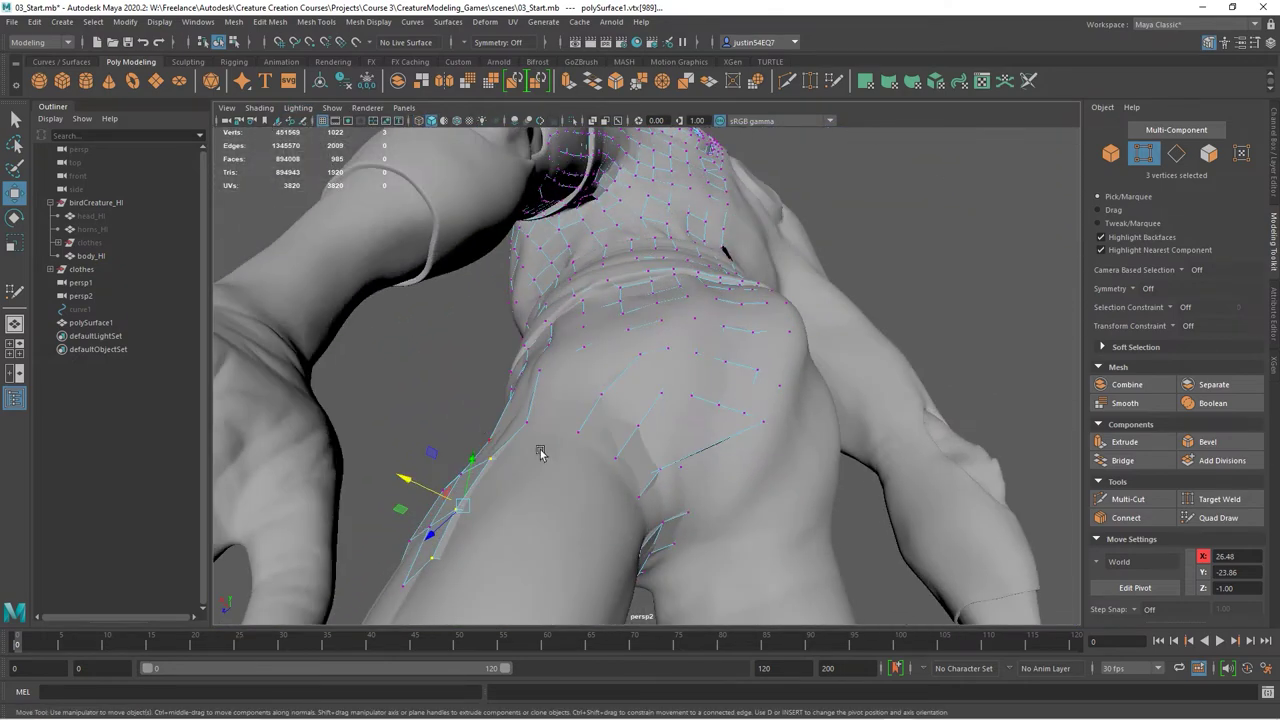
# Step: Move seven vertices at the back of the thigh outward from the body surface along Z
pyautogui.click(259, 107)
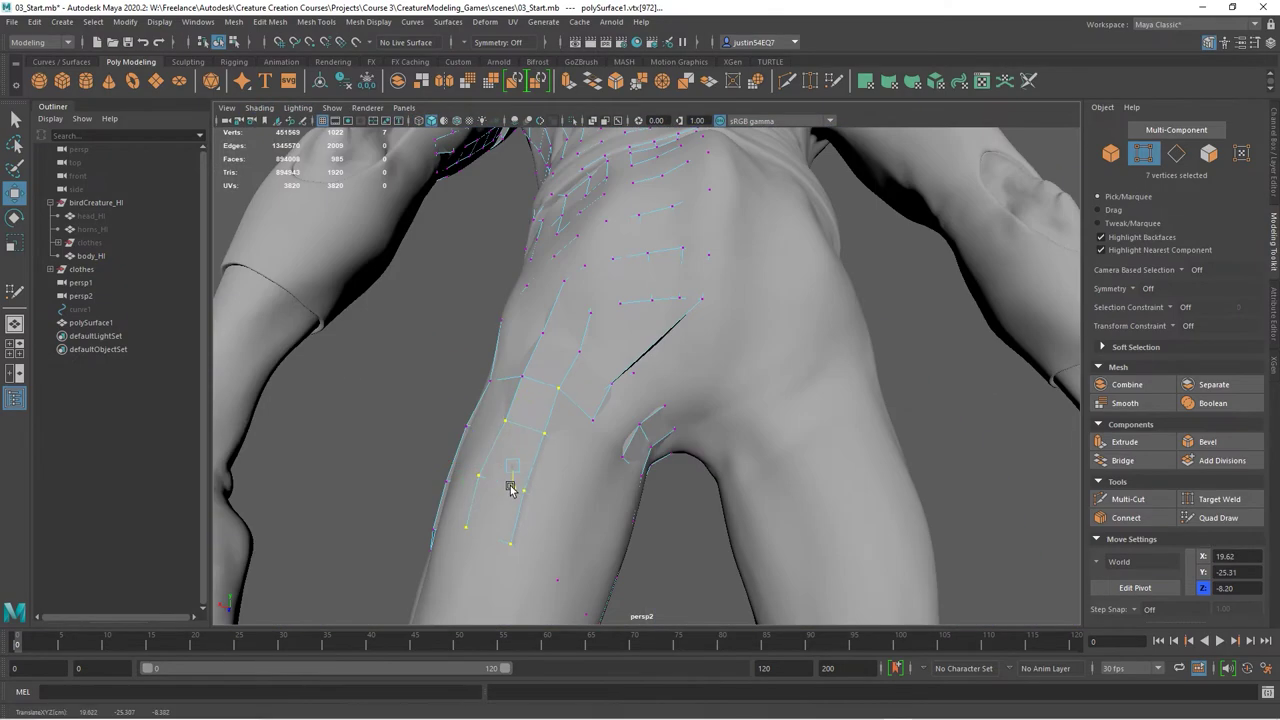
pyautogui.keyDown('alt'); pyautogui.moveTo(563, 491); pyautogui.dragTo(434, 460); pyautogui.keyUp('alt')
pyautogui.keyDown('alt'); pyautogui.moveTo(471, 498); pyautogui.dragTo(538, 423); pyautogui.keyUp('alt')
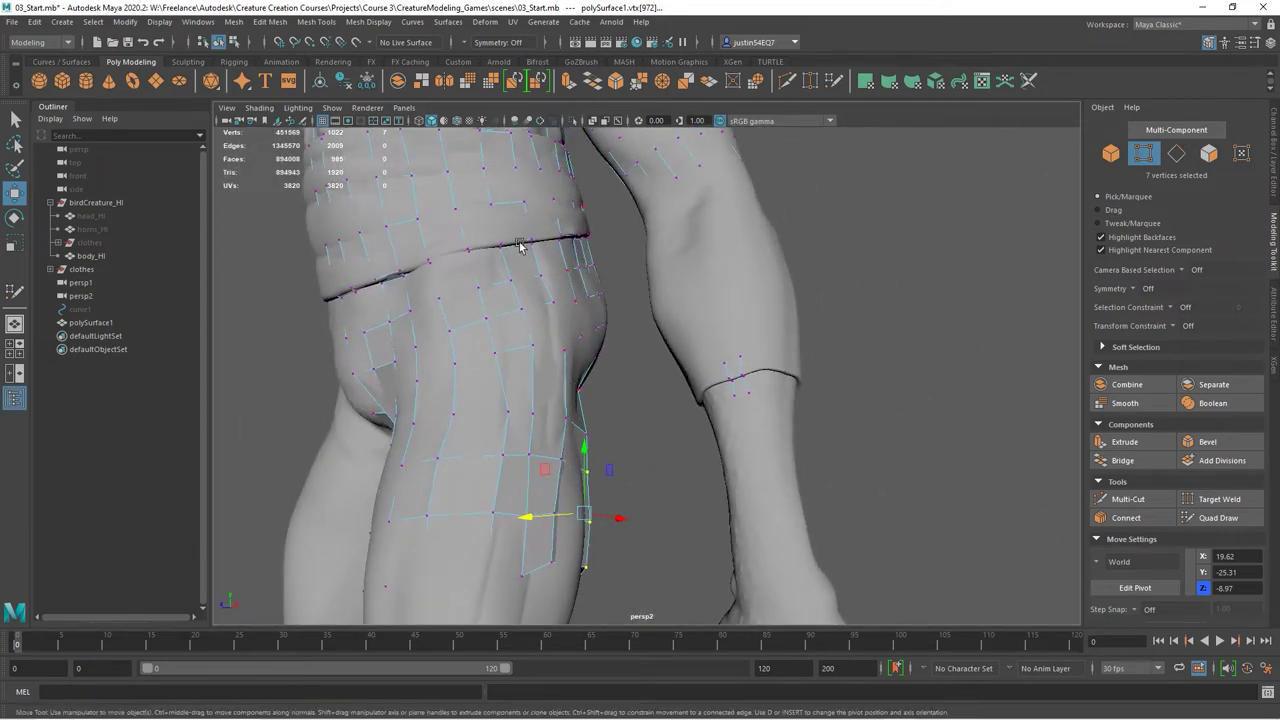
# Step: Return polySurface1 to object selection, make body_HI the live surface again and reactivate Quad Draw
pyautogui.click(215, 42)
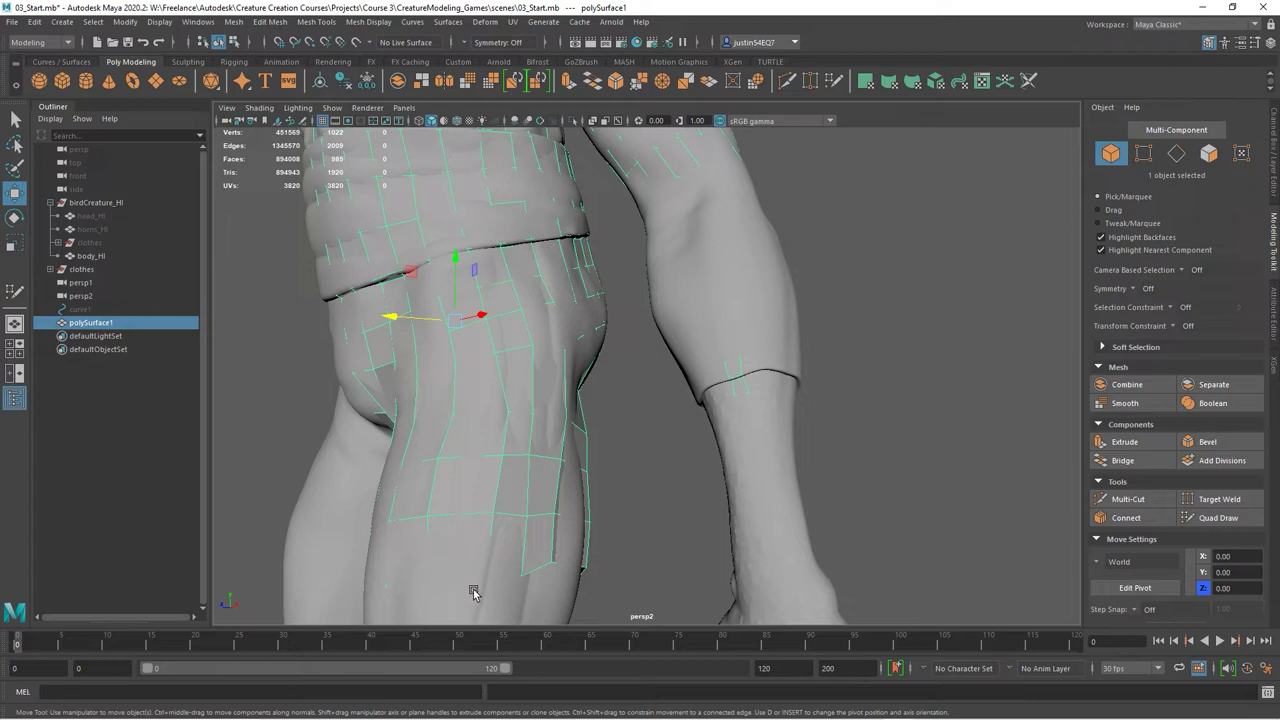
pyautogui.click(395, 43)
pyautogui.write('body_HI')
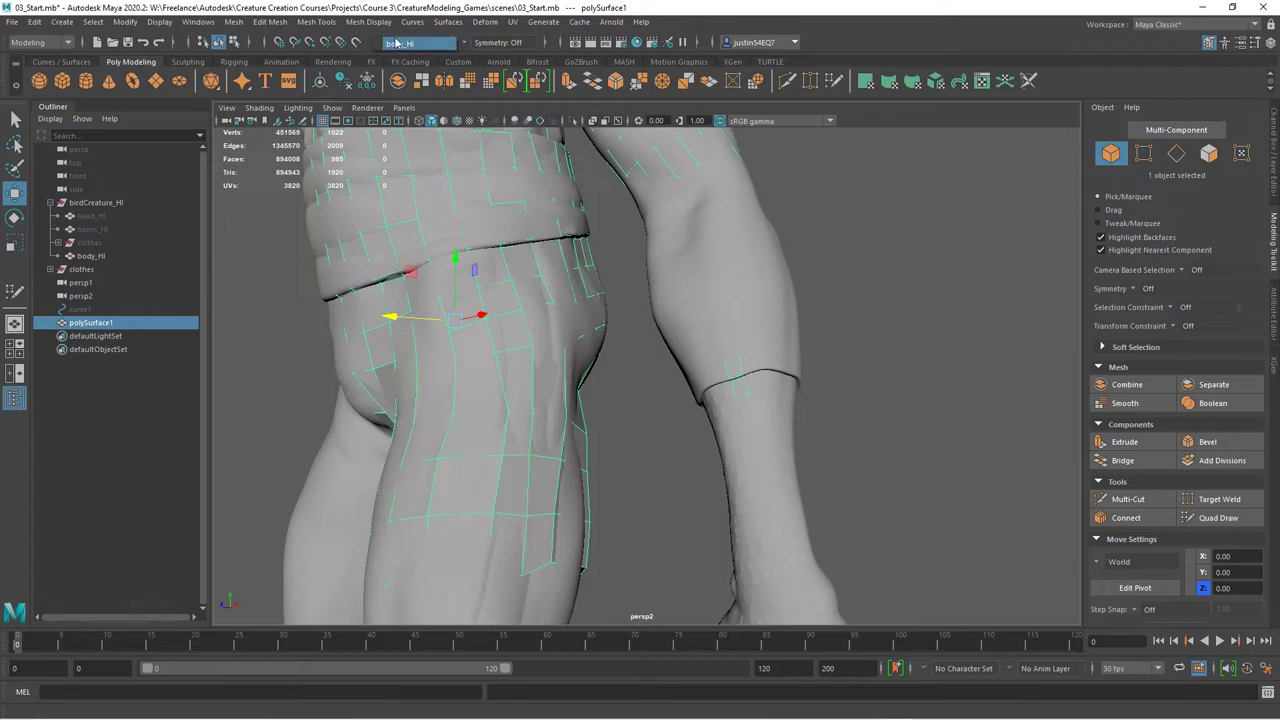
pyautogui.press('Return')
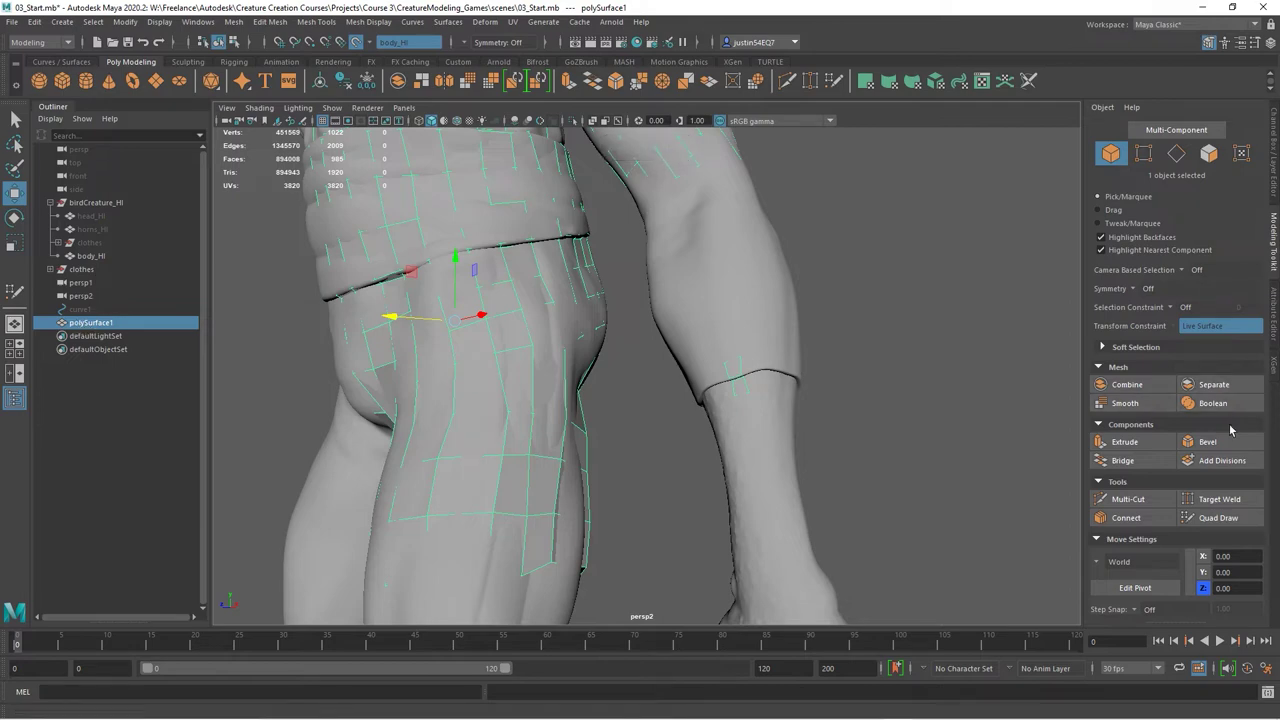
pyautogui.click(1241, 517)
# Step: Even out the vertices of the lowest quad rows on the outer side of the thigh
pyautogui.moveTo(583, 412)
pyautogui.keyDown('alt'); pyautogui.mouseDown()
pyautogui.moveTo(551, 372)
pyautogui.moveTo(640, 343)
pyautogui.moveTo(754, 374)
pyautogui.moveTo(533, 453)
pyautogui.mouseUp(); pyautogui.keyUp('alt')
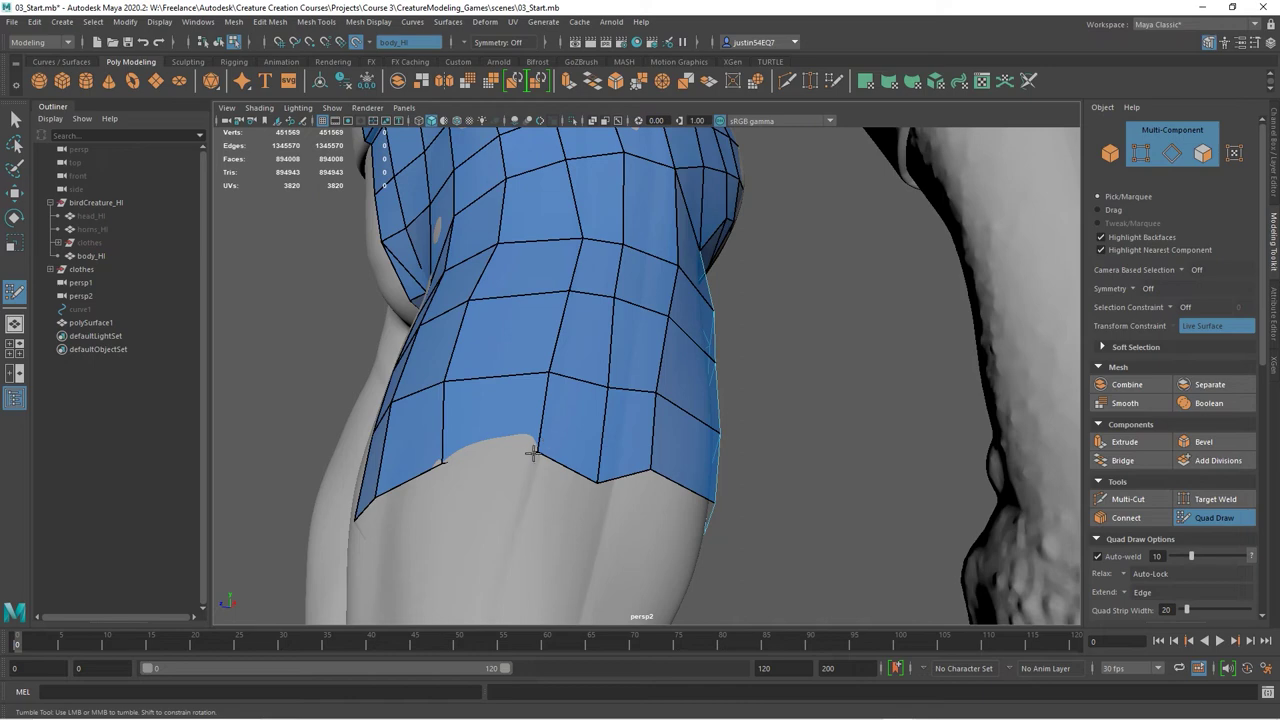
pyautogui.moveTo(601, 483); pyautogui.dragTo(602, 470)
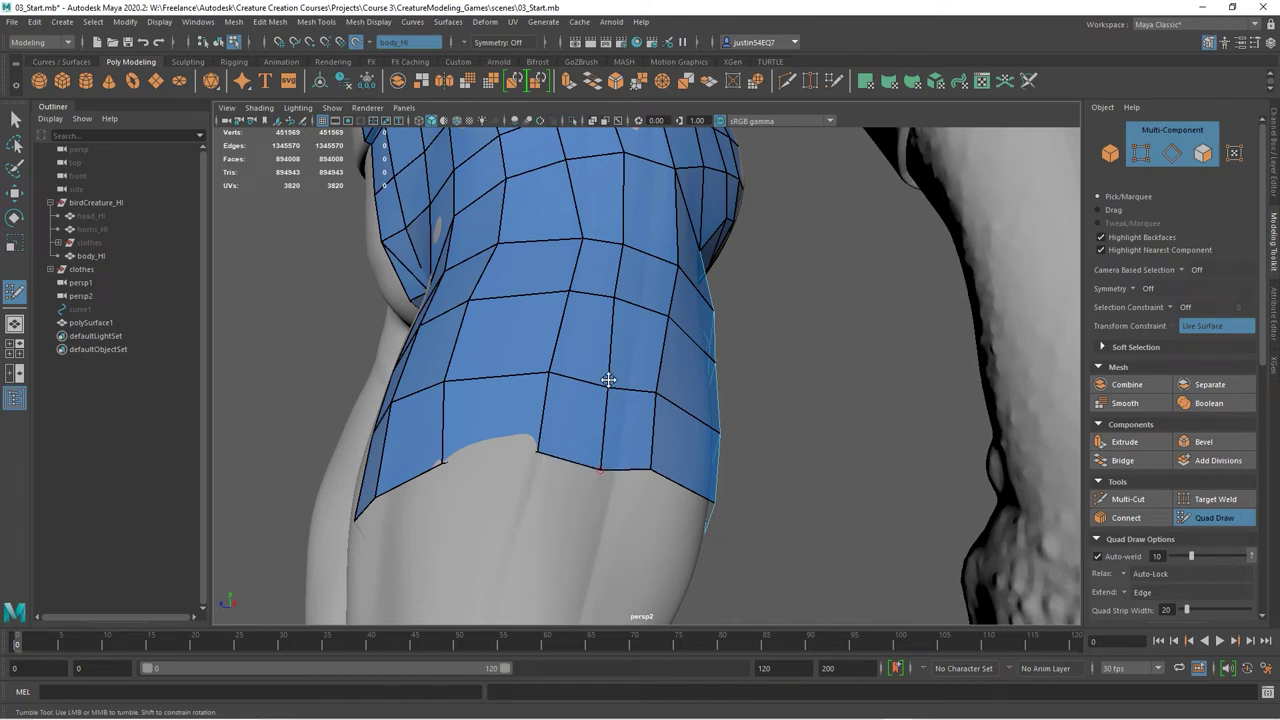
pyautogui.moveTo(608, 386); pyautogui.dragTo(610, 390)
pyautogui.moveTo(700, 323)
pyautogui.keyDown('alt'); pyautogui.mouseDown()
pyautogui.moveTo(660, 323)
pyautogui.moveTo(612, 260)
pyautogui.mouseUp(); pyautogui.keyUp('alt')
pyautogui.moveTo(587, 310); pyautogui.dragTo(604, 321)
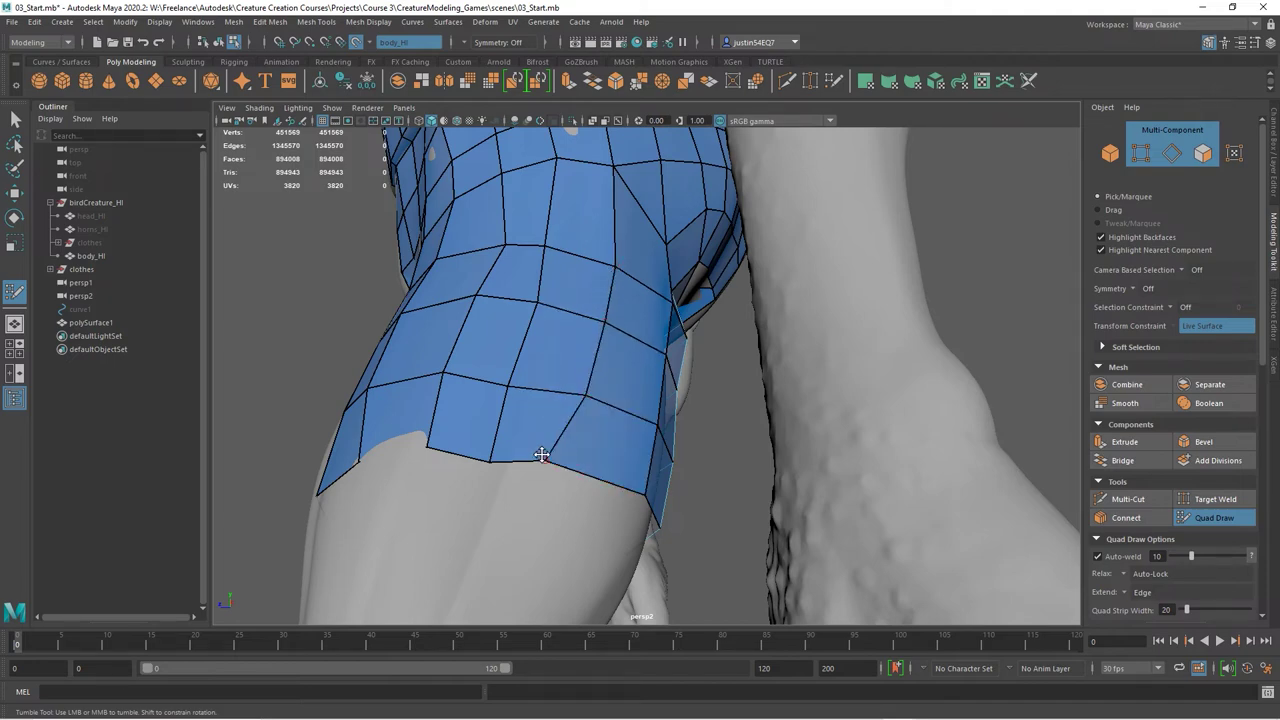
pyautogui.keyDown('alt'); pyautogui.moveTo(571, 457); pyautogui.dragTo(551, 323); pyautogui.keyUp('alt')
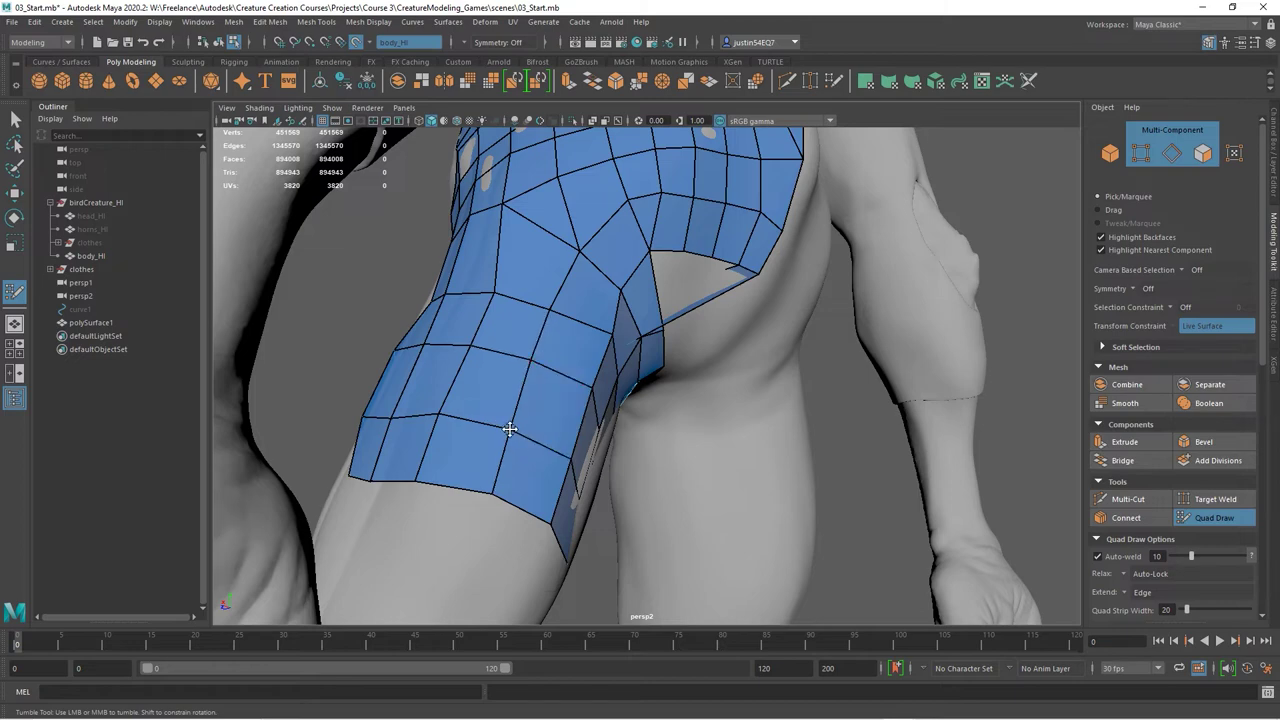
# Step: Reposition the vertices at the back and inside of the thigh rows so the quads are evenly spaced
pyautogui.moveTo(485, 497)
pyautogui.keyDown('alt'); pyautogui.mouseDown()
pyautogui.moveTo(537, 494)
pyautogui.moveTo(560, 403)
pyautogui.mouseUp(); pyautogui.keyUp('alt')
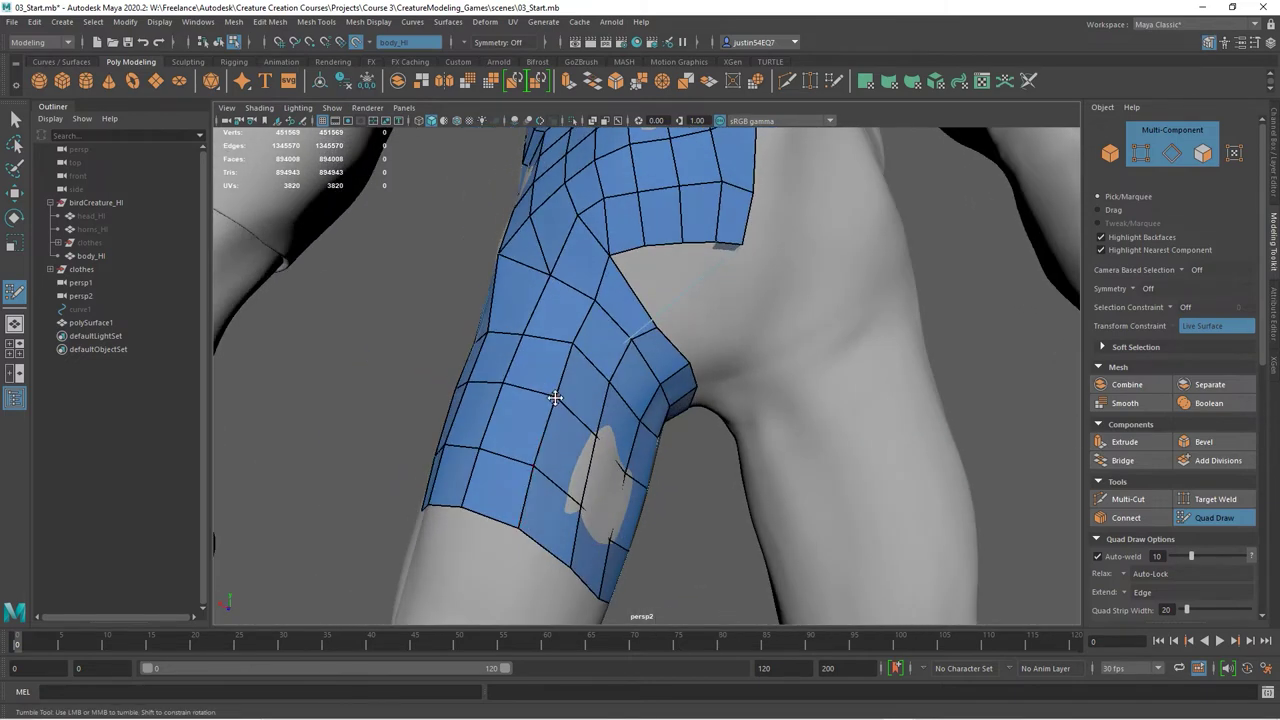
pyautogui.moveTo(572, 343); pyautogui.dragTo(614, 386)
pyautogui.moveTo(534, 466); pyautogui.dragTo(532, 475)
pyautogui.moveTo(519, 527); pyautogui.dragTo(521, 528)
pyautogui.moveTo(574, 563); pyautogui.dragTo(566, 559)
pyautogui.moveTo(596, 480)
pyautogui.keyDown('alt'); pyautogui.mouseDown()
pyautogui.moveTo(606, 494)
pyautogui.moveTo(747, 519)
pyautogui.moveTo(623, 509)
pyautogui.moveTo(677, 423)
pyautogui.moveTo(700, 457)
pyautogui.moveTo(737, 466)
pyautogui.mouseUp(); pyautogui.keyUp('alt')
pyautogui.moveTo(697, 420)
pyautogui.mouseDown()
pyautogui.moveTo(717, 398)
pyautogui.moveTo(666, 366)
pyautogui.mouseUp()
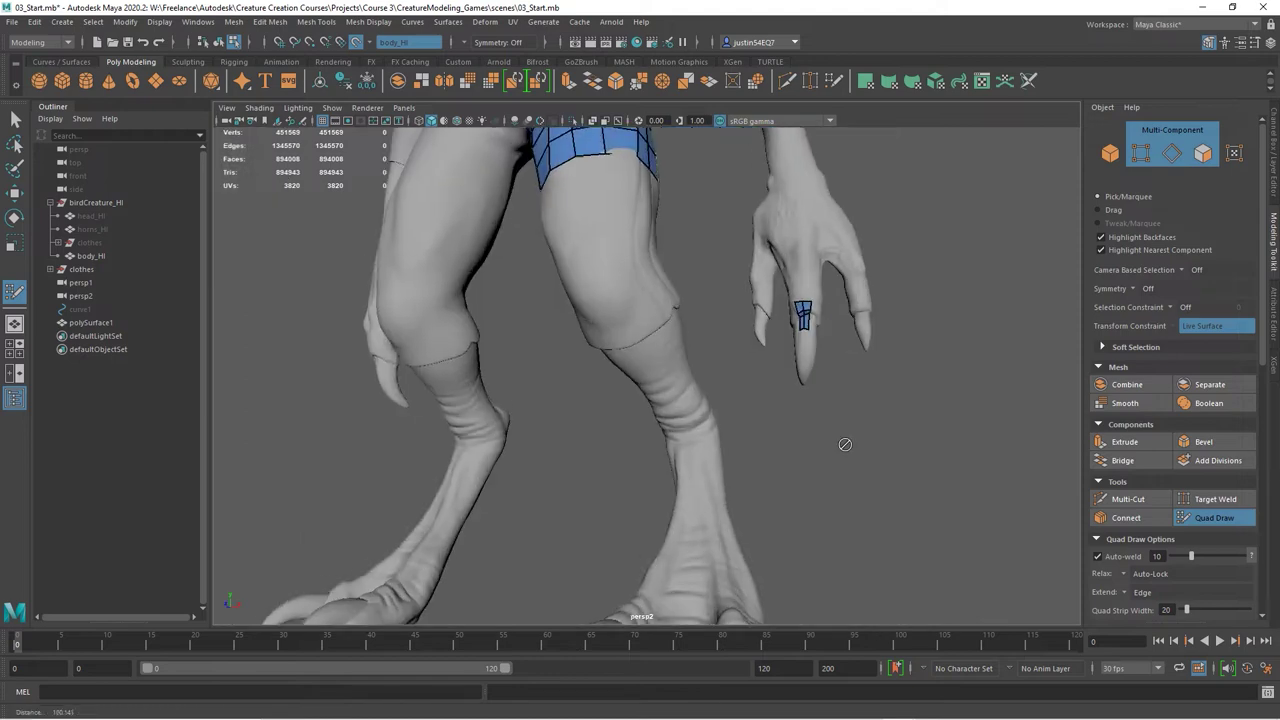
# Step: Examine the bare leg below the thigh rows around the knee, and compare it with the meshed torso and upper arm
pyautogui.keyDown('alt'); pyautogui.moveTo(843, 443); pyautogui.dragTo(940, 438, button='right'); pyautogui.keyUp('alt')
pyautogui.moveTo(708, 290)
pyautogui.keyDown('alt'); pyautogui.mouseDown(button='middle')
pyautogui.moveTo(704, 332)
pyautogui.moveTo(604, 244)
pyautogui.mouseUp(button='middle'); pyautogui.keyUp('alt')
pyautogui.moveTo(612, 423)
pyautogui.keyDown('alt'); pyautogui.mouseDown()
pyautogui.moveTo(631, 451)
pyautogui.moveTo(611, 420)
pyautogui.mouseUp(); pyautogui.keyUp('alt')
pyautogui.keyDown('alt'); pyautogui.moveTo(611, 420); pyautogui.dragTo(708, 468, button='middle'); pyautogui.keyUp('alt')
pyautogui.keyDown('alt'); pyautogui.moveTo(708, 468); pyautogui.dragTo(800, 439, button='right'); pyautogui.keyUp('alt')
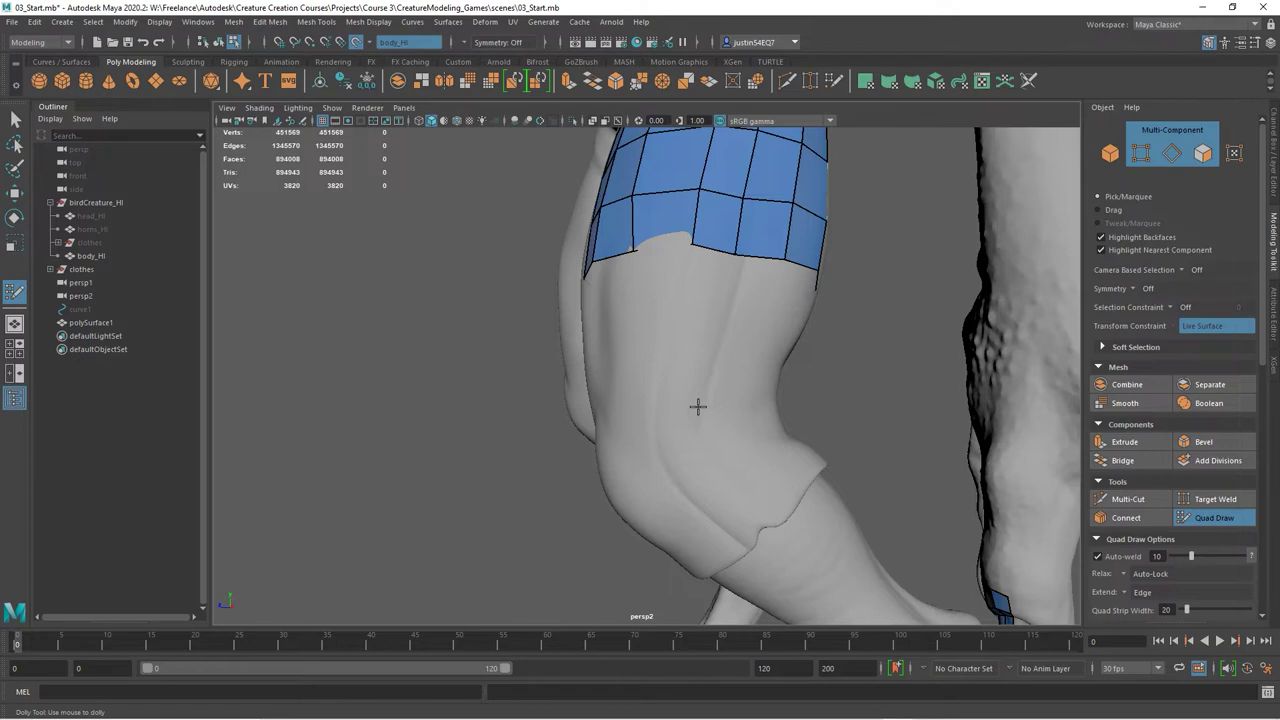
pyautogui.keyDown('alt'); pyautogui.moveTo(740, 438); pyautogui.dragTo(791, 443); pyautogui.keyUp('alt')
pyautogui.keyDown('alt'); pyautogui.moveTo(791, 443); pyautogui.dragTo(643, 266, button='middle'); pyautogui.keyUp('alt')
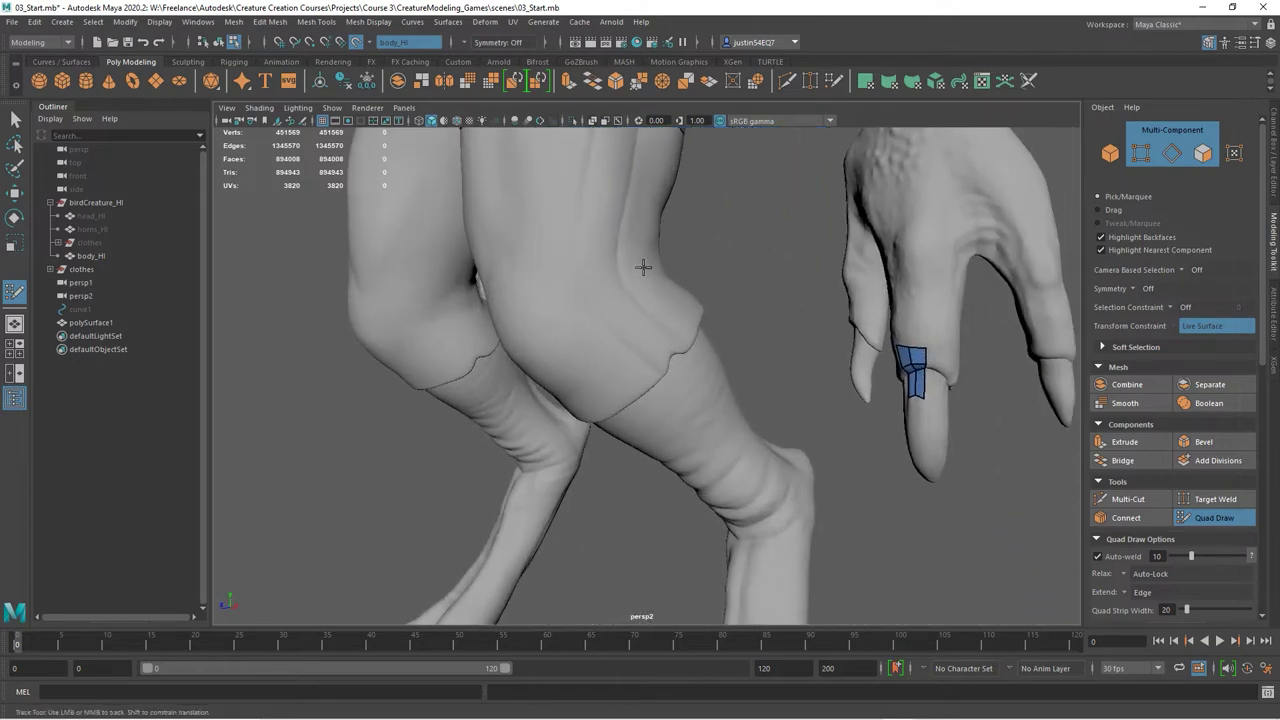
pyautogui.keyDown('alt'); pyautogui.moveTo(750, 278); pyautogui.dragTo(694, 294, button='right'); pyautogui.keyUp('alt')
pyautogui.keyDown('alt'); pyautogui.moveTo(694, 294); pyautogui.dragTo(723, 374); pyautogui.keyUp('alt')
pyautogui.keyDown('alt'); pyautogui.moveTo(774, 270); pyautogui.dragTo(766, 328, button='middle'); pyautogui.keyUp('alt')
pyautogui.keyDown('alt'); pyautogui.moveTo(765, 328); pyautogui.dragTo(680, 363); pyautogui.keyUp('alt')
pyautogui.scroll(3, 764, 374)
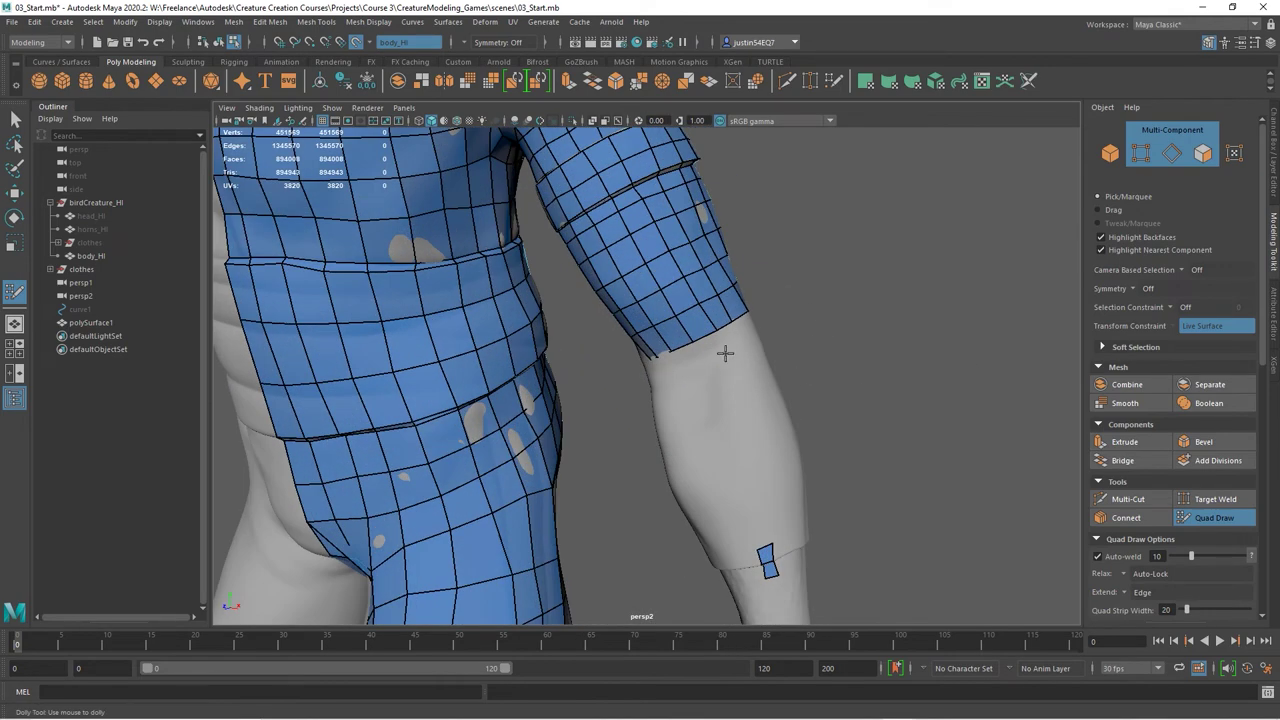
pyautogui.keyDown('alt'); pyautogui.moveTo(804, 451); pyautogui.dragTo(793, 314, button='middle'); pyautogui.keyUp('alt')
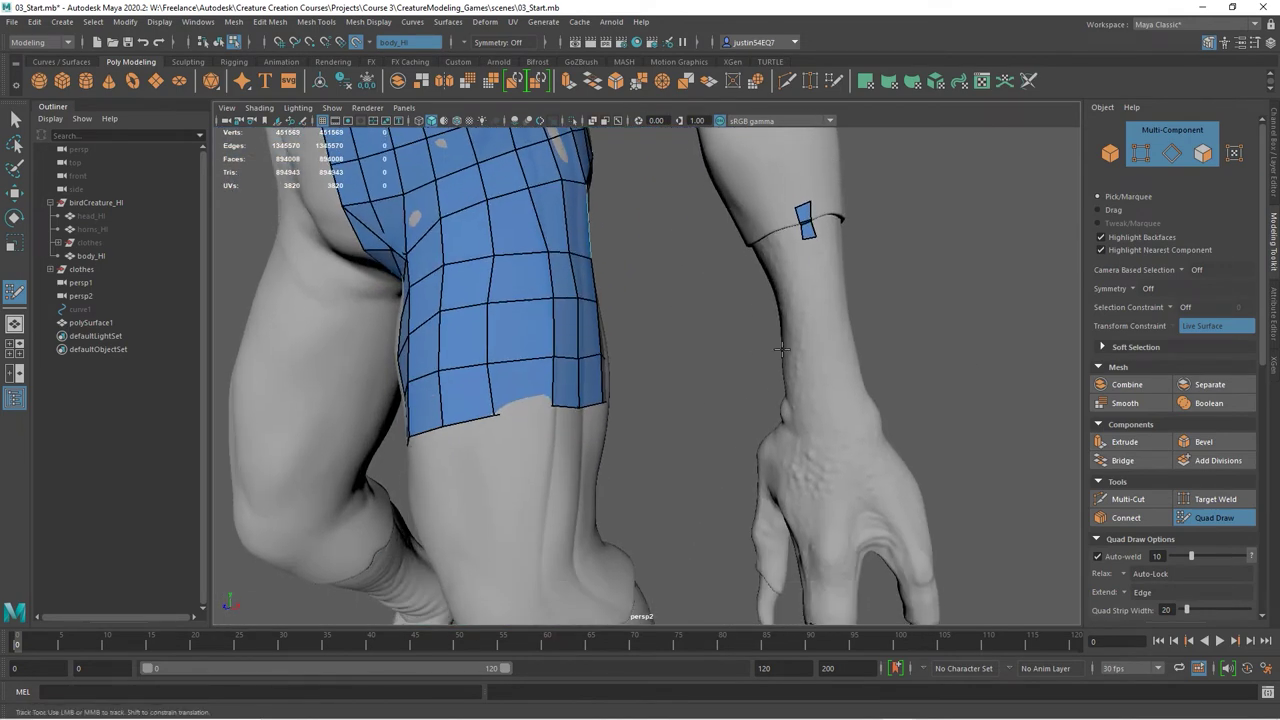
# Step: Examine the lower leg, wrinkled ankle and clawed foot from several sides to plan where the edge loops go
pyautogui.keyDown('alt'); pyautogui.moveTo(783, 468); pyautogui.dragTo(702, 305); pyautogui.keyUp('alt')
pyautogui.keyDown('alt'); pyautogui.moveTo(792, 463); pyautogui.dragTo(791, 300, button='middle'); pyautogui.keyUp('alt')
pyautogui.keyDown('alt'); pyautogui.moveTo(791, 300); pyautogui.dragTo(563, 323); pyautogui.keyUp('alt')
pyautogui.scroll(2, 529, 227)
pyautogui.keyDown('alt'); pyautogui.moveTo(662, 440); pyautogui.dragTo(686, 300, button='middle'); pyautogui.keyUp('alt')
pyautogui.keyDown('alt'); pyautogui.moveTo(686, 300); pyautogui.dragTo(655, 385); pyautogui.keyUp('alt')
pyautogui.keyDown('alt'); pyautogui.moveTo(655, 385); pyautogui.dragTo(609, 391, button='right'); pyautogui.keyUp('alt')
pyautogui.moveTo(609, 391)
pyautogui.keyDown('alt'); pyautogui.mouseDown()
pyautogui.moveTo(650, 370)
pyautogui.moveTo(605, 395)
pyautogui.mouseUp(); pyautogui.keyUp('alt')
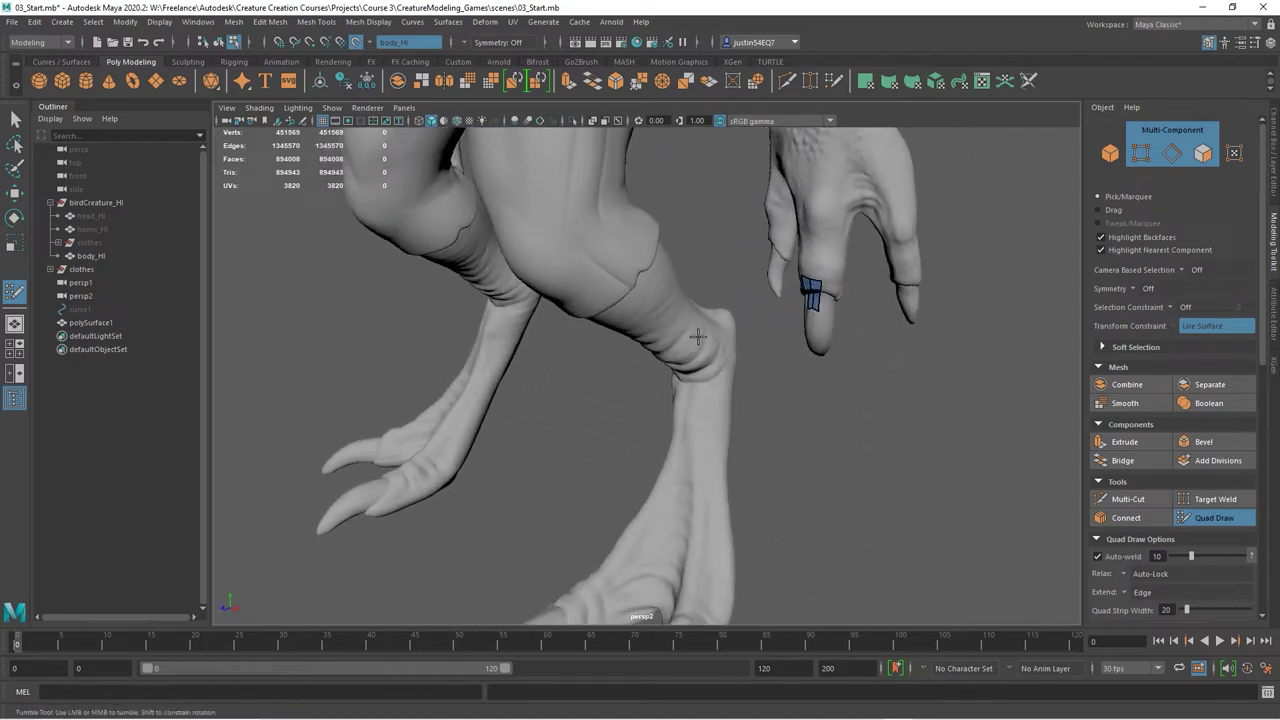
pyautogui.keyDown('alt'); pyautogui.moveTo(712, 348); pyautogui.dragTo(724, 381, button='middle'); pyautogui.keyUp('alt')
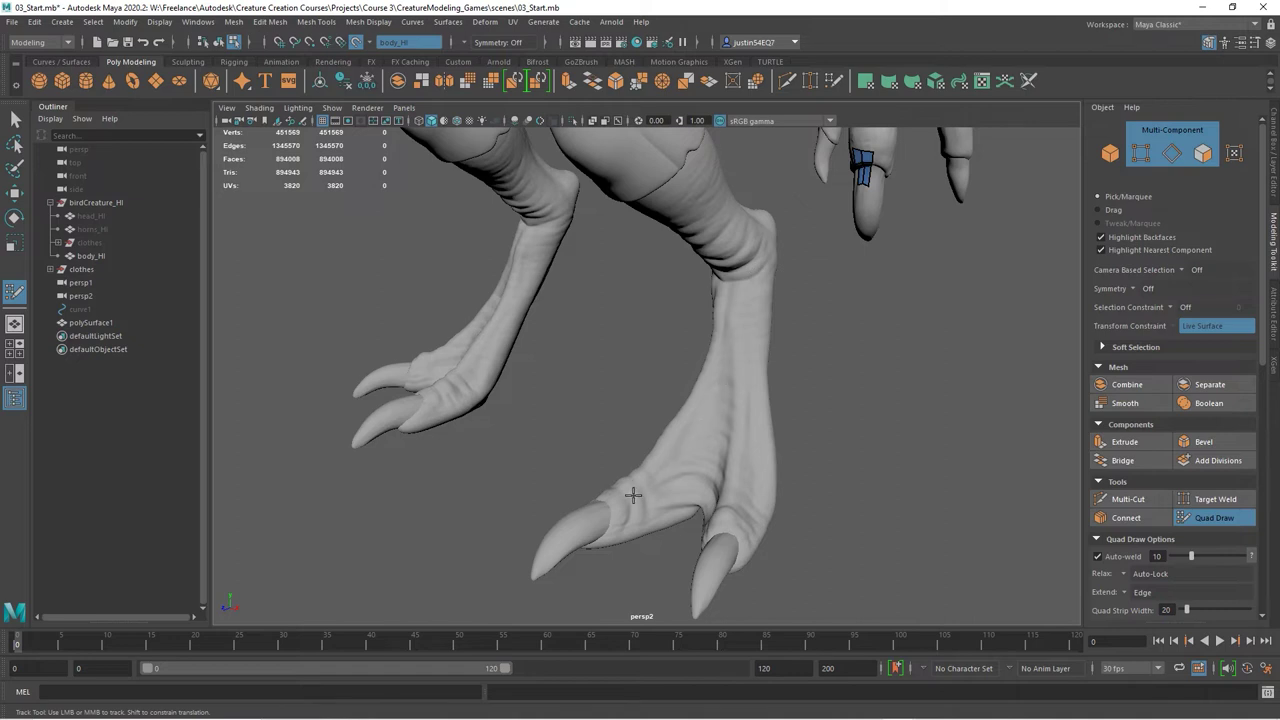
pyautogui.keyDown('alt'); pyautogui.moveTo(795, 417); pyautogui.dragTo(811, 295); pyautogui.keyUp('alt')
pyautogui.keyDown('alt'); pyautogui.moveTo(811, 295); pyautogui.dragTo(720, 321, button='middle'); pyautogui.keyUp('alt')
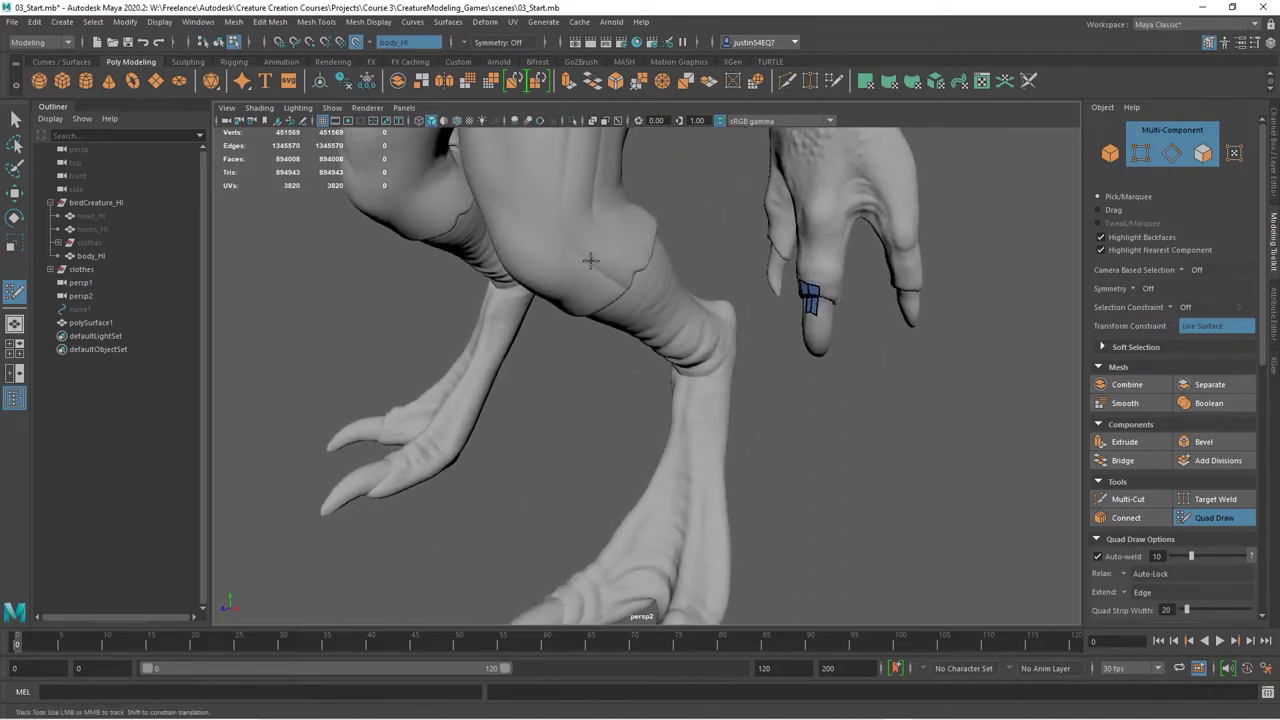
pyautogui.keyDown('alt'); pyautogui.moveTo(696, 335); pyautogui.dragTo(634, 443); pyautogui.keyUp('alt')
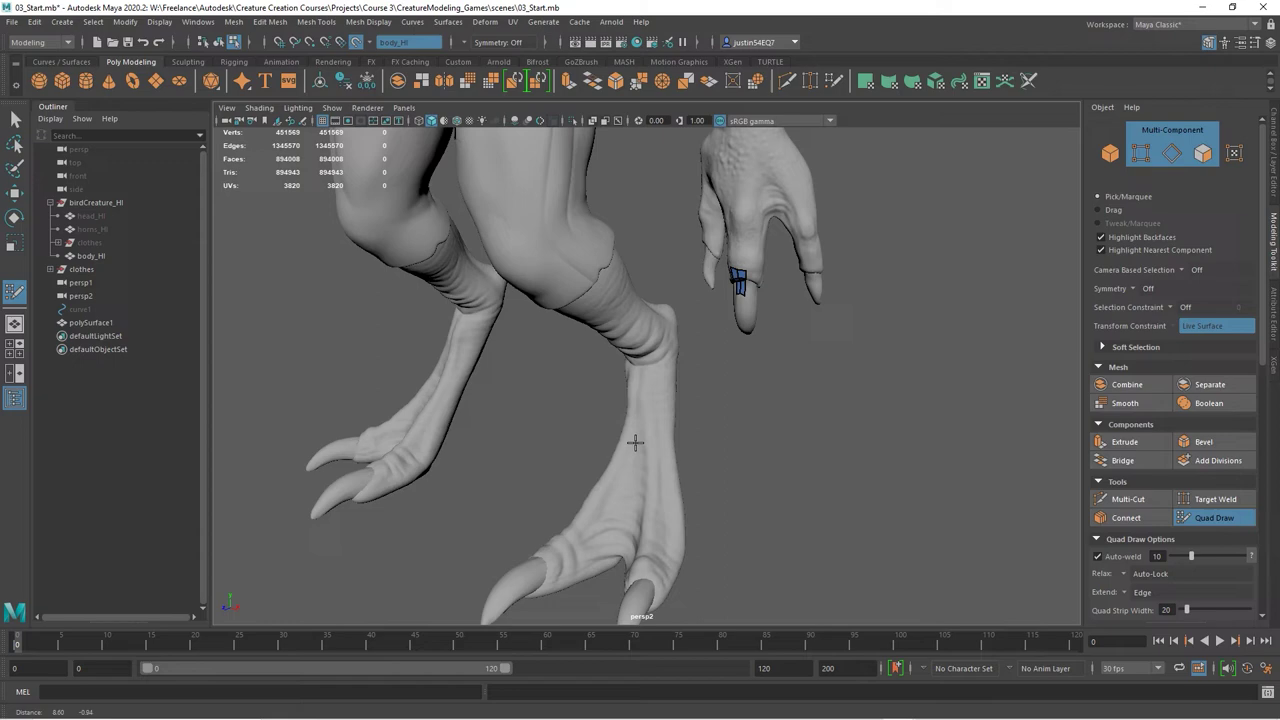
pyautogui.keyDown('alt'); pyautogui.moveTo(634, 443); pyautogui.dragTo(787, 423, button='right'); pyautogui.keyUp('alt')
pyautogui.keyDown('alt'); pyautogui.moveTo(787, 423); pyautogui.dragTo(740, 389); pyautogui.keyUp('alt')
pyautogui.keyDown('alt'); pyautogui.moveTo(740, 389); pyautogui.dragTo(783, 389, button='right'); pyautogui.keyUp('alt')
pyautogui.keyDown('alt'); pyautogui.moveTo(783, 389); pyautogui.dragTo(711, 489, button='middle'); pyautogui.keyUp('alt')
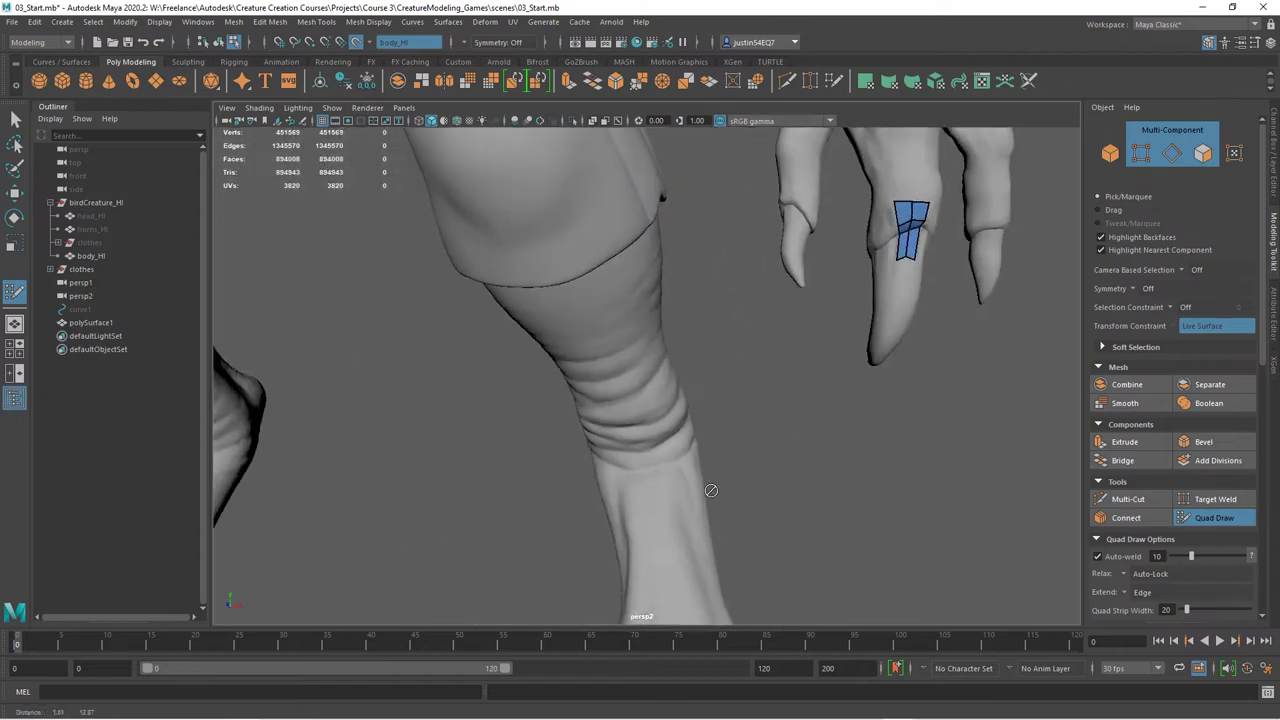
pyautogui.keyDown('alt'); pyautogui.moveTo(711, 489); pyautogui.dragTo(511, 315, button='right'); pyautogui.keyUp('alt')
pyautogui.keyDown('alt'); pyautogui.moveTo(511, 315); pyautogui.dragTo(627, 291, button='middle'); pyautogui.keyUp('alt')
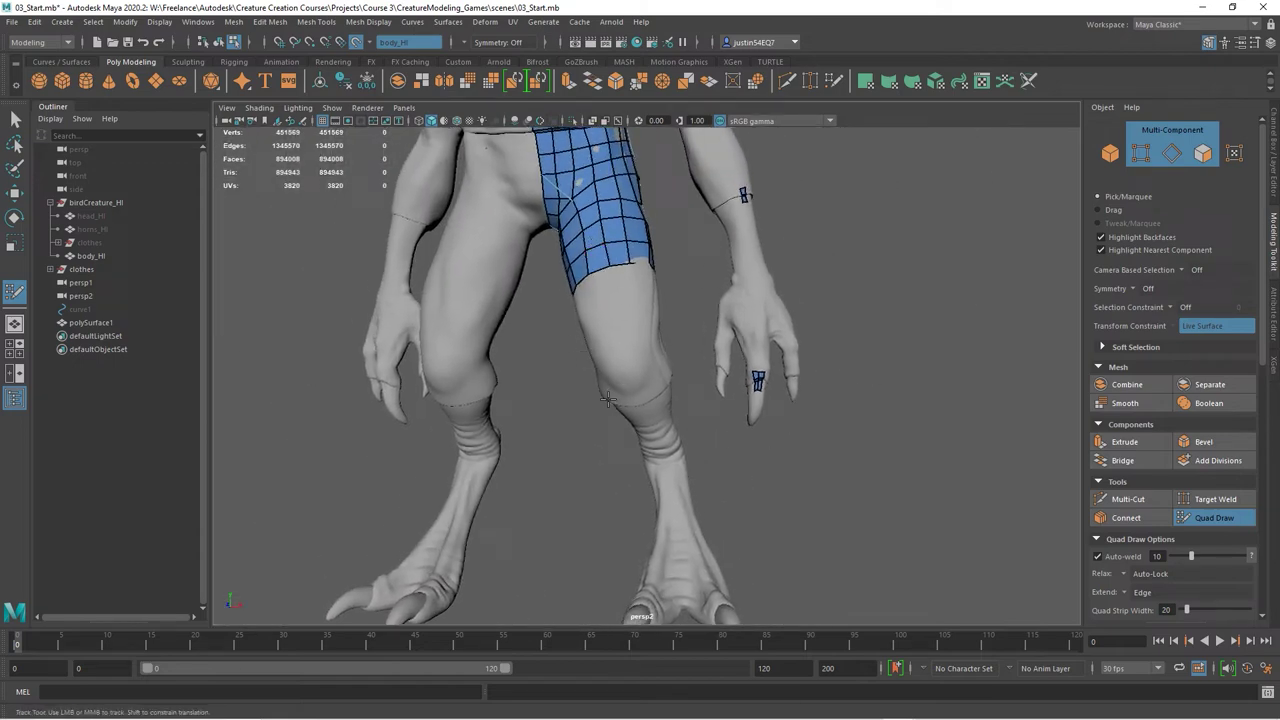
# Step: Start a ring of quads at the ankle bend below the wrinkles, filling quads on its front and outer side
pyautogui.keyDown('alt'); pyautogui.moveTo(653, 423); pyautogui.dragTo(648, 397); pyautogui.keyUp('alt')
pyautogui.keyDown('alt'); pyautogui.moveTo(648, 397); pyautogui.dragTo(729, 460, button='right'); pyautogui.keyUp('alt')
pyautogui.keyDown('alt'); pyautogui.moveTo(729, 460); pyautogui.dragTo(682, 349, button='middle'); pyautogui.keyUp('alt')
pyautogui.keyDown('alt'); pyautogui.moveTo(682, 349); pyautogui.dragTo(1005, 430, button='right'); pyautogui.keyUp('alt')
pyautogui.keyDown('alt'); pyautogui.moveTo(664, 396); pyautogui.dragTo(631, 385); pyautogui.keyUp('alt')
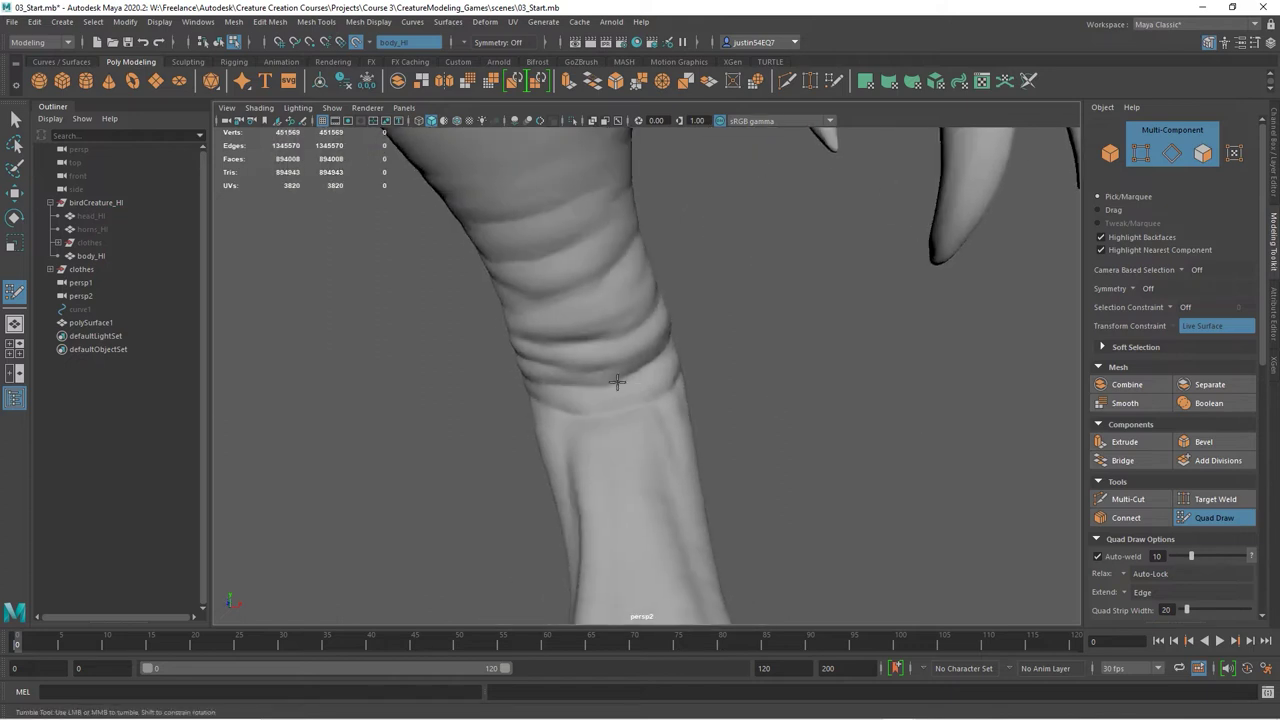
pyautogui.keyDown('shift'); pyautogui.click(641, 346); pyautogui.keyUp('shift')
pyautogui.keyDown('alt'); pyautogui.moveTo(641, 346); pyautogui.dragTo(530, 392); pyautogui.keyUp('alt')
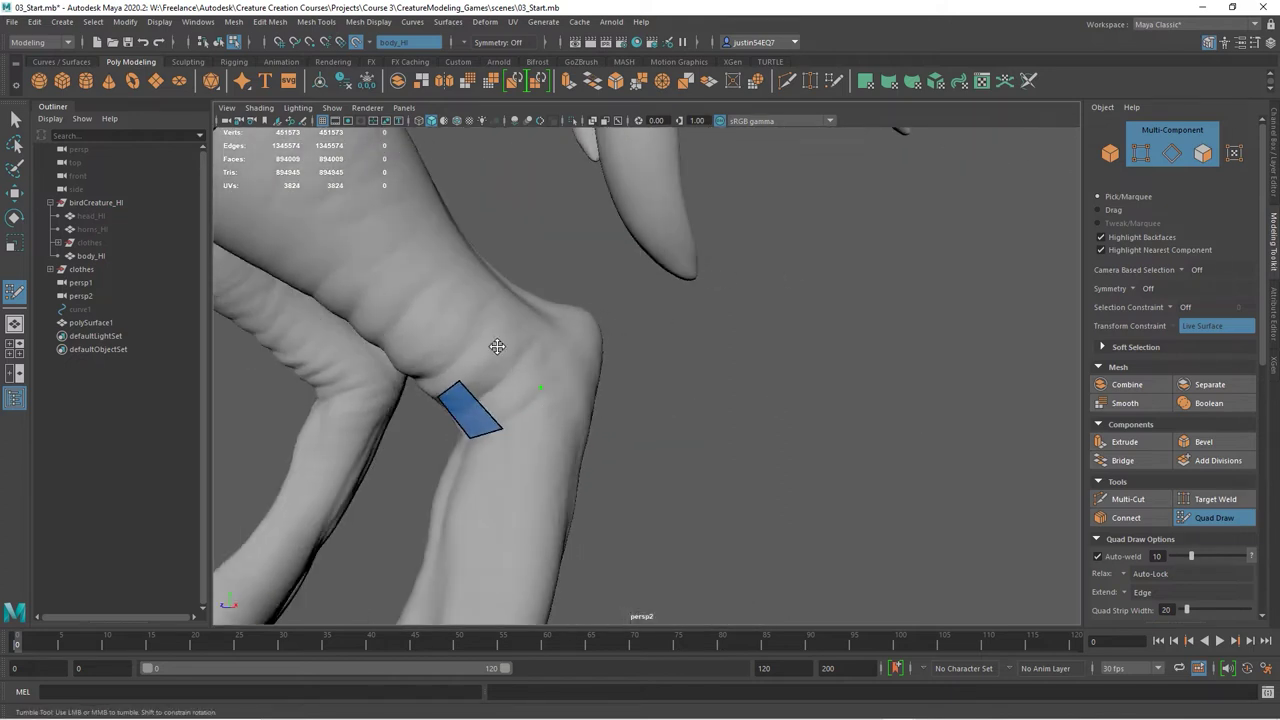
pyautogui.keyDown('shift'); pyautogui.click(528, 388); pyautogui.keyUp('shift')
pyautogui.keyDown('shift'); pyautogui.click(533, 350); pyautogui.keyUp('shift')
# Step: Extend the ankle strip with quads around the inner side toward the heel bump
pyautogui.keyDown('alt'); pyautogui.moveTo(571, 391); pyautogui.dragTo(711, 324); pyautogui.keyUp('alt')
pyautogui.keyDown('shift'); pyautogui.click(679, 381); pyautogui.keyUp('shift')
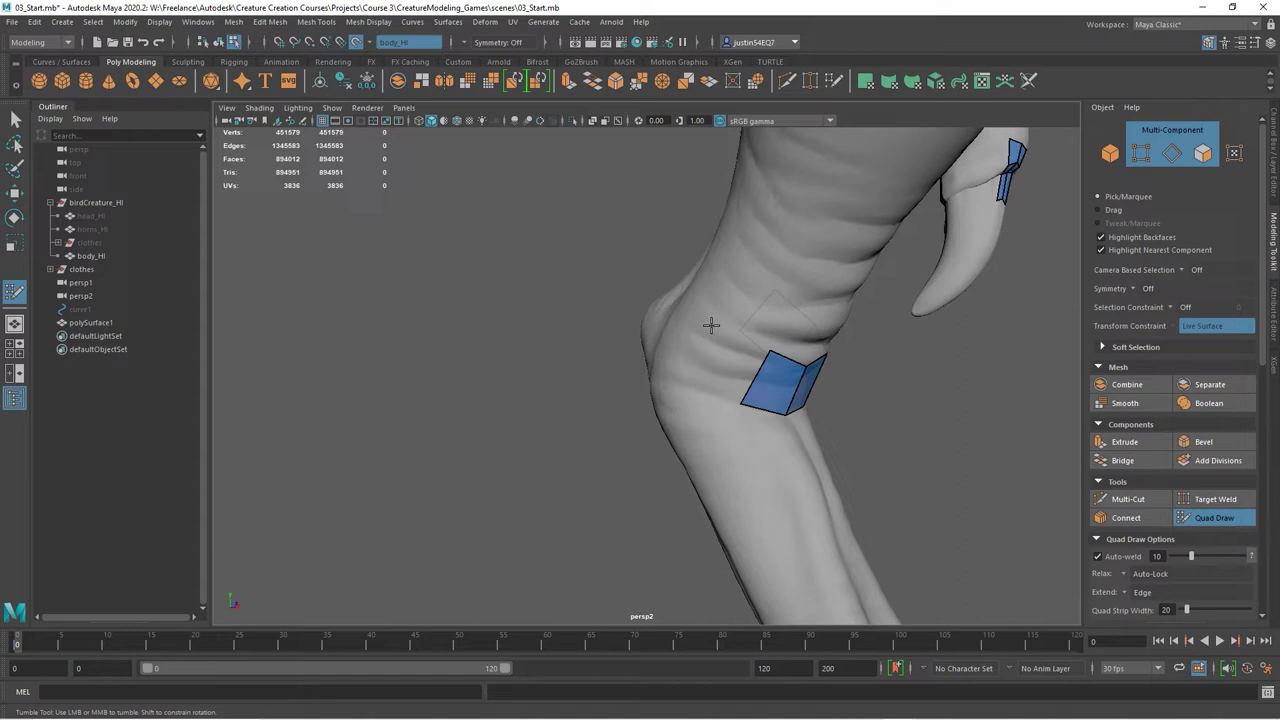
pyautogui.keyDown('shift'); pyautogui.click(734, 368); pyautogui.keyUp('shift')
pyautogui.keyDown('alt'); pyautogui.moveTo(809, 369); pyautogui.dragTo(849, 380); pyautogui.keyUp('alt')
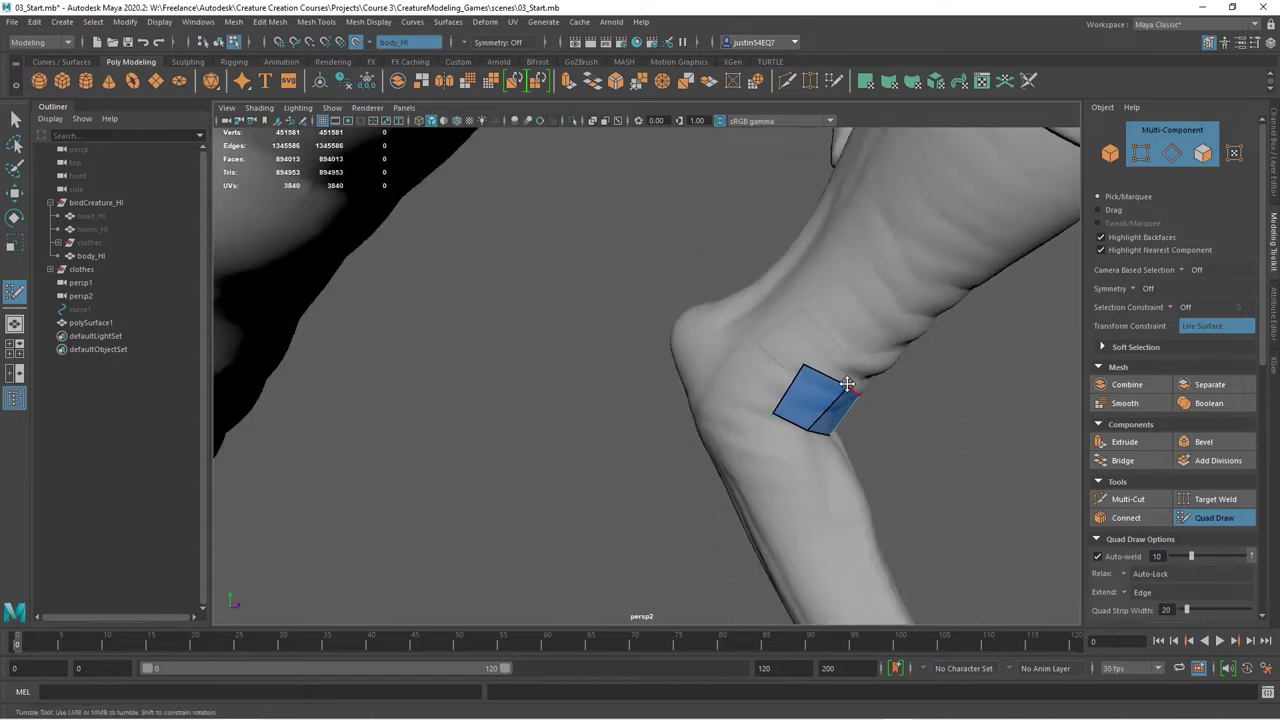
pyautogui.keyDown('shift'); pyautogui.click(763, 373); pyautogui.keyUp('shift')
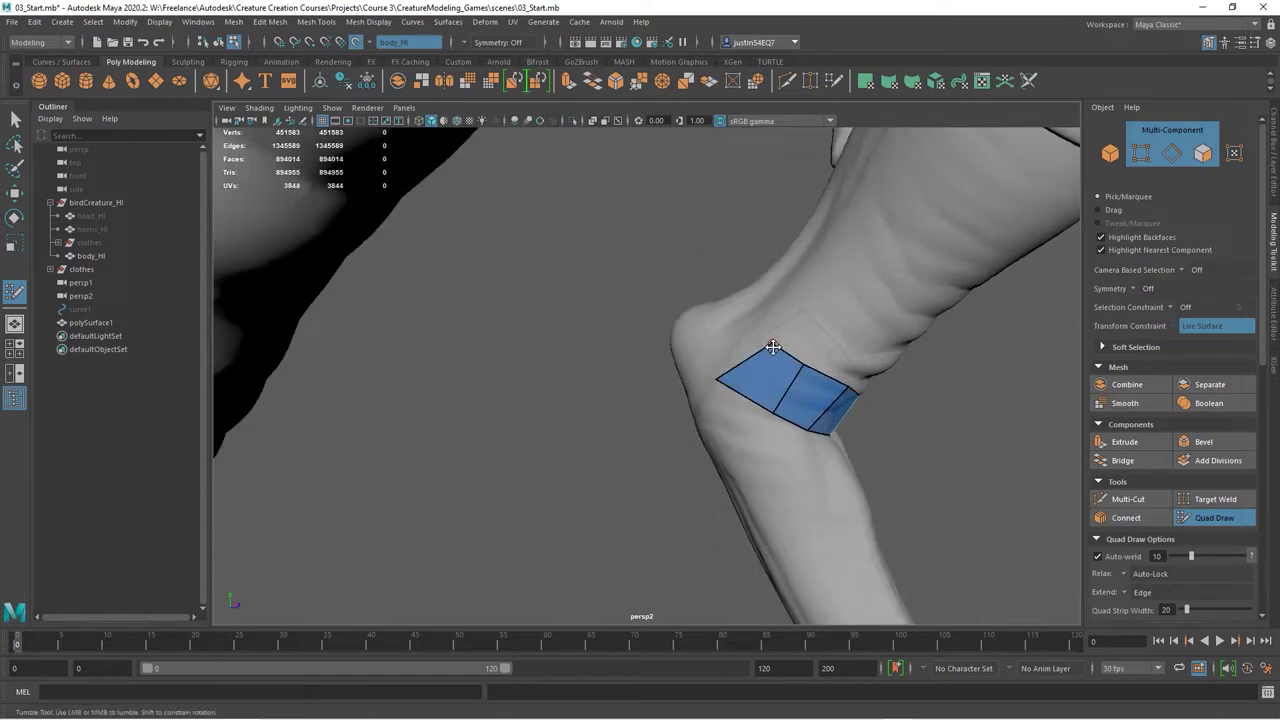
# Step: Close the ankle ring by filling the remaining quads around the back of the joint, above the heel bump
pyautogui.keyDown('alt'); pyautogui.moveTo(766, 337); pyautogui.dragTo(996, 383); pyautogui.keyUp('alt')
pyautogui.keyDown('shift'); pyautogui.click(801, 373); pyautogui.keyUp('shift')
pyautogui.keyDown('shift'); pyautogui.click(588, 305); pyautogui.keyUp('shift')
pyautogui.keyDown('alt'); pyautogui.moveTo(600, 305); pyautogui.dragTo(530, 285); pyautogui.keyUp('alt')
pyautogui.keyDown('shift'); pyautogui.click(689, 273); pyautogui.keyUp('shift')
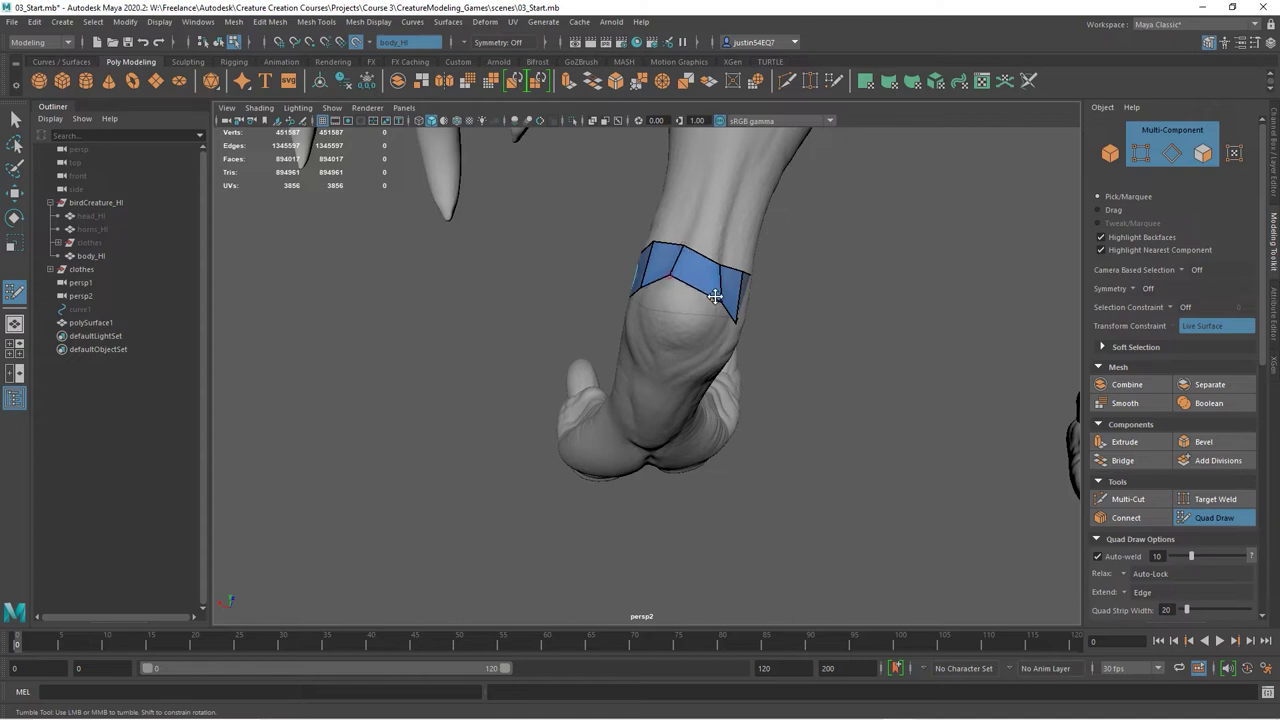
# Step: Insert an extra edge across the ankle ring at the back of the joint to split its wide quad
pyautogui.keyDown('alt'); pyautogui.moveTo(719, 260); pyautogui.dragTo(711, 357); pyautogui.keyUp('alt')
pyautogui.scroll(3, 705, 354)
pyautogui.moveTo(641, 326)
pyautogui.keyDown('alt'); pyautogui.mouseDown()
pyautogui.moveTo(690, 325)
pyautogui.moveTo(646, 323)
pyautogui.mouseUp(); pyautogui.keyUp('alt')
pyautogui.keyDown('ctrl'); pyautogui.click(643, 300); pyautogui.keyUp('ctrl')
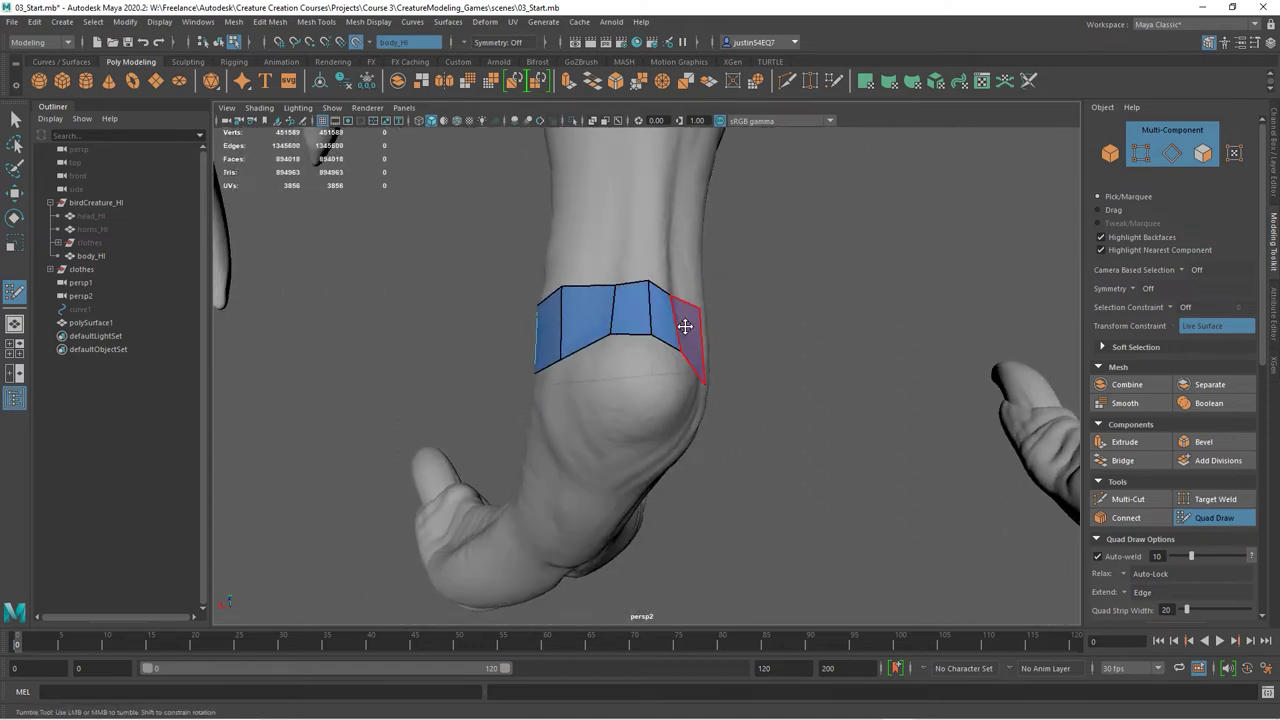
pyautogui.keyDown('alt'); pyautogui.moveTo(686, 327); pyautogui.dragTo(669, 320); pyautogui.keyUp('alt')
pyautogui.keyDown('alt'); pyautogui.moveTo(700, 380); pyautogui.dragTo(620, 363); pyautogui.keyUp('alt')
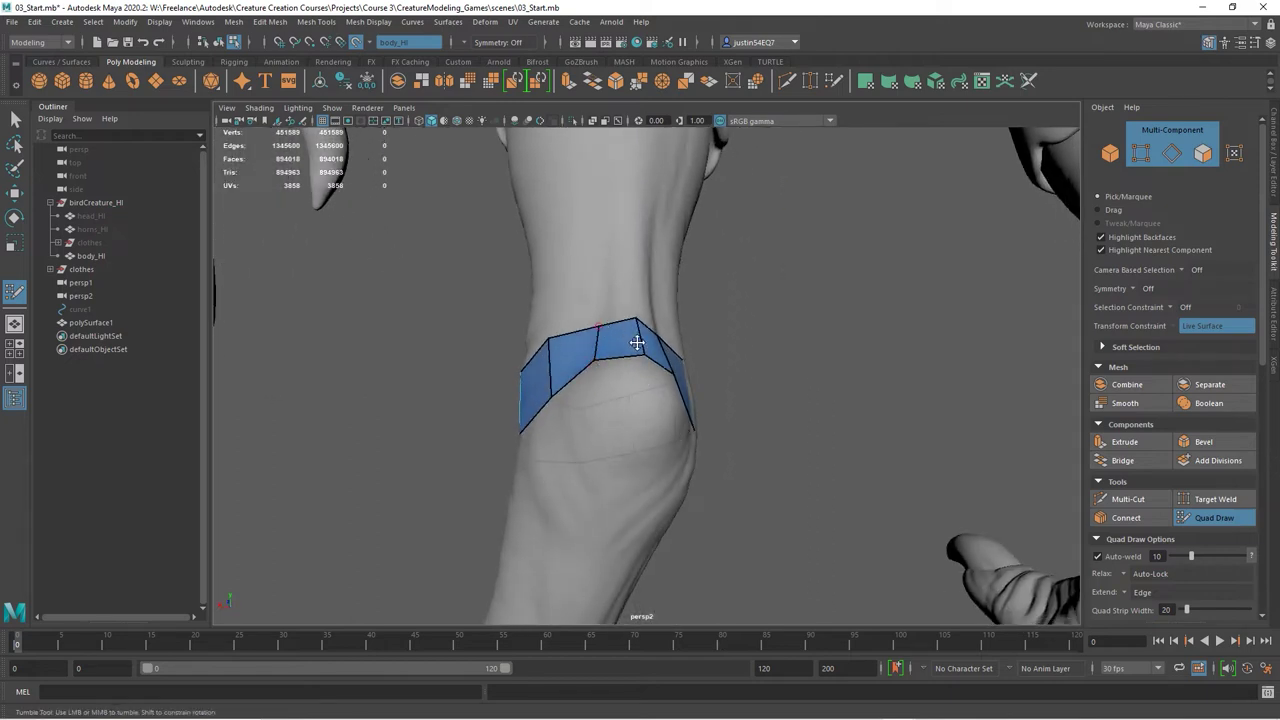
pyautogui.moveTo(632, 322)
pyautogui.keyDown('alt'); pyautogui.mouseDown()
pyautogui.moveTo(654, 351)
pyautogui.moveTo(611, 366)
pyautogui.moveTo(656, 415)
pyautogui.mouseUp(); pyautogui.keyUp('alt')
pyautogui.keyDown('alt'); pyautogui.moveTo(537, 437); pyautogui.dragTo(569, 412); pyautogui.keyUp('alt')
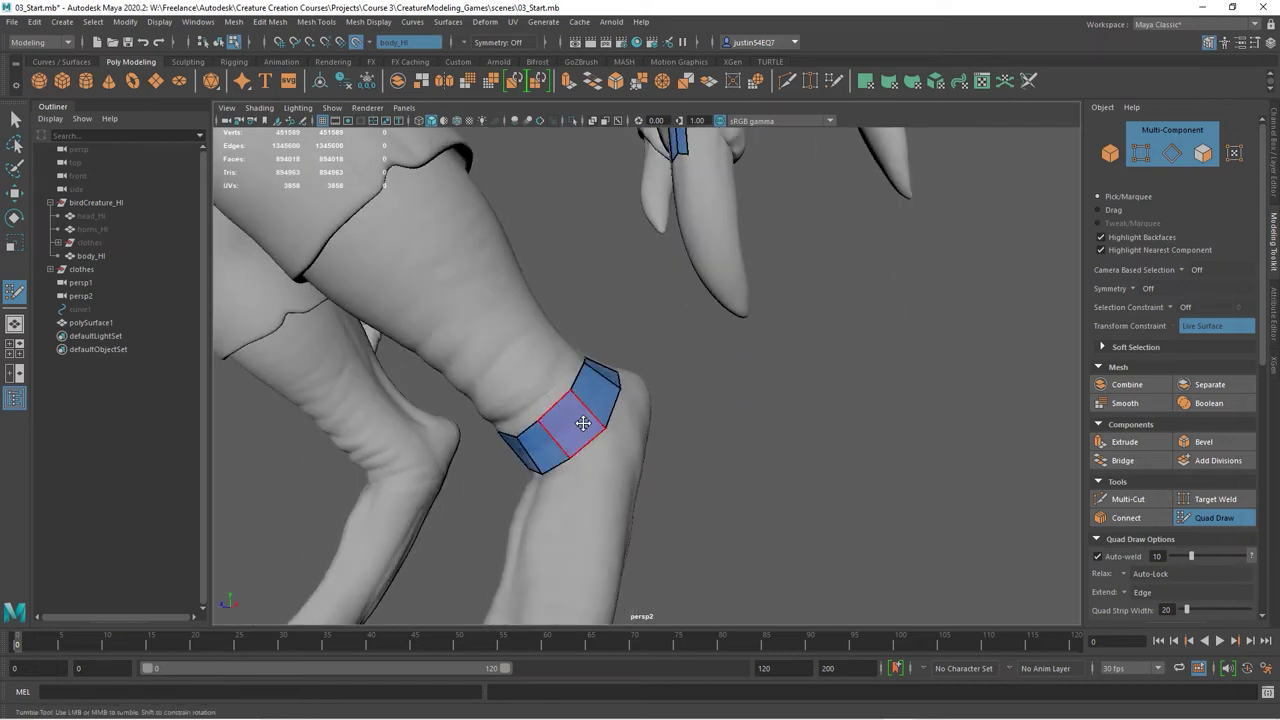
# Step: Extend the upper border of the ankle ring into a second row of quads wrapping the leg below the wrinkles
pyautogui.moveTo(550, 409); pyautogui.dragTo(534, 396, button='middle')
pyautogui.moveTo(535, 397); pyautogui.dragTo(588, 490)
pyautogui.keyDown('alt'); pyautogui.moveTo(588, 490); pyautogui.dragTo(822, 489, button='right'); pyautogui.keyUp('alt')
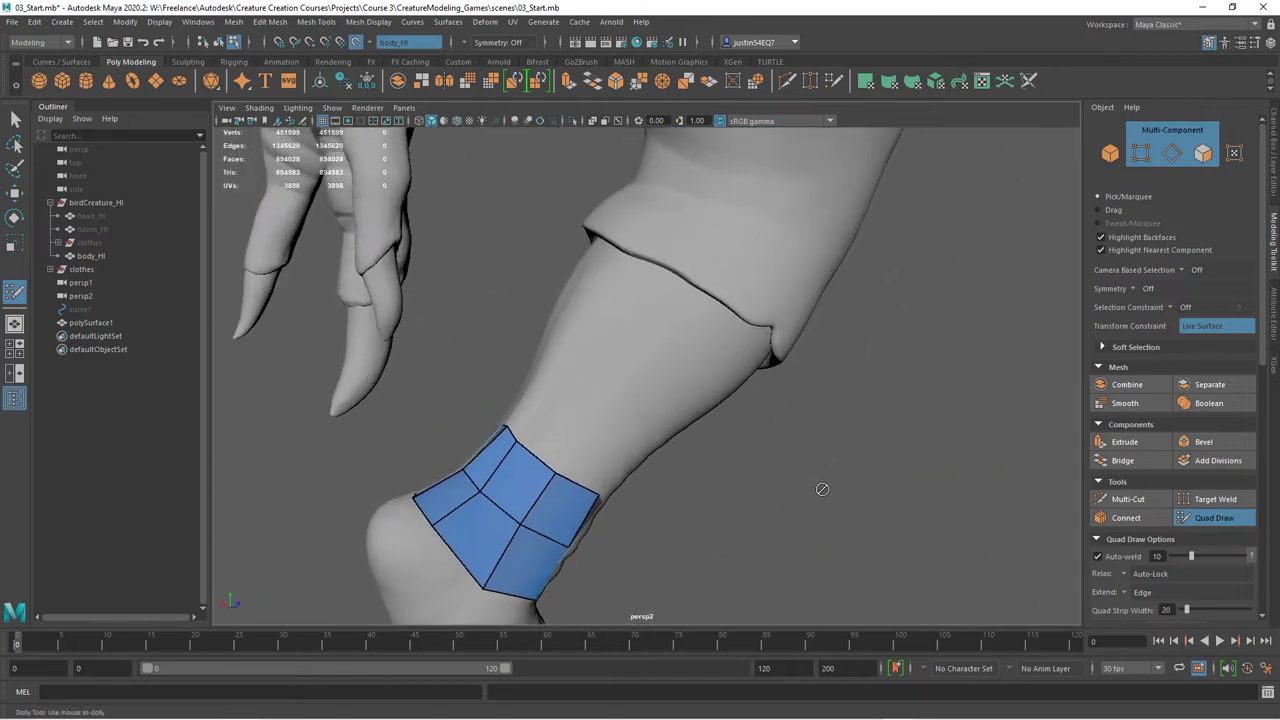
pyautogui.keyDown('alt'); pyautogui.moveTo(739, 451); pyautogui.dragTo(722, 418); pyautogui.keyUp('alt')
pyautogui.keyDown('alt'); pyautogui.moveTo(794, 410); pyautogui.dragTo(736, 444, button='middle'); pyautogui.keyUp('alt')
pyautogui.keyDown('alt'); pyautogui.moveTo(759, 427); pyautogui.dragTo(741, 427, button='right'); pyautogui.keyUp('alt')
pyautogui.keyDown('alt'); pyautogui.moveTo(742, 427); pyautogui.dragTo(740, 426, button='middle'); pyautogui.keyUp('alt')
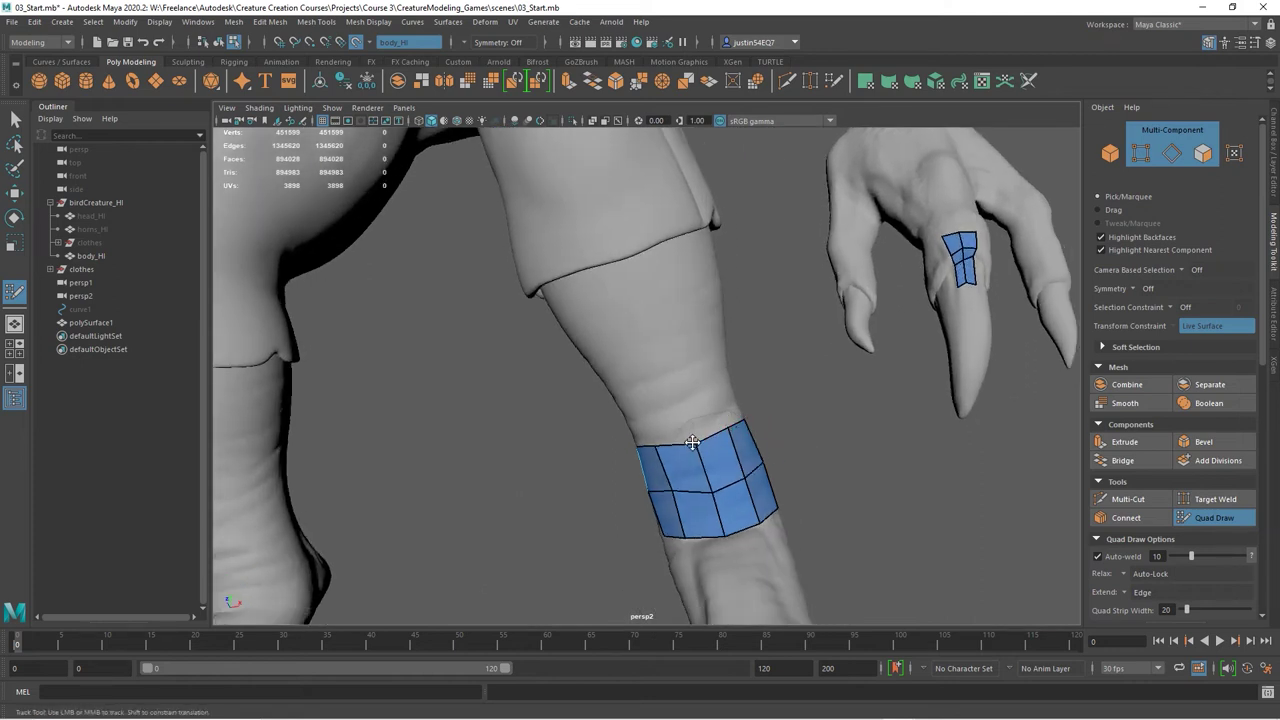
pyautogui.keyDown('alt'); pyautogui.moveTo(833, 428); pyautogui.dragTo(608, 417); pyautogui.keyUp('alt')
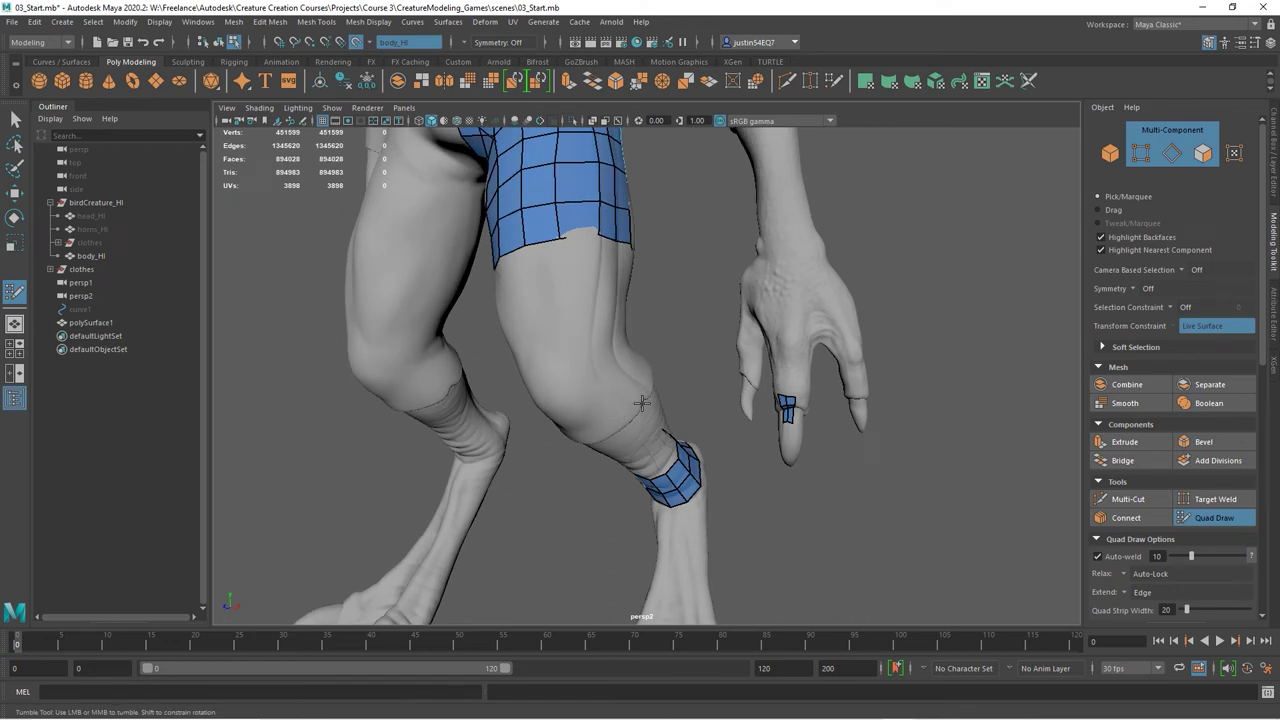
# Step: Start the forearm by placing guide points and filling a two-quad strip down from the lower edge of the upper-arm mesh
pyautogui.keyDown('alt'); pyautogui.moveTo(673, 485); pyautogui.dragTo(698, 418, button='right'); pyautogui.keyUp('alt')
pyautogui.keyDown('alt'); pyautogui.moveTo(774, 424); pyautogui.dragTo(703, 336); pyautogui.keyUp('alt')
pyautogui.keyDown('alt'); pyautogui.moveTo(710, 337); pyautogui.dragTo(948, 359, button='right'); pyautogui.keyUp('alt')
pyautogui.keyDown('alt'); pyautogui.moveTo(765, 162); pyautogui.dragTo(711, 440, button='middle'); pyautogui.keyUp('alt')
pyautogui.keyDown('alt'); pyautogui.moveTo(711, 442); pyautogui.dragTo(765, 458, button='right'); pyautogui.keyUp('alt')
pyautogui.keyDown('alt'); pyautogui.moveTo(651, 493); pyautogui.dragTo(697, 440); pyautogui.keyUp('alt')
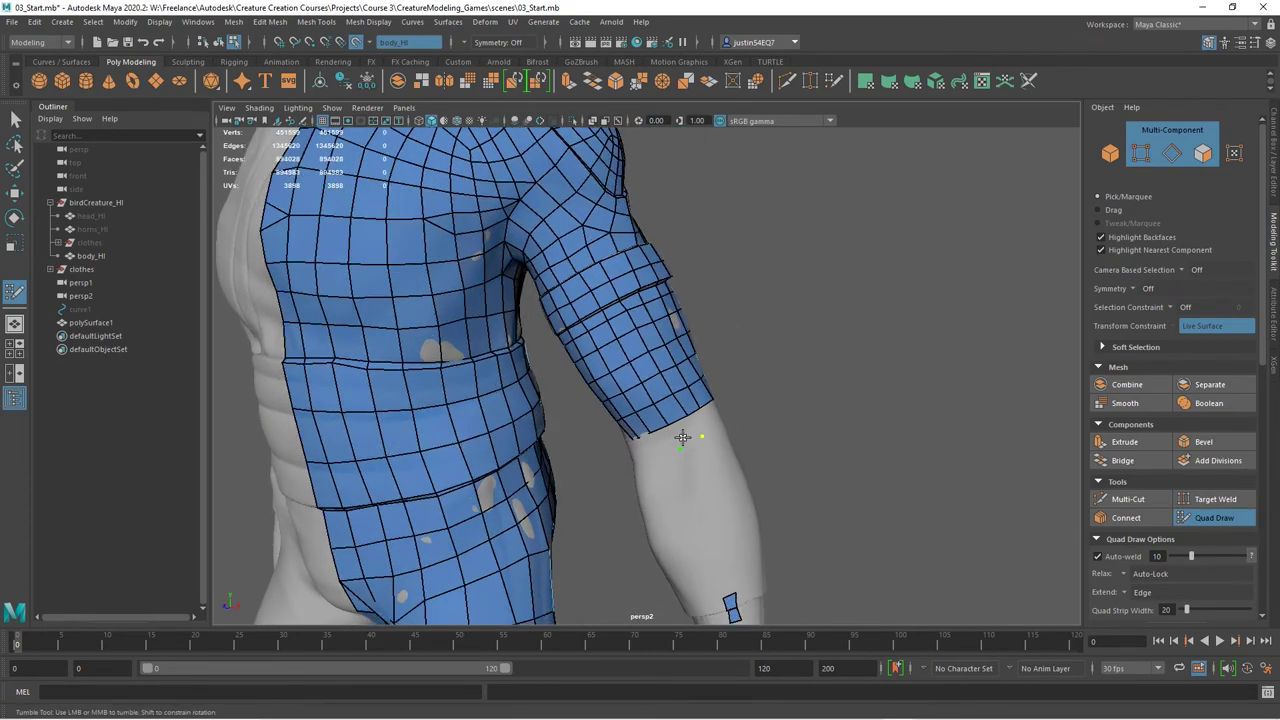
pyautogui.keyDown('shift'); pyautogui.click(683, 445); pyautogui.keyUp('shift')
pyautogui.keyDown('shift'); pyautogui.click(703, 461); pyautogui.keyUp('shift')
pyautogui.scroll(4, 721, 461)
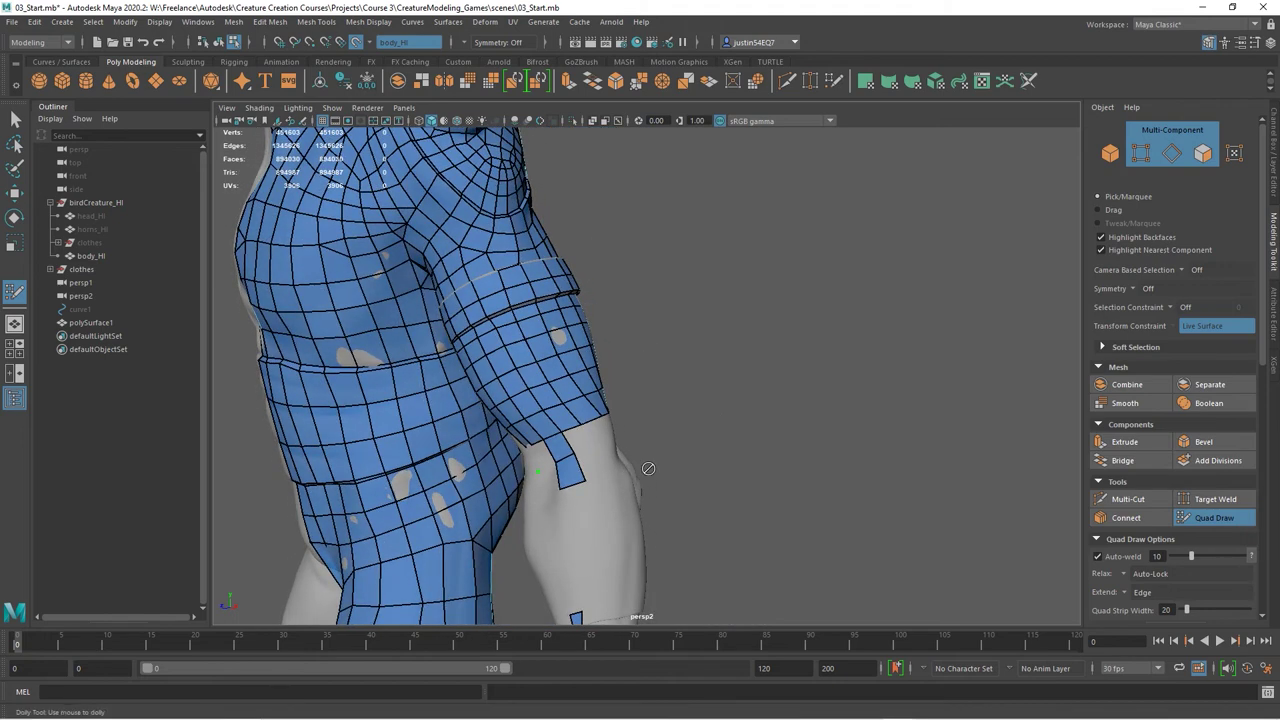
pyautogui.keyDown('shift'); pyautogui.click(561, 457); pyautogui.keyUp('shift')
pyautogui.hotkey('ctrl', 'z')
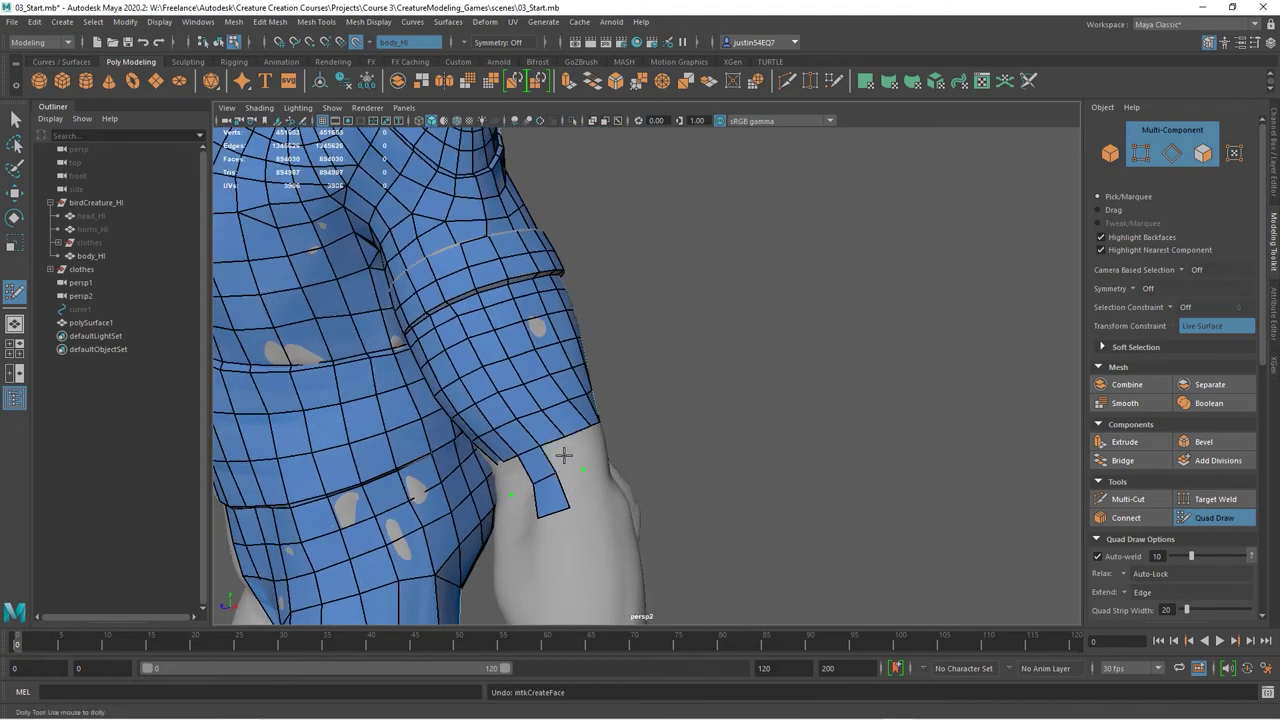
pyautogui.scroll(-3, 557, 457)
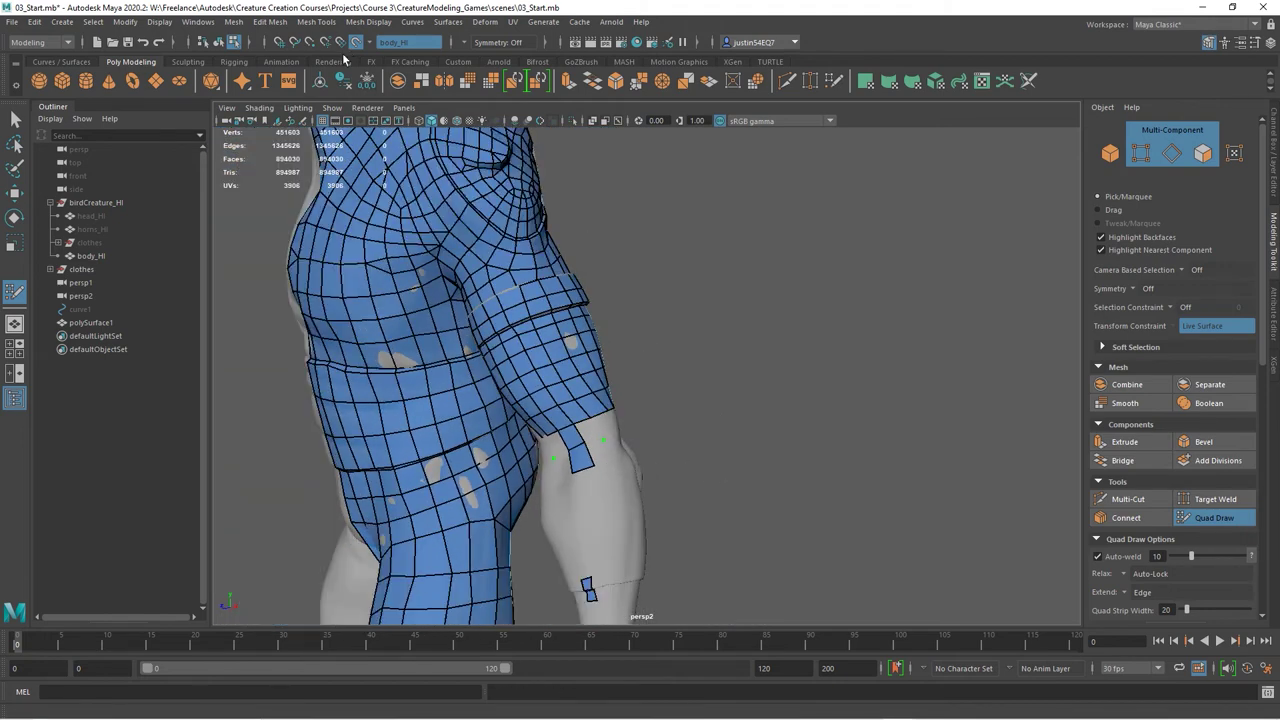
# Step: Examine the edge flow and quad density across the torso, shoulder and arm, and the uncovered areas of the legs and forearm
pyautogui.keyDown('alt'); pyautogui.moveTo(615, 494); pyautogui.dragTo(646, 383); pyautogui.keyUp('alt')
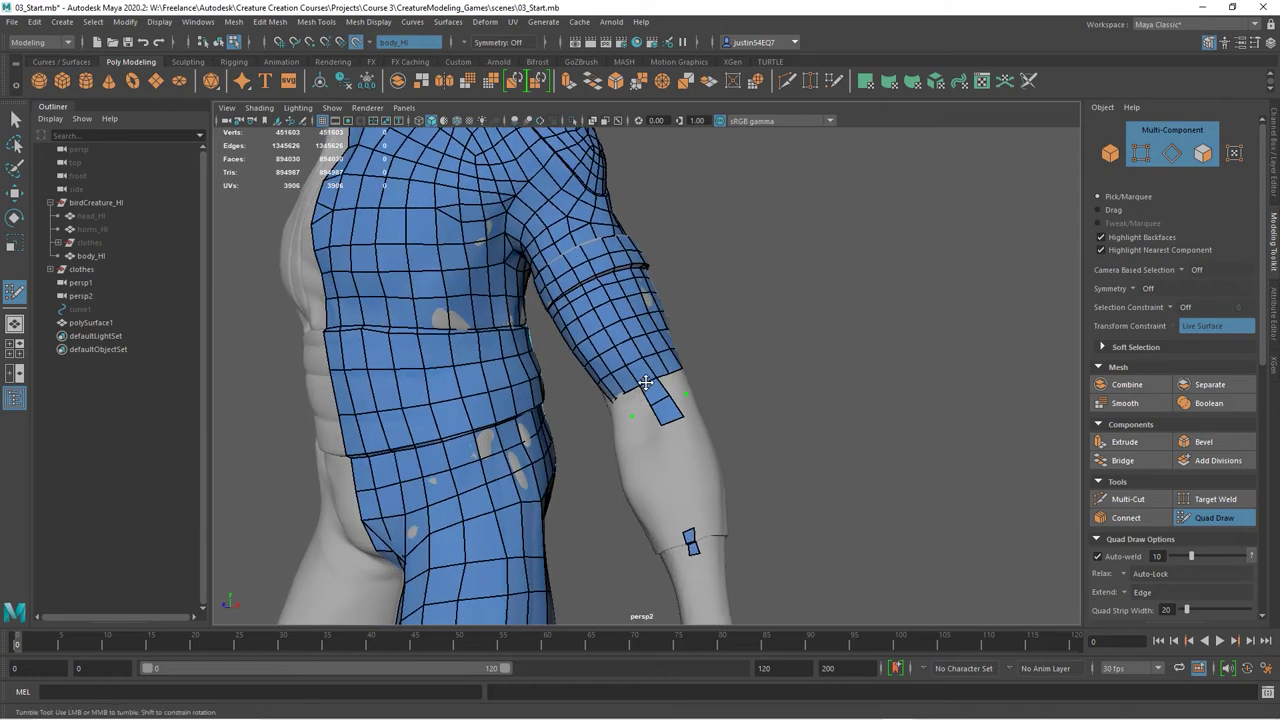
pyautogui.keyDown('alt'); pyautogui.moveTo(650, 333); pyautogui.dragTo(521, 270, button='right'); pyautogui.keyUp('alt')
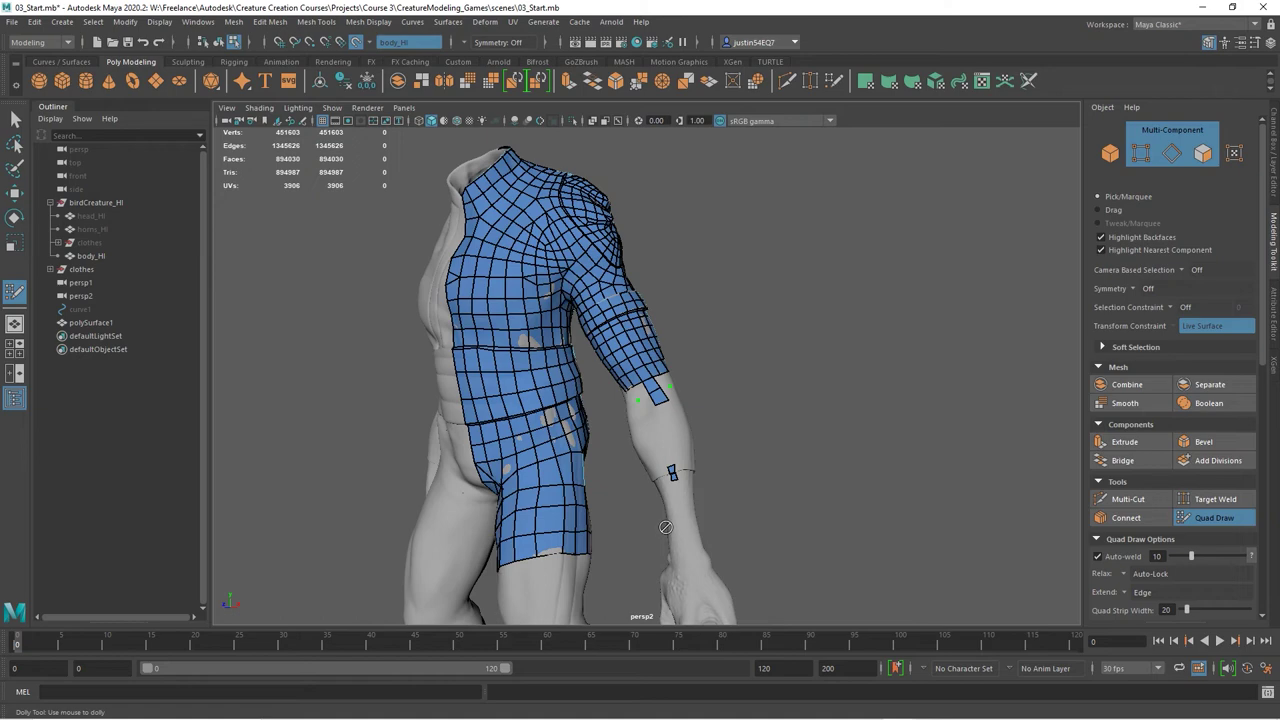
pyautogui.keyDown('alt'); pyautogui.moveTo(645, 460); pyautogui.dragTo(620, 405); pyautogui.keyUp('alt')
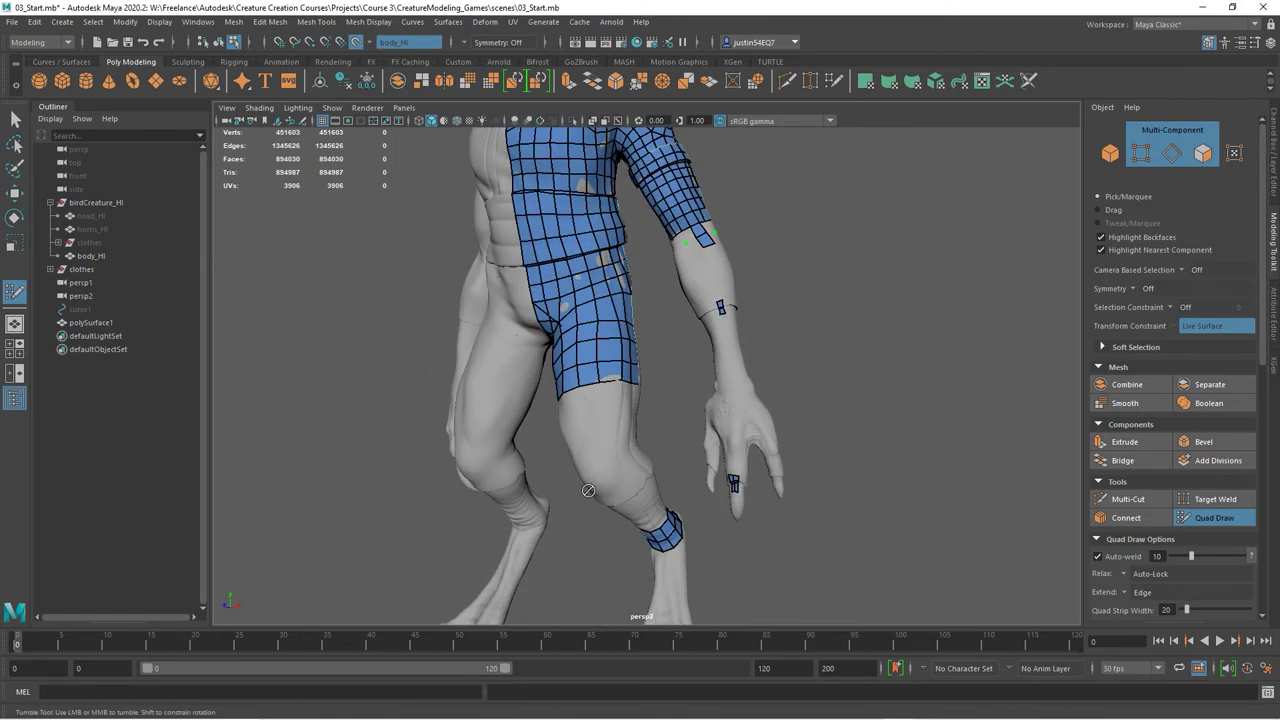
pyautogui.keyDown('alt'); pyautogui.moveTo(801, 444); pyautogui.dragTo(703, 357); pyautogui.keyUp('alt')
pyautogui.keyDown('alt'); pyautogui.moveTo(699, 294); pyautogui.dragTo(726, 386, button='middle'); pyautogui.keyUp('alt')
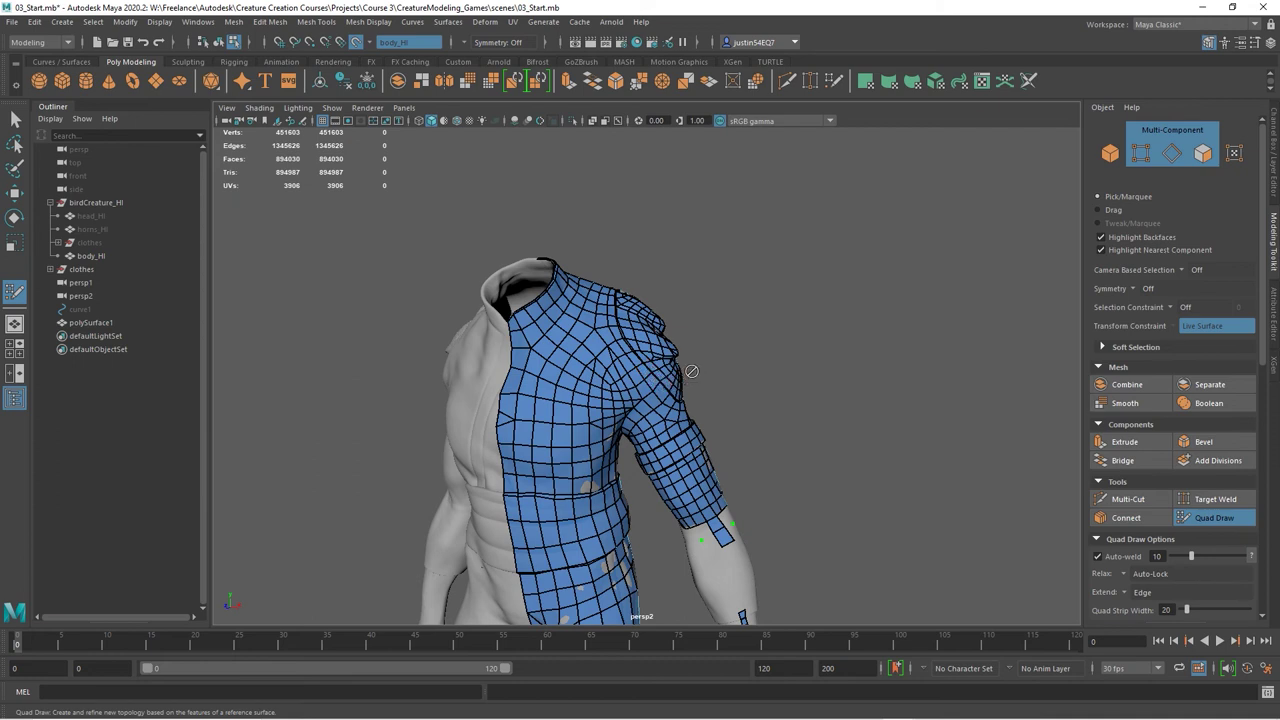
pyautogui.keyDown('alt'); pyautogui.moveTo(756, 427); pyautogui.dragTo(665, 343); pyautogui.keyUp('alt')
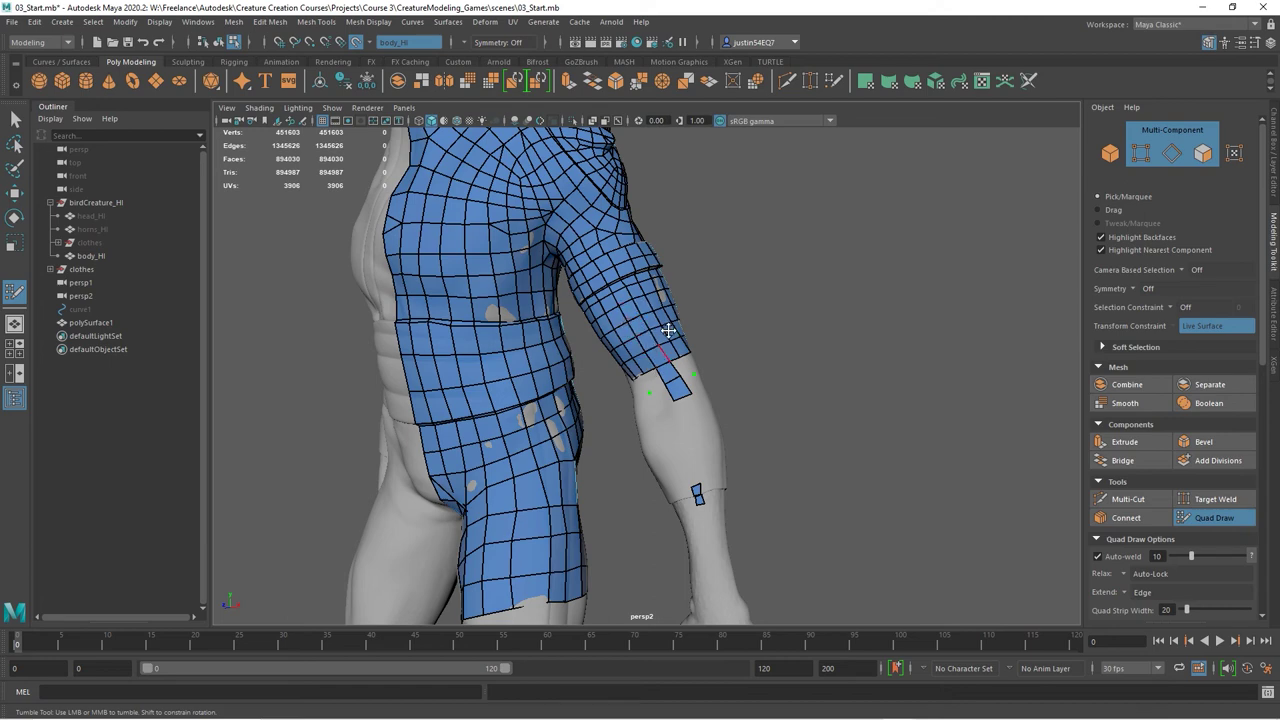
pyautogui.keyDown('alt'); pyautogui.moveTo(658, 299); pyautogui.dragTo(691, 271, button='right'); pyautogui.keyUp('alt')
pyautogui.keyDown('alt'); pyautogui.moveTo(691, 271); pyautogui.dragTo(640, 333, button='middle'); pyautogui.keyUp('alt')
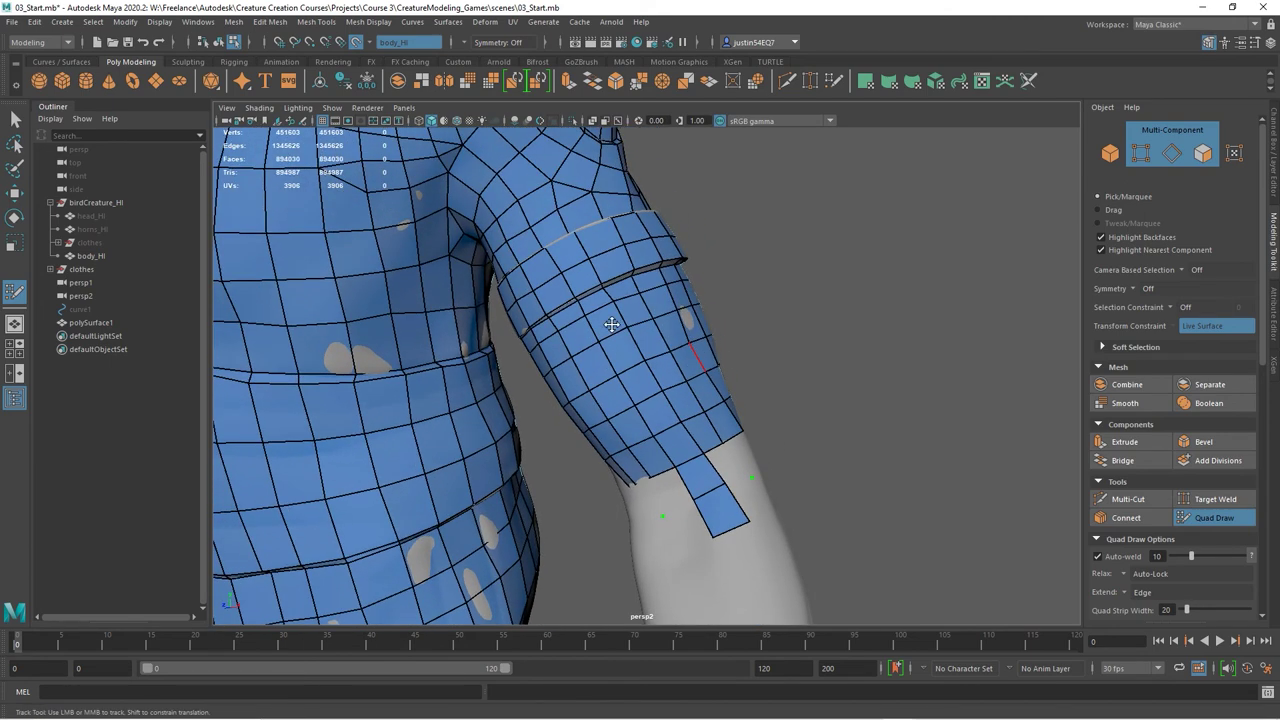
pyautogui.moveTo(599, 343)
pyautogui.mouseDown()
pyautogui.moveTo(618, 332)
pyautogui.moveTo(600, 340)
pyautogui.mouseUp()
pyautogui.keyDown('alt'); pyautogui.moveTo(702, 419); pyautogui.dragTo(647, 403, button='right'); pyautogui.keyUp('alt')
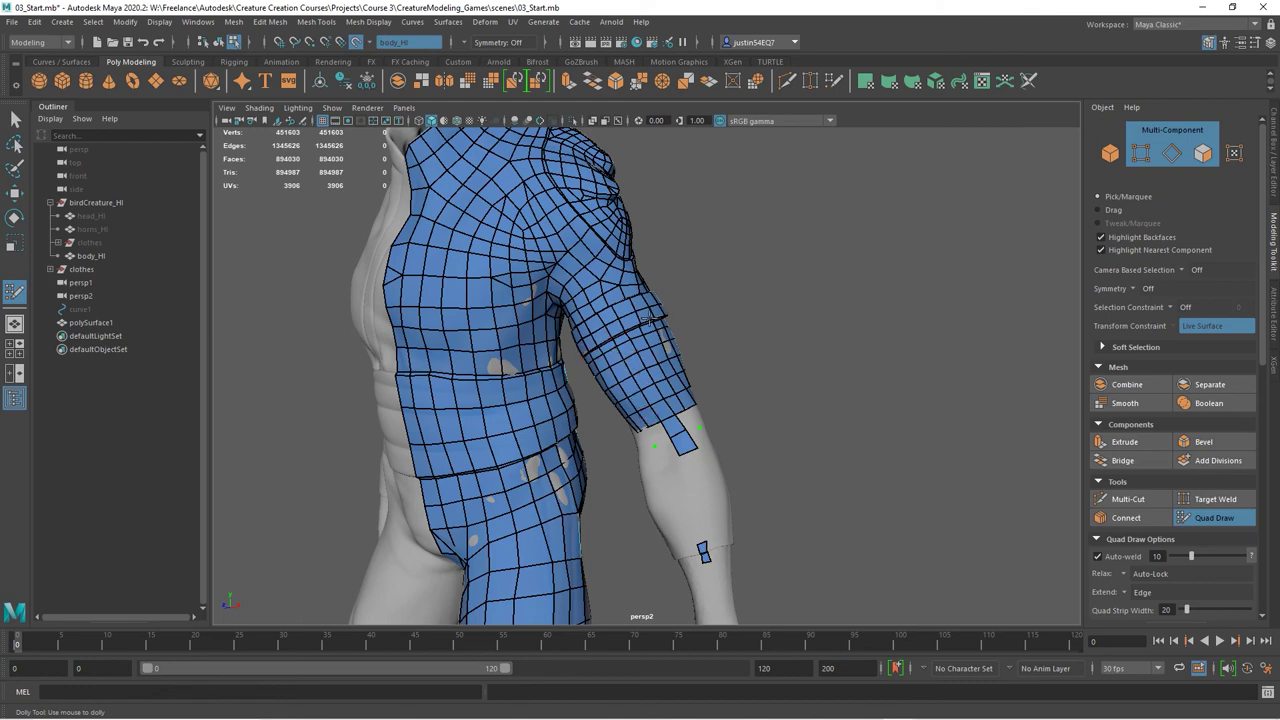
pyautogui.keyDown('alt'); pyautogui.moveTo(720, 284); pyautogui.dragTo(521, 210); pyautogui.keyUp('alt')
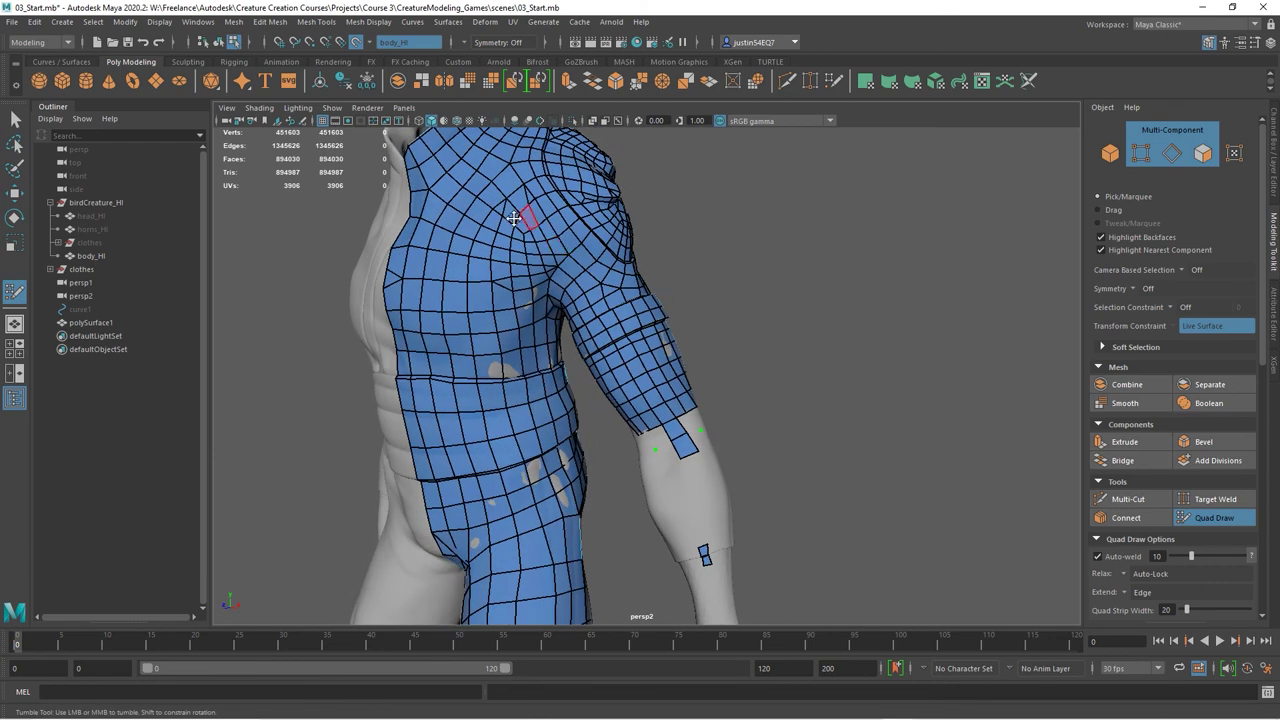
pyautogui.keyDown('alt'); pyautogui.moveTo(780, 402); pyautogui.dragTo(743, 406, button='right'); pyautogui.keyUp('alt')
pyautogui.keyDown('alt'); pyautogui.moveTo(743, 406); pyautogui.dragTo(730, 361, button='middle'); pyautogui.keyUp('alt')
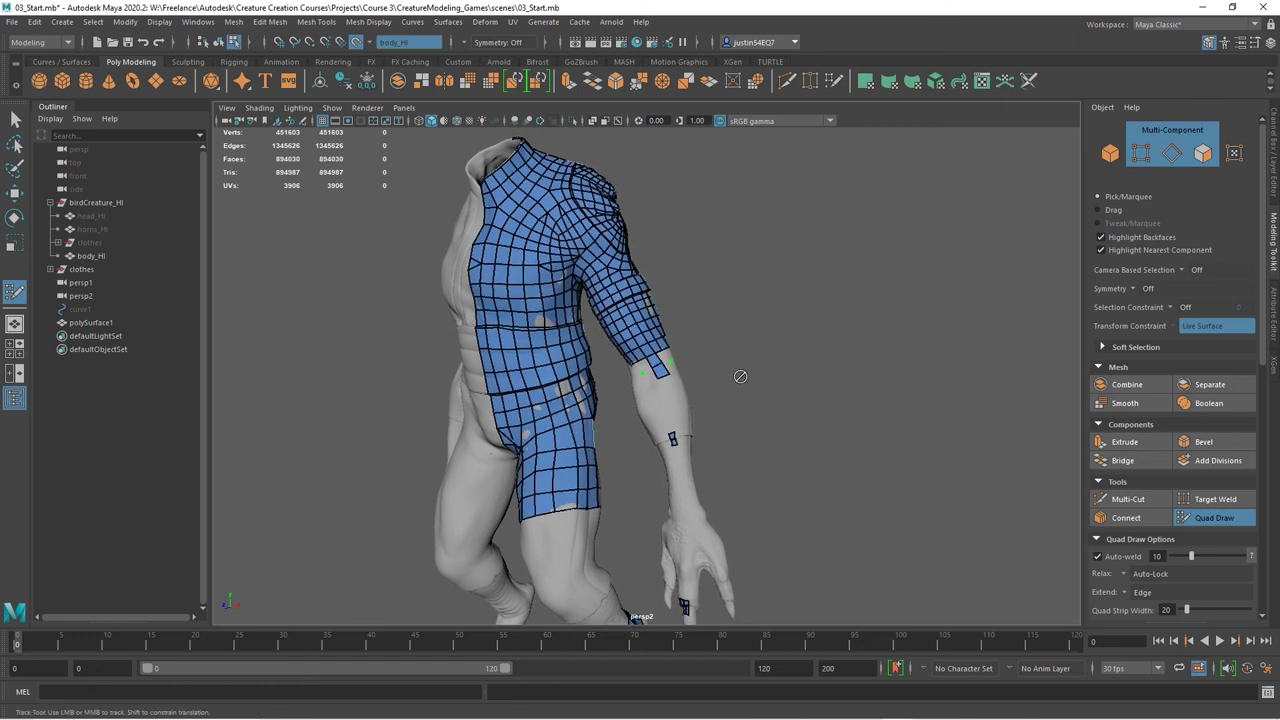